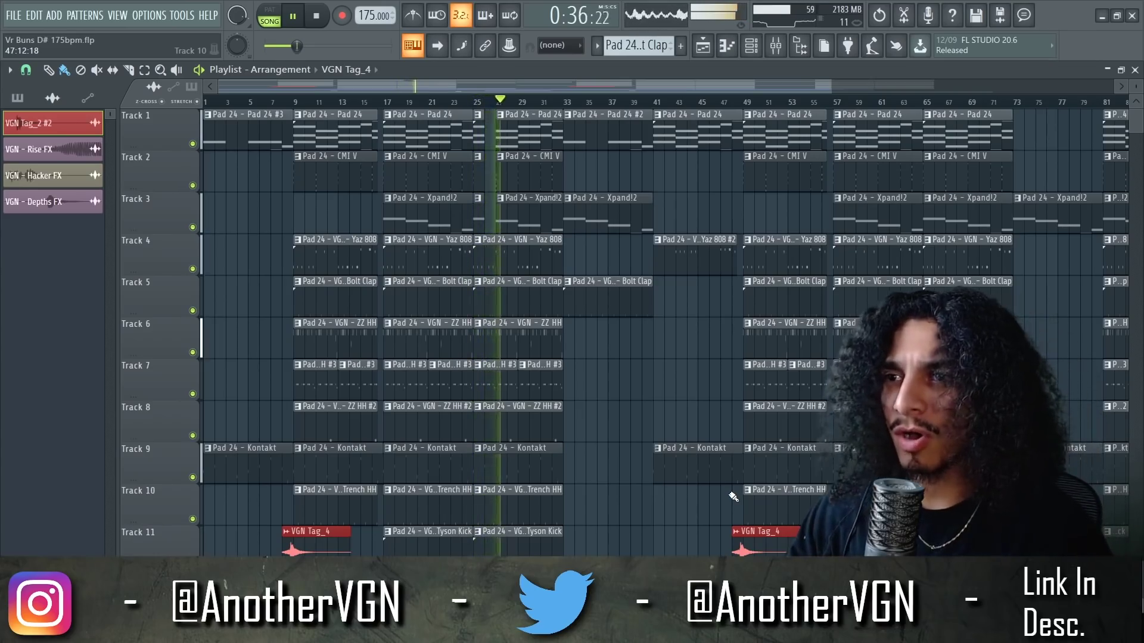
Step: Stop playback and replay the arrangement from its beginning
key(space)
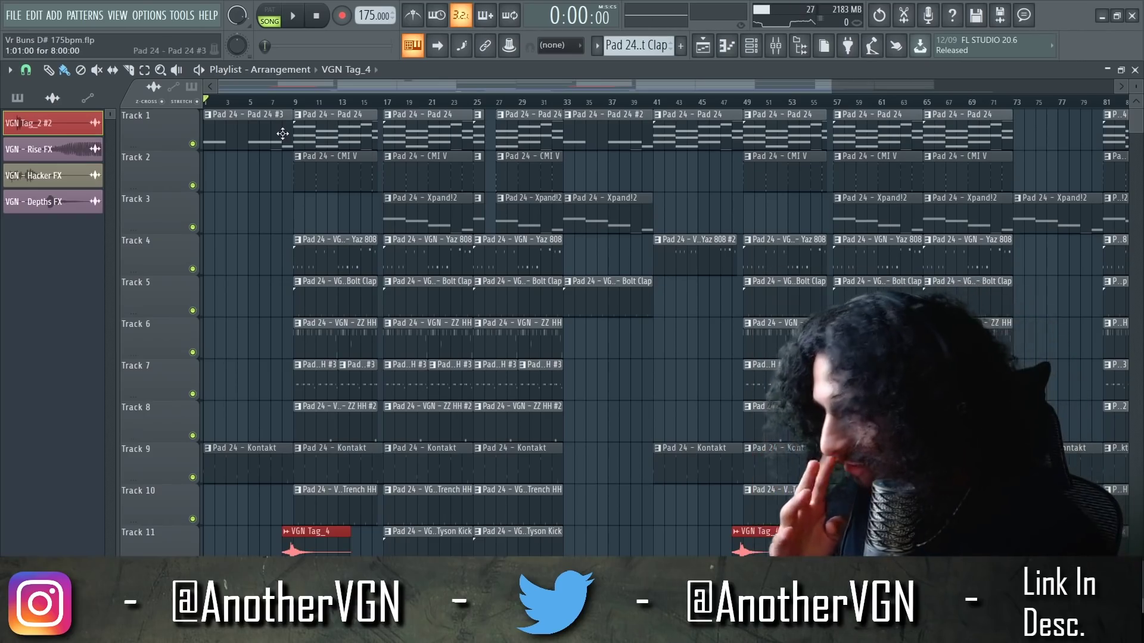
scroll(311, 286, down, 7)
scroll(242, 327, up, 7)
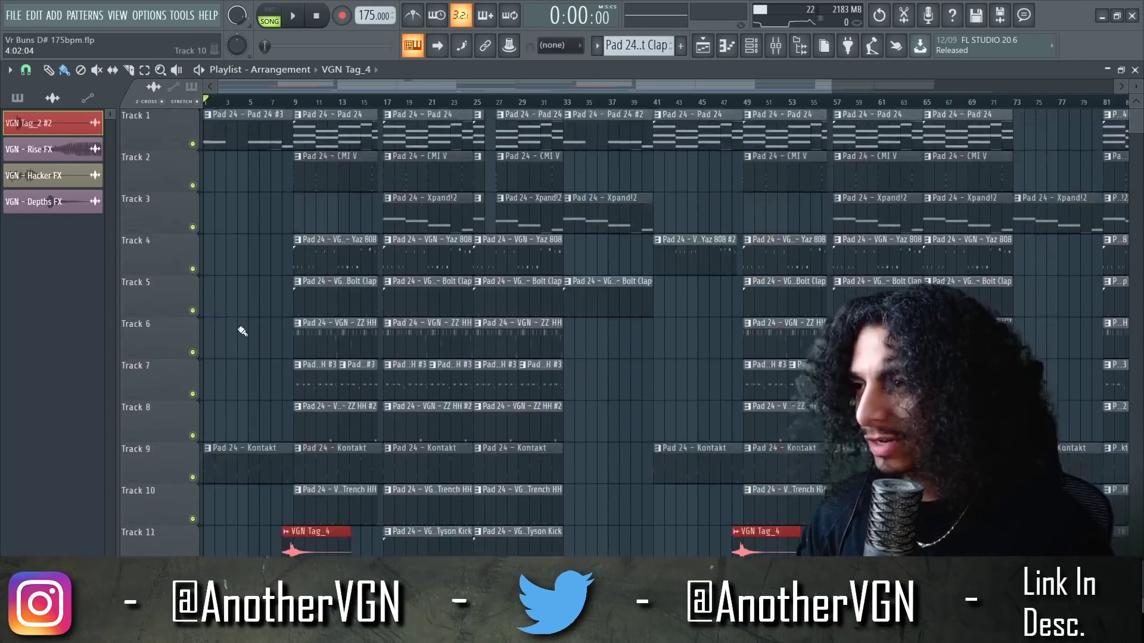
key(space)
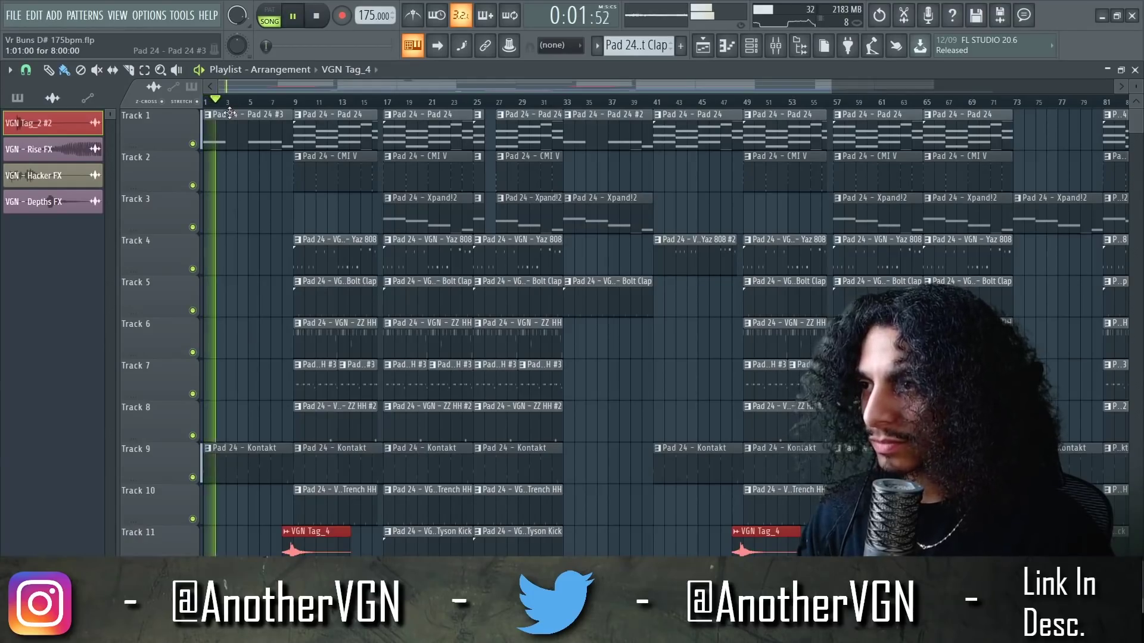
Step: Open the Pad 24 chord pattern in the piano roll and audition it
key(space)
double_click(229, 133)
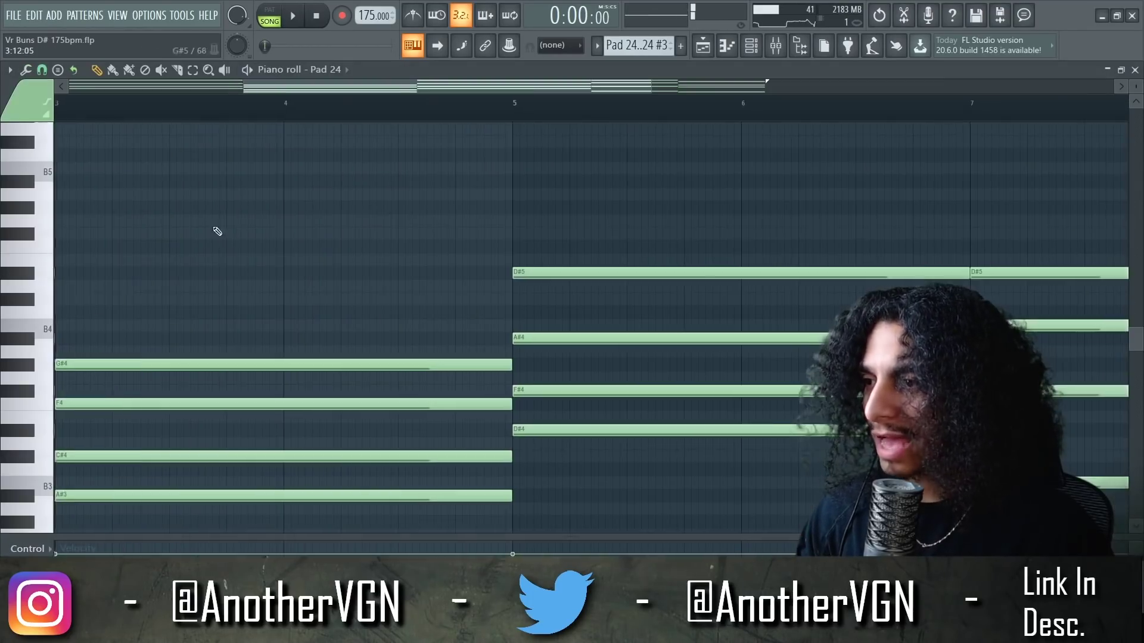
scroll(311, 242, down, 3)
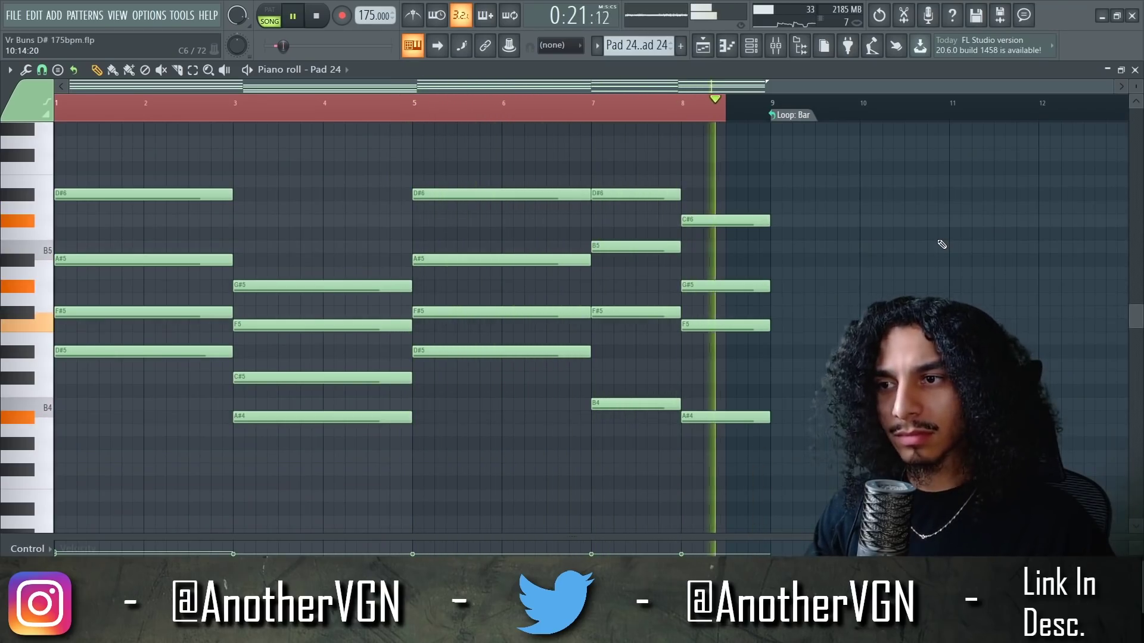
key(space)
Step: Enable the Kontakt track (Track 9) in the playlist and audition its pattern in the piano roll
click(704, 46)
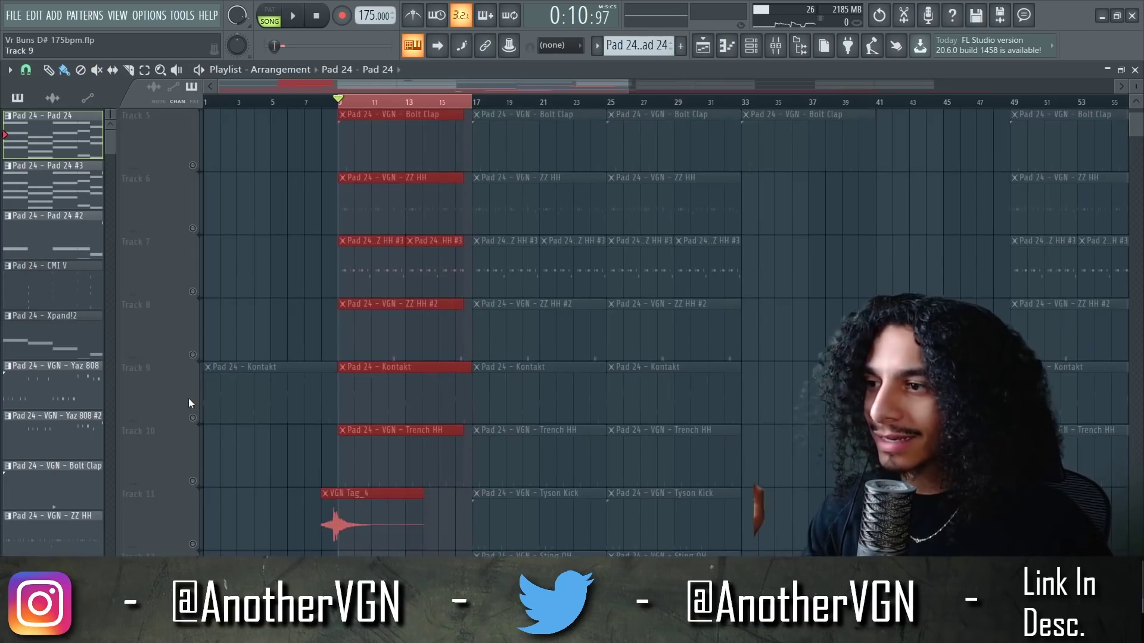
click(192, 418)
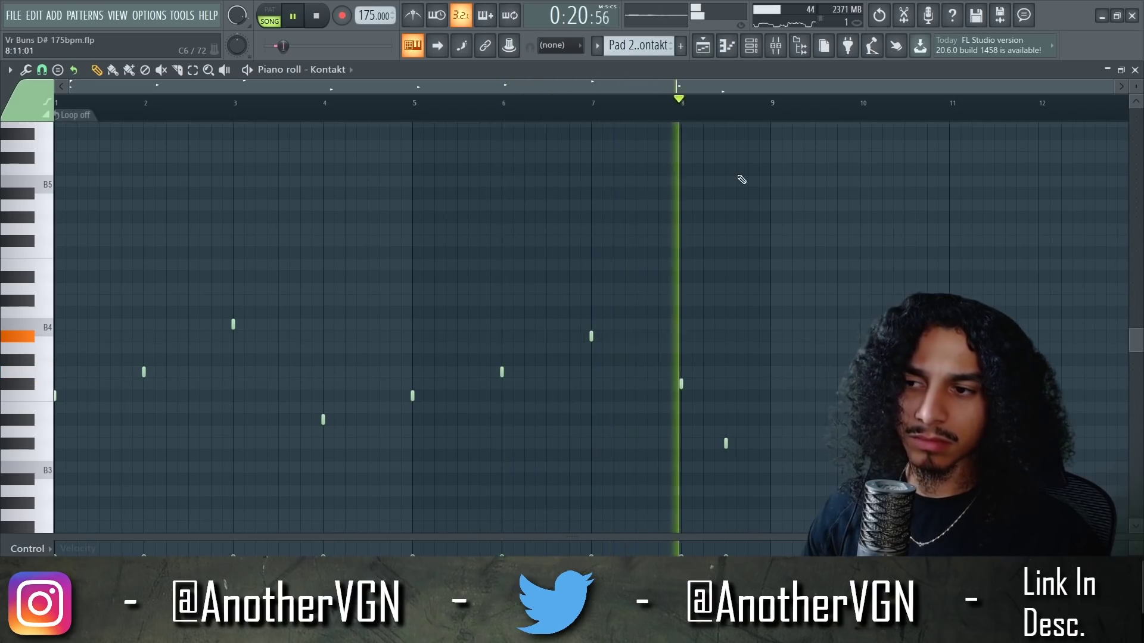
key(space)
Step: Return to the playlist and unmute the CMI V and Pad 24 tracks (Tracks 2 and 1)
key(F5)
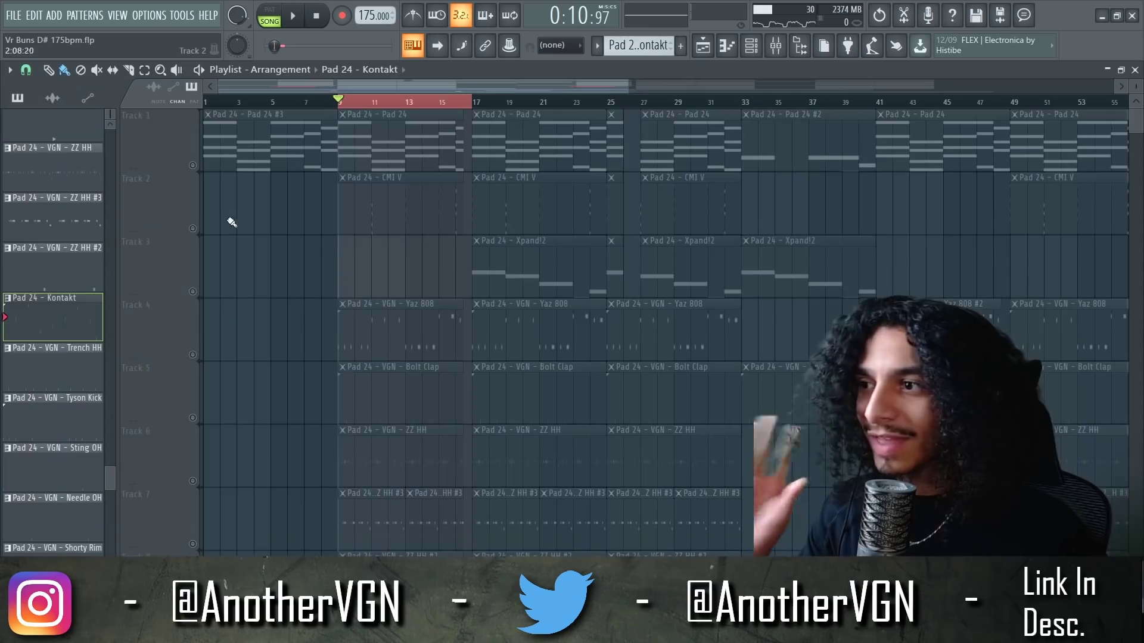
click(192, 228)
click(192, 166)
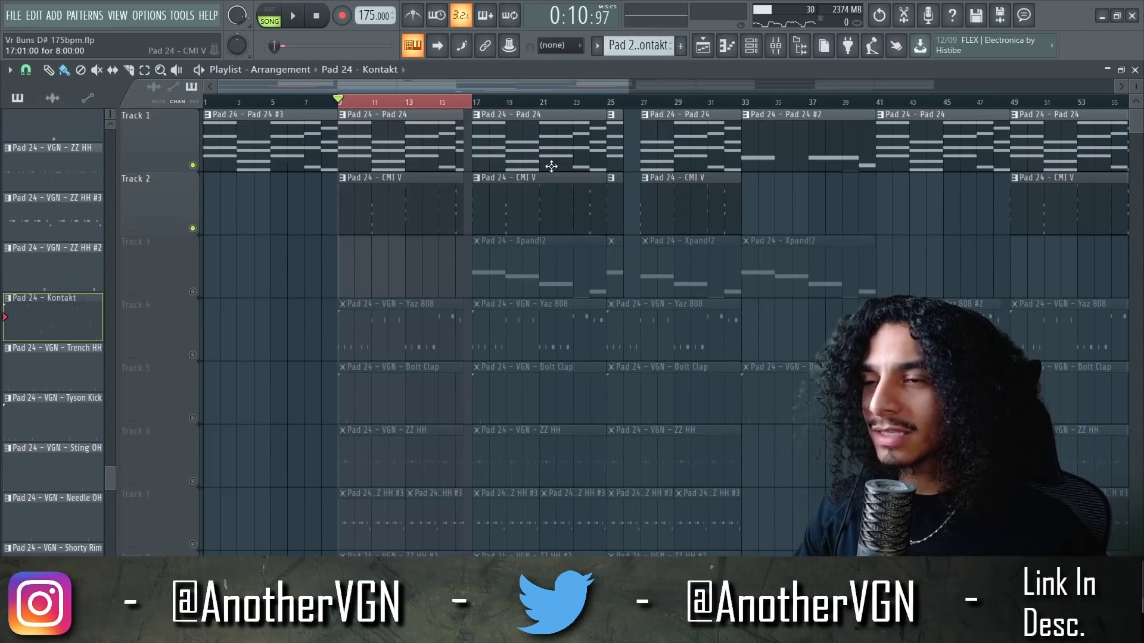
Step: Open the CMI V instrument from the channel rack and sound a test note
click(761, 53)
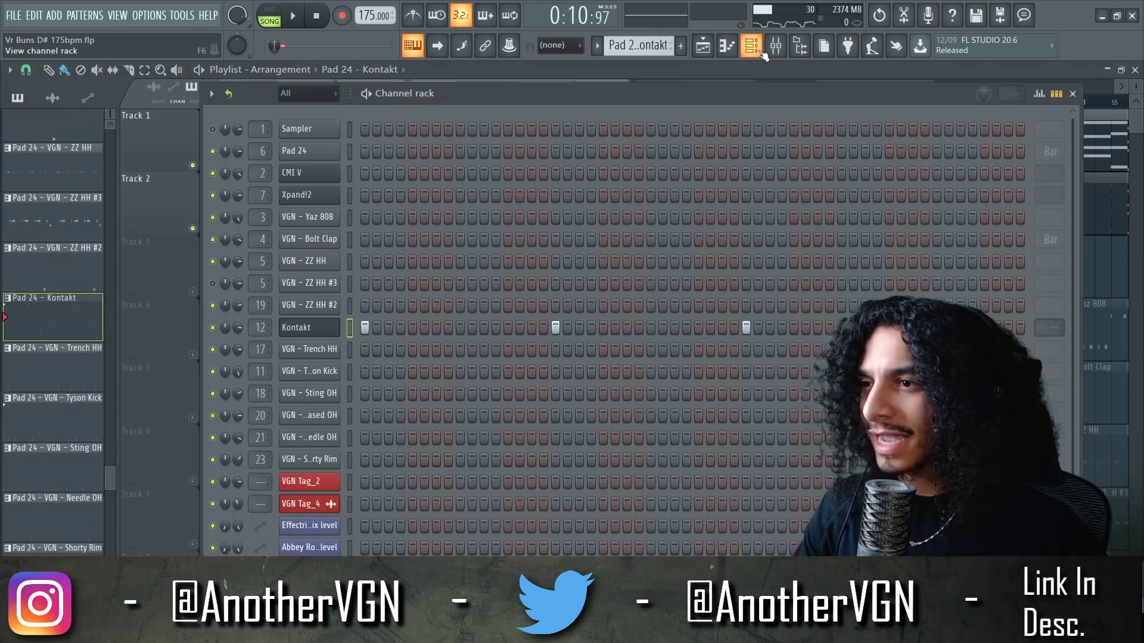
click(334, 174)
click(344, 177)
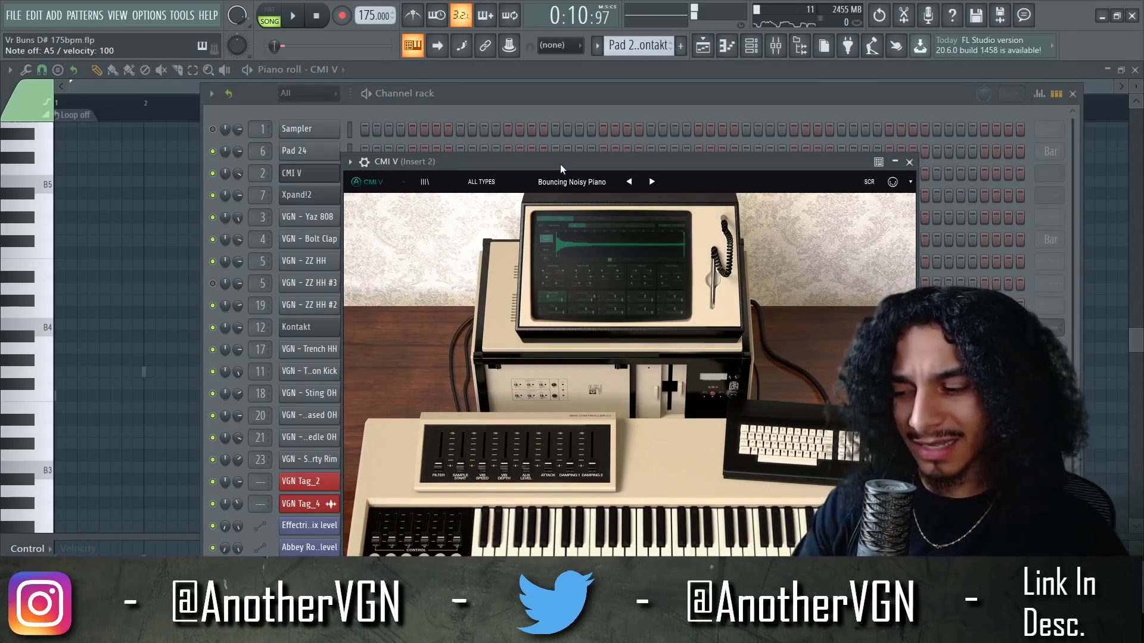
key(b)
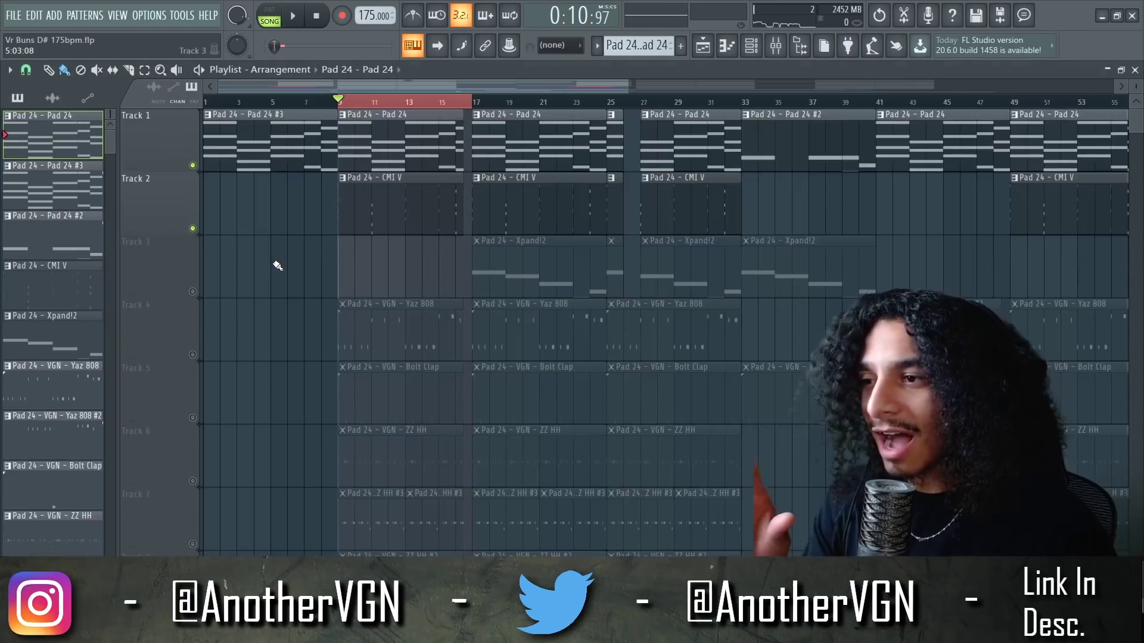
Step: Review the enabled tracks in the playlist and play back the Pad 24, CMI V and Kontakt parts together
scroll(277, 266, down, 3)
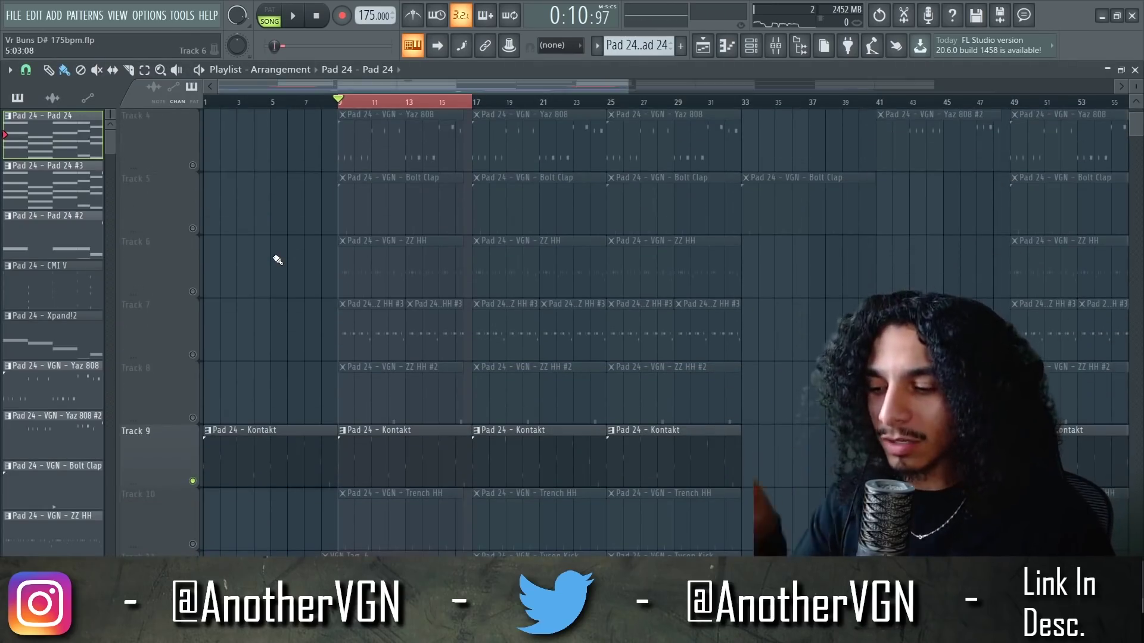
scroll(278, 260, up, 3)
key(space)
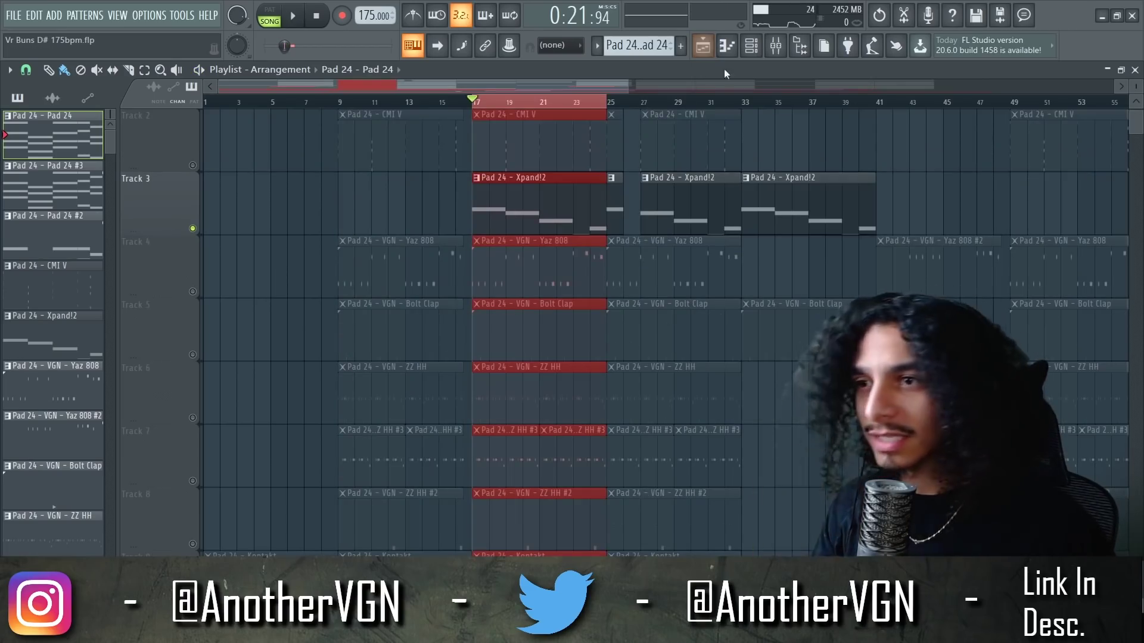
Step: Inspect the first Effectrix effect on mixer Insert 7 and close its window
click(775, 45)
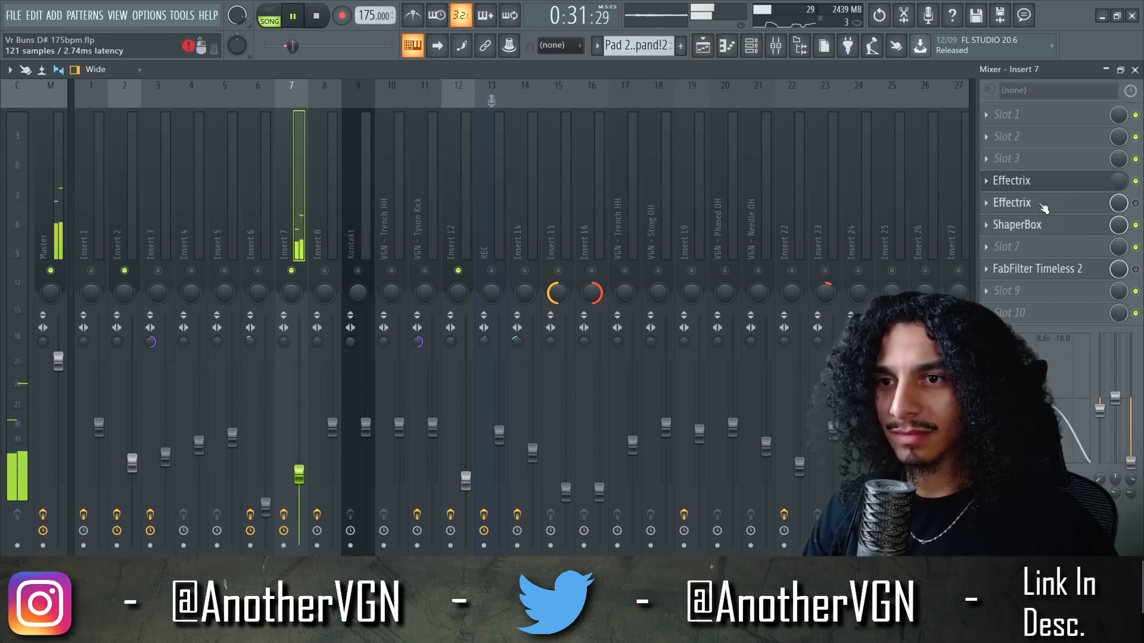
click(1013, 180)
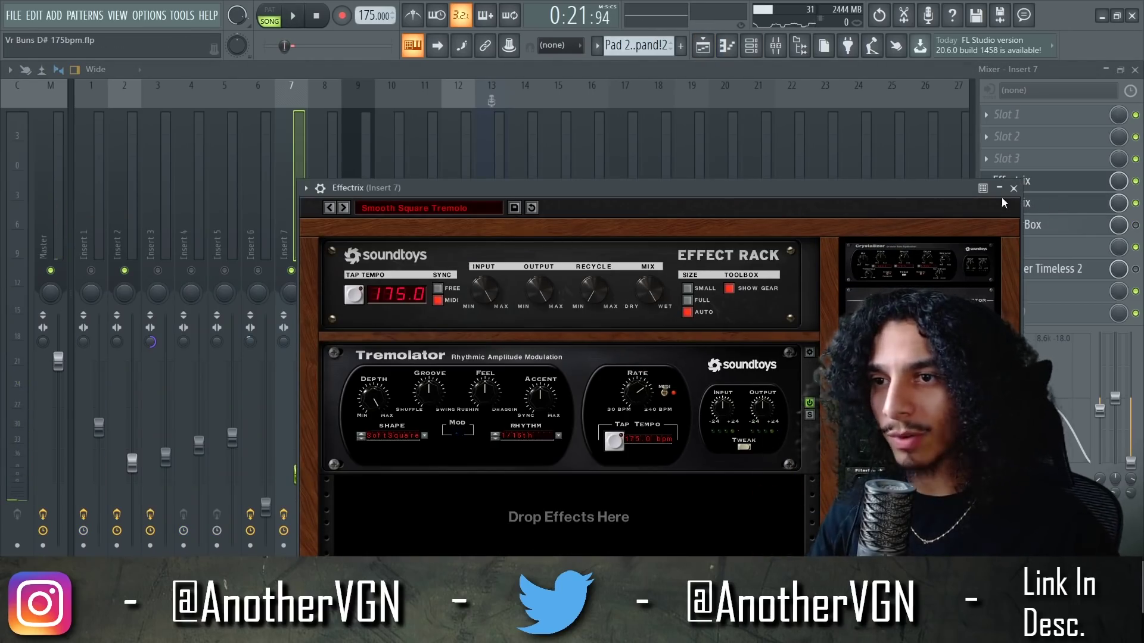
click(1014, 188)
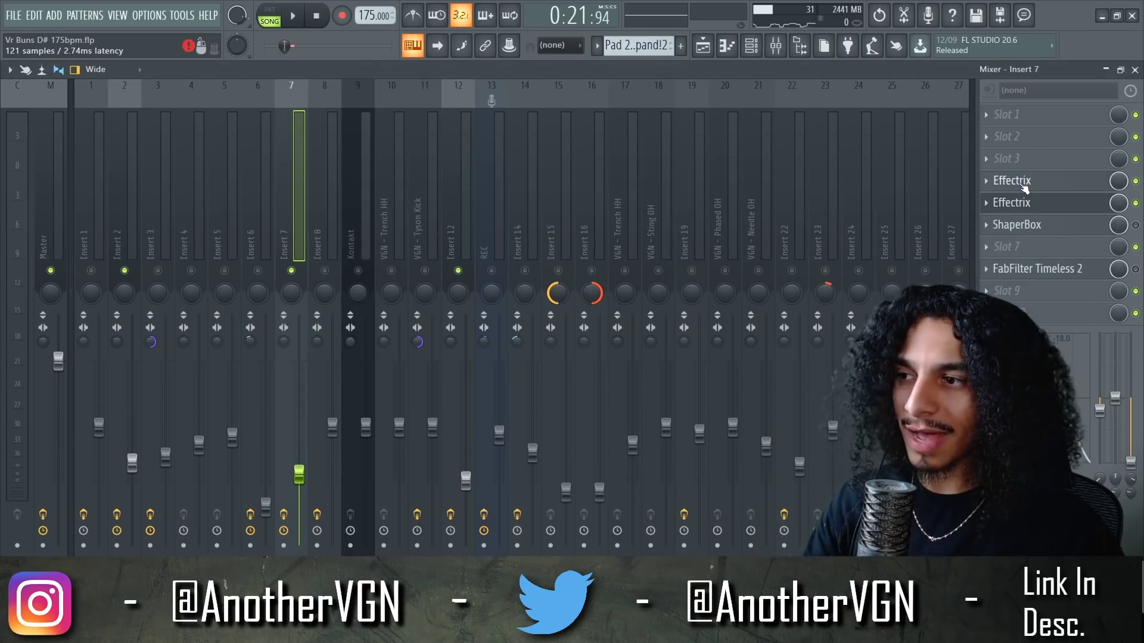
Step: Play back the Xpand!2 part through its Insert 7 effects and leave the mixer
key(space)
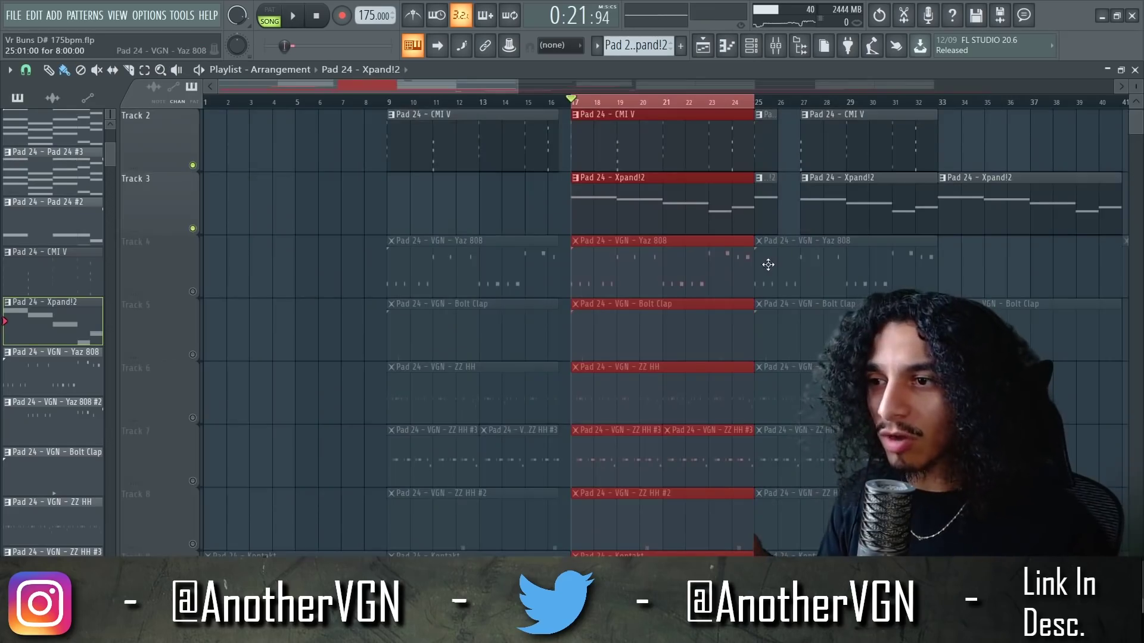
key(space)
key(F9)
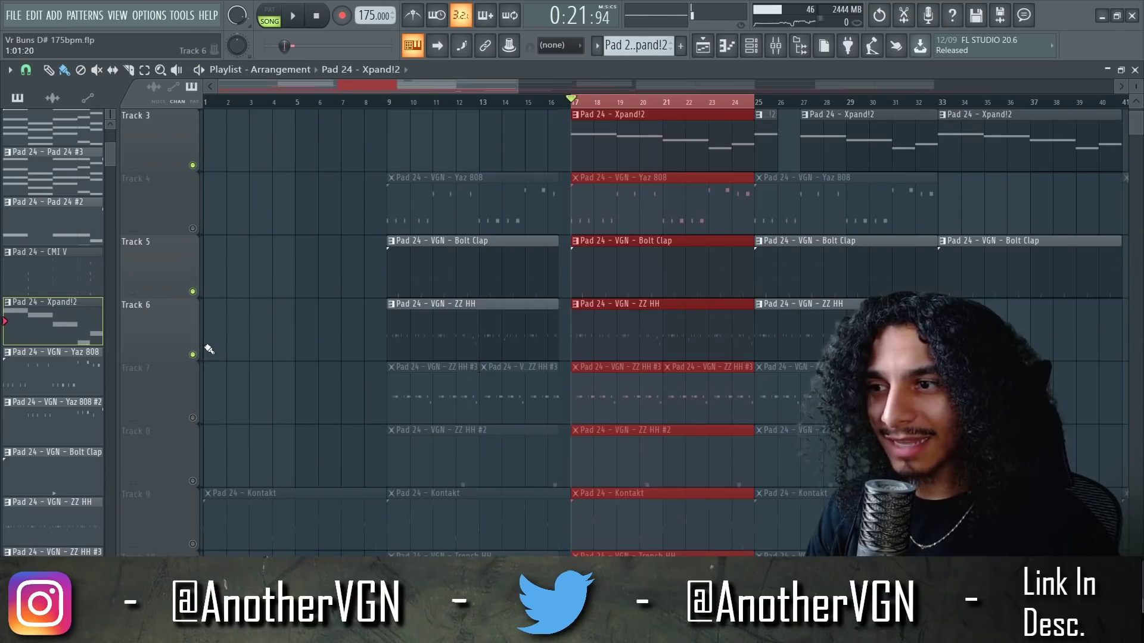
Step: Audition the VGN - ZZ HH hi-hat part and examine its note pattern in the piano roll
key(space)
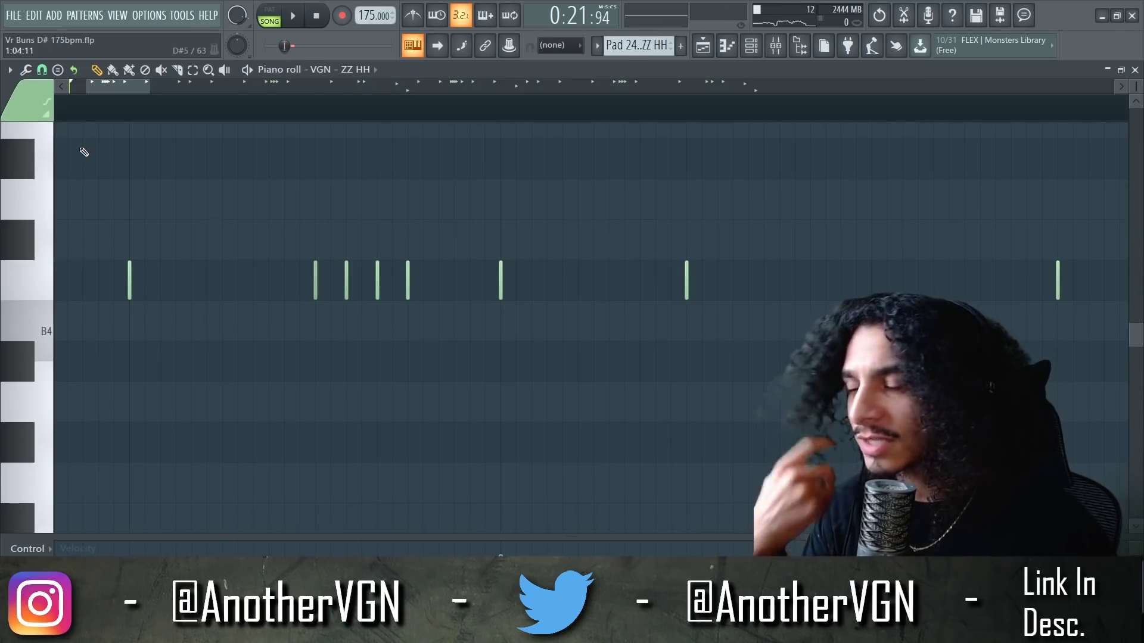
scroll(154, 188, down, 2)
scroll(153, 196, down, 2)
scroll(143, 358, up, 2)
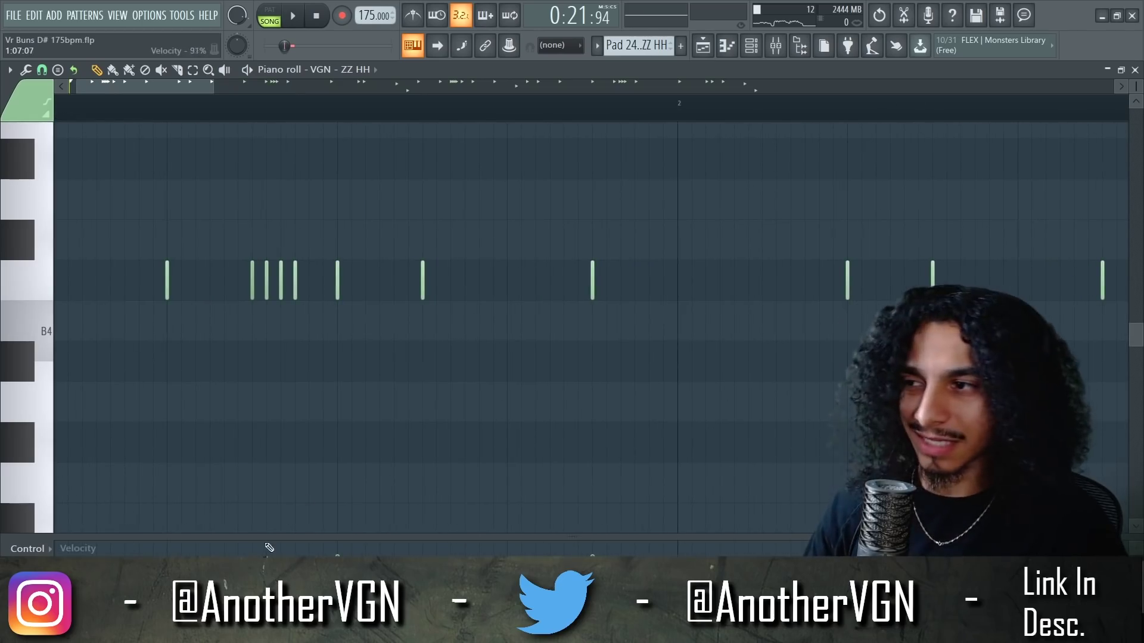
scroll(177, 552, down, 2)
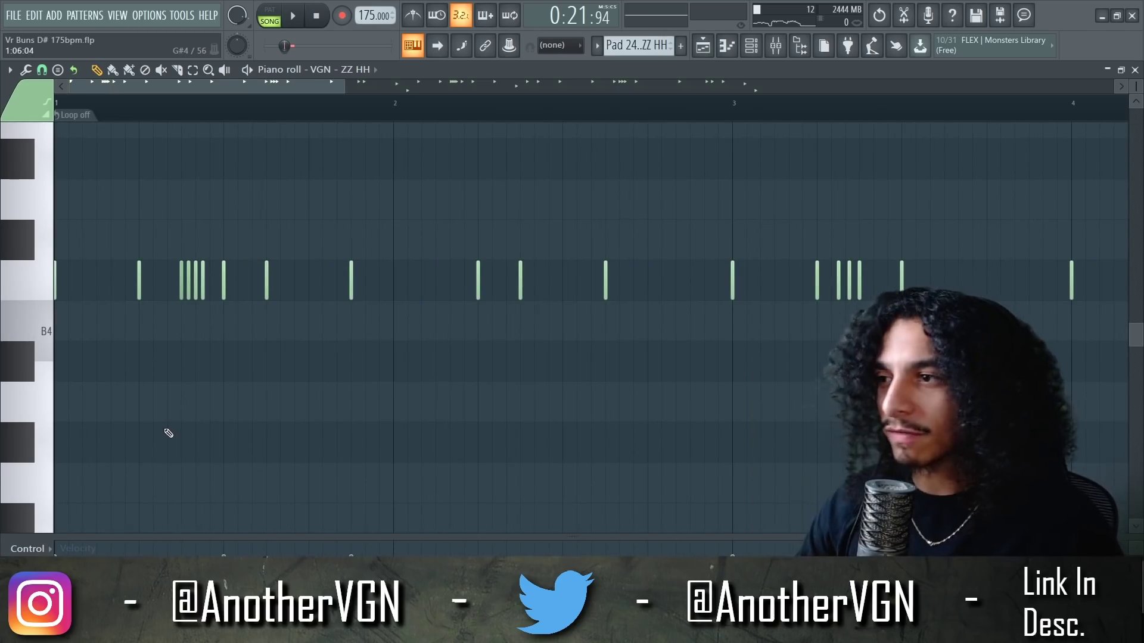
scroll(168, 417, down, 3)
key(space)
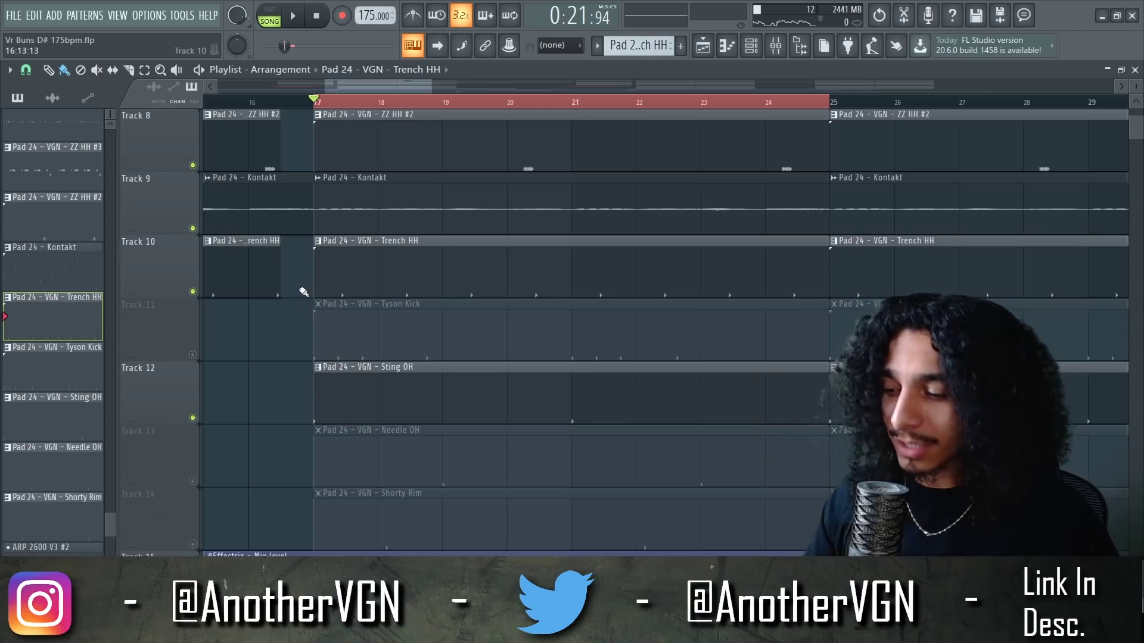
Step: Unmute the Needle OH track (Track 13) and audition the percussion in the selected section from bar 17
key(space)
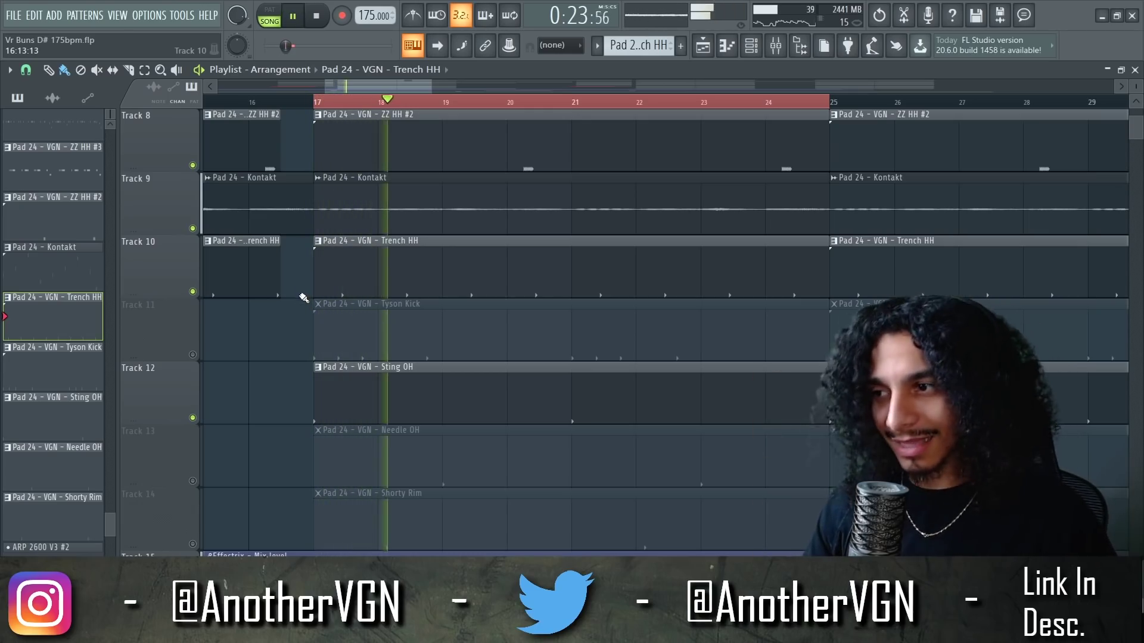
key(space)
click(193, 481)
key(space)
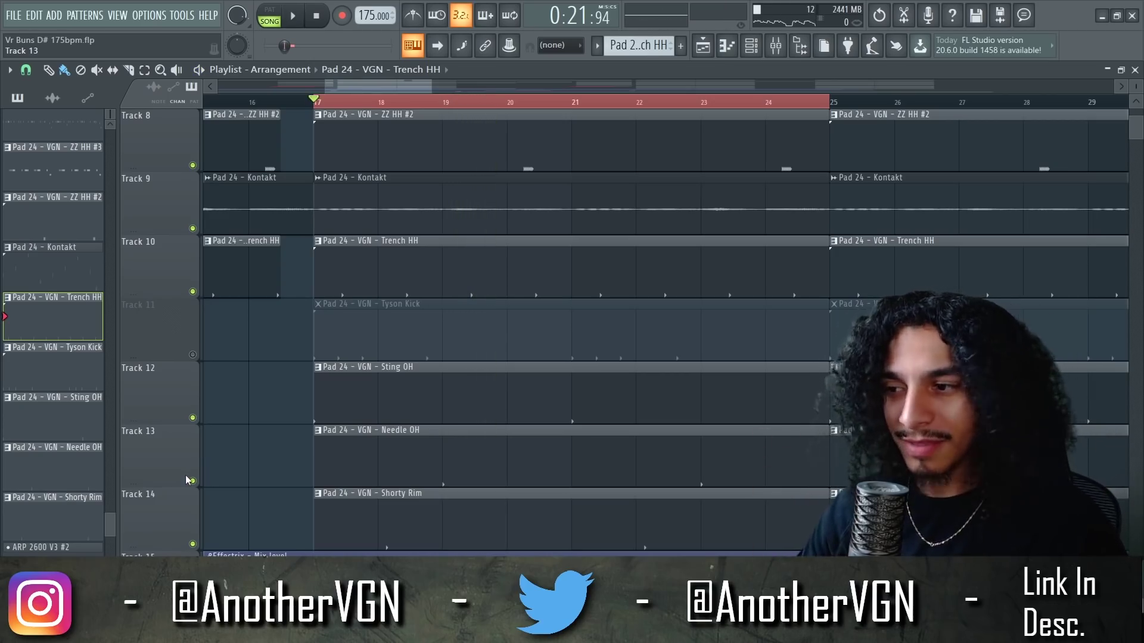
key(space)
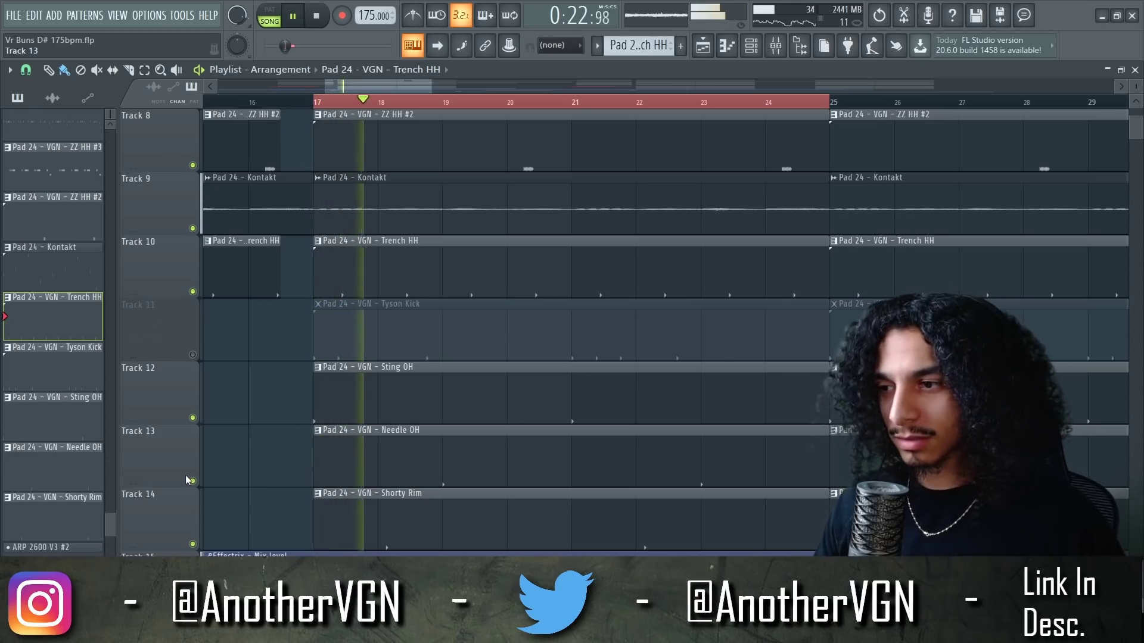
key(space)
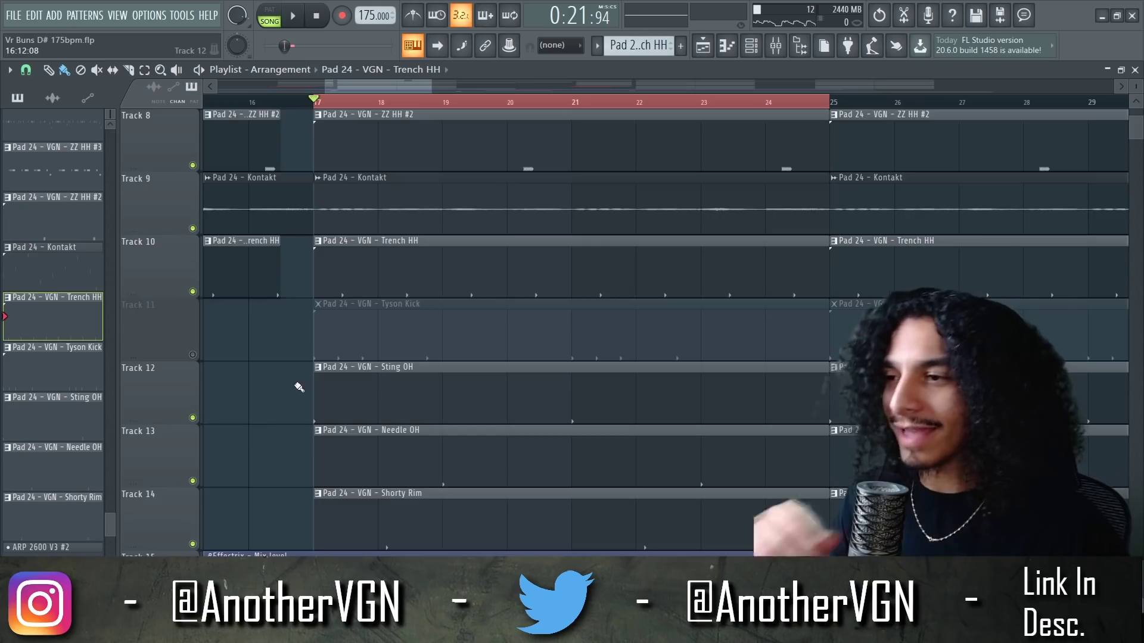
Step: Unmute the Yaz 808 track (Track 4), play the selected section, and open the 808 pattern
scroll(299, 387, up, 6)
click(193, 292)
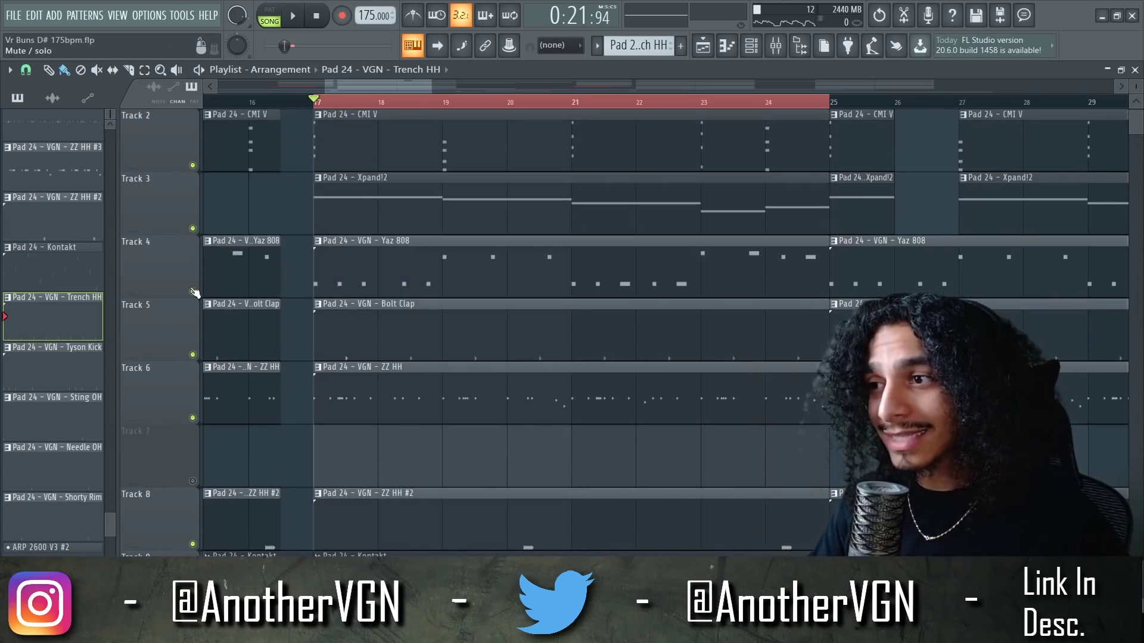
scroll(304, 233, up, 1)
key(space)
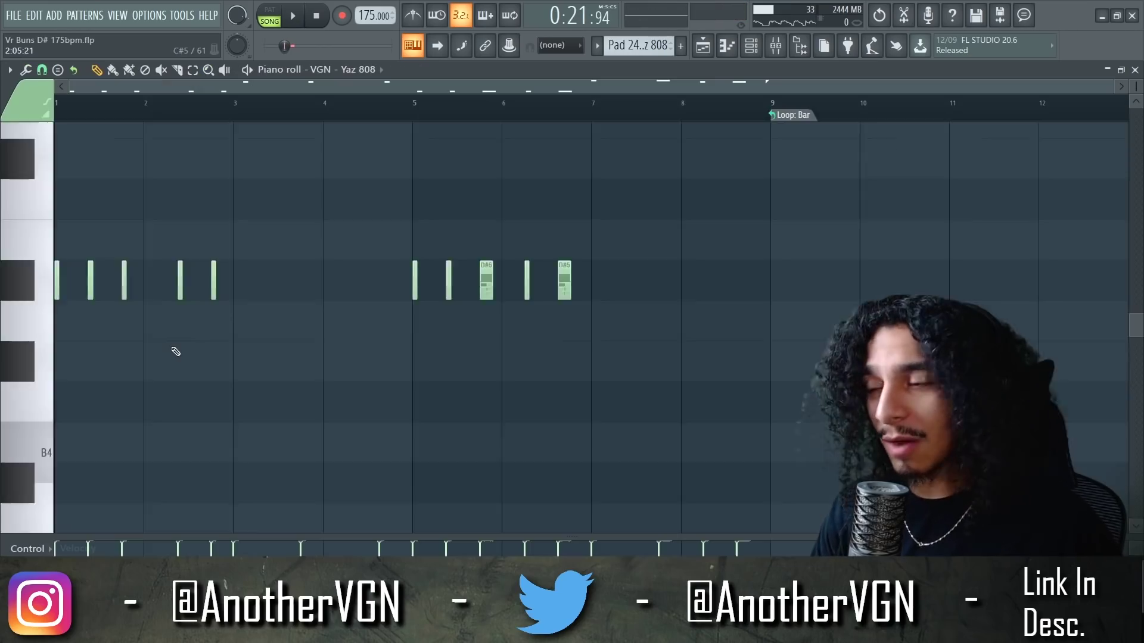
double_click(226, 325)
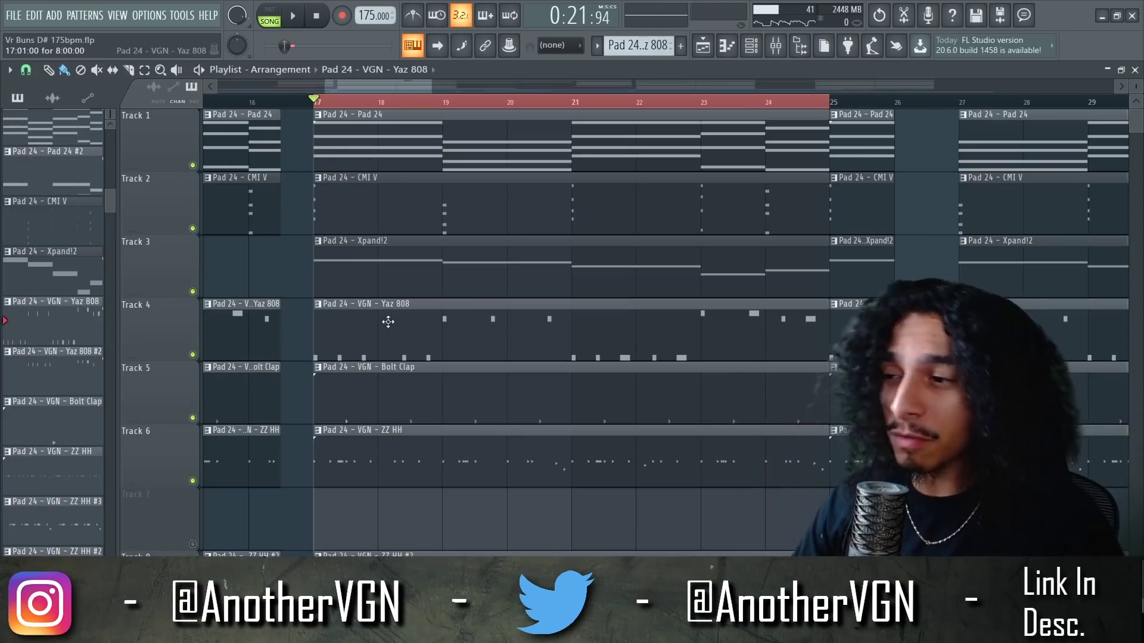
Step: Unmute the Tyson Kick track (Track 11) in the playlist
scroll(389, 319, down, 7)
ctrl+scroll(378, 324, down, 3)
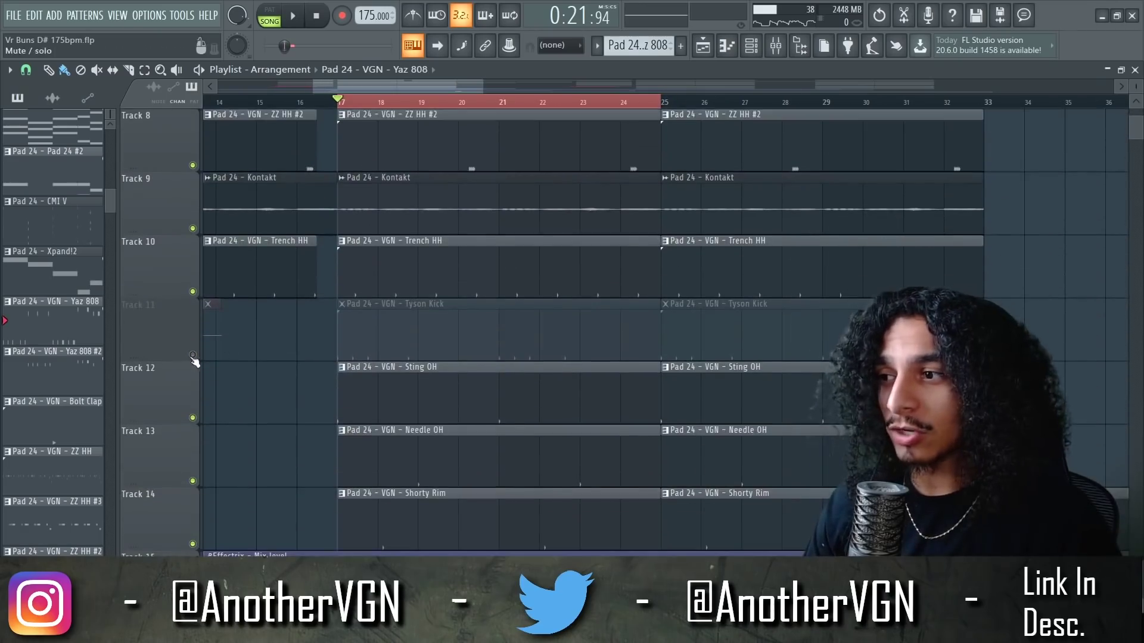
click(193, 355)
Step: Open the Tyson Kick pattern in the piano roll and examine its notes from bar 1
scroll(229, 347, up, 1)
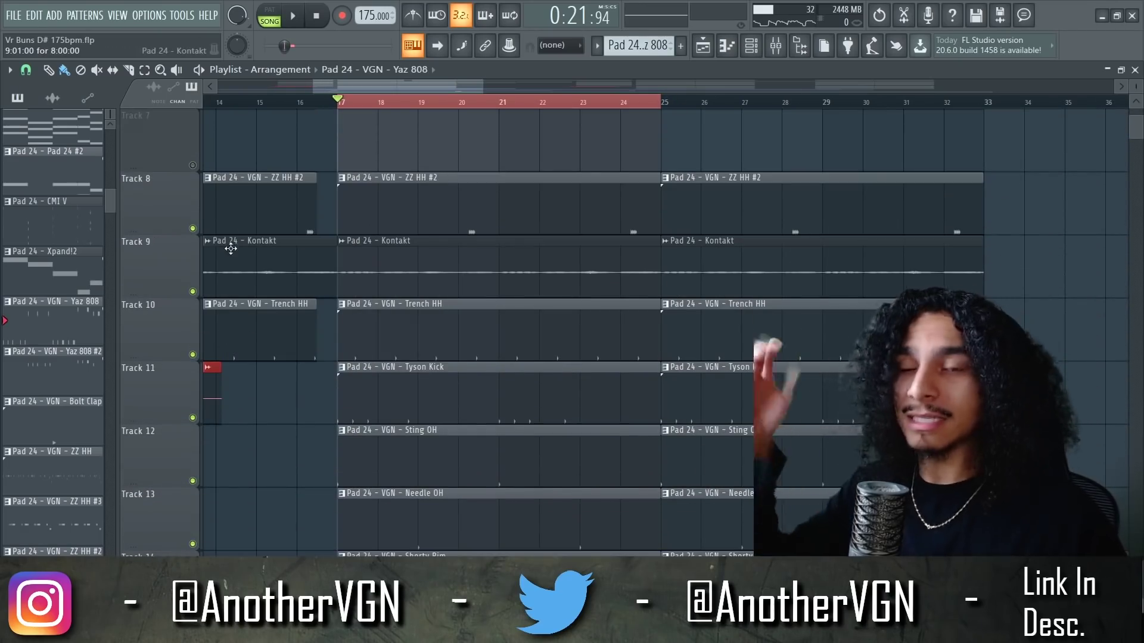
double_click(379, 388)
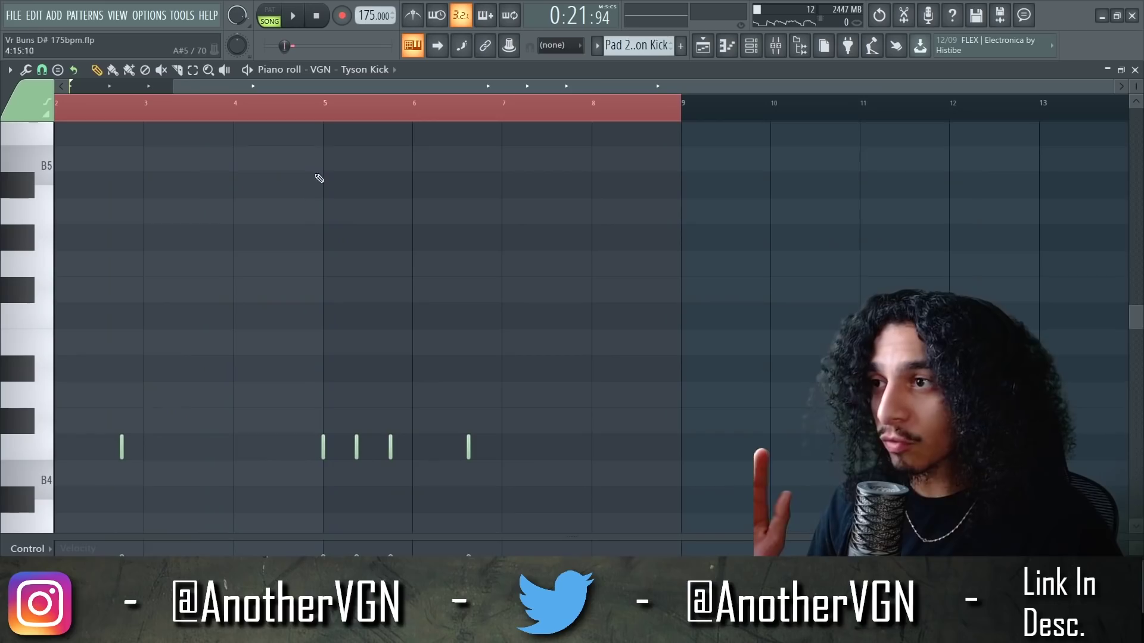
drag(325, 87, 78, 122)
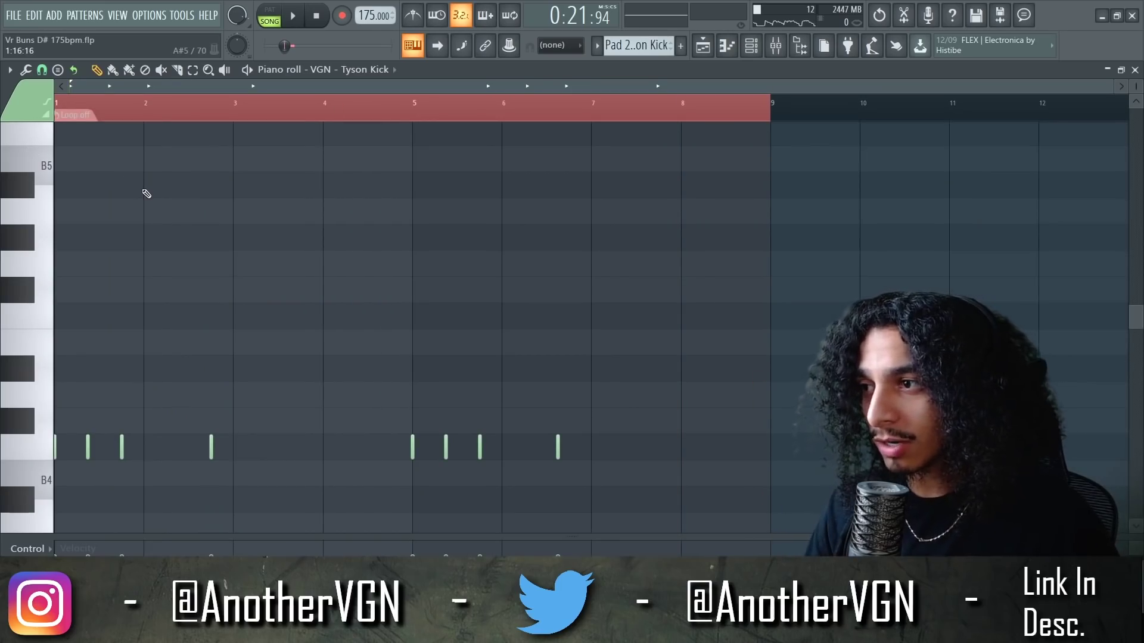
scroll(143, 190, up, 1)
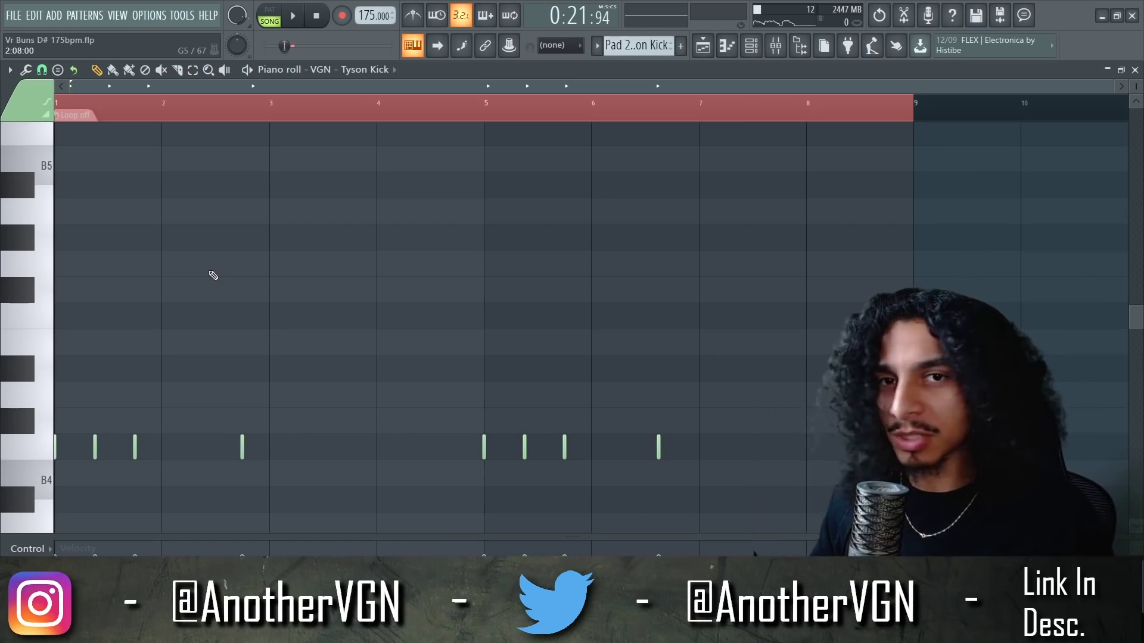
Step: Play the selected section with the Tyson Kick pattern open and return to the playlist
key(space)
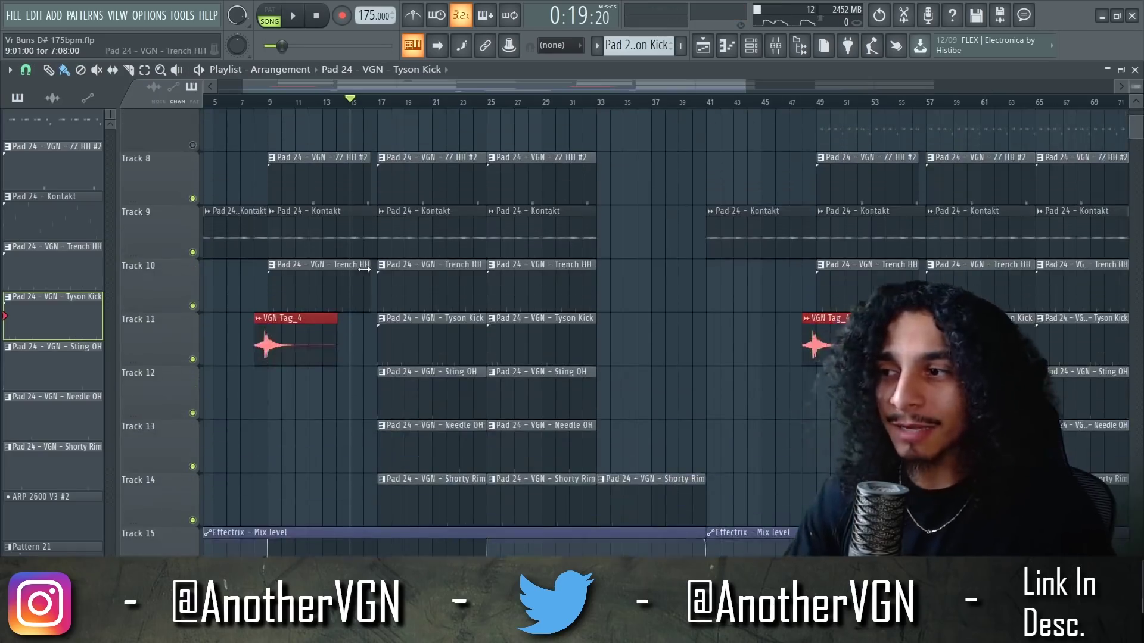
scroll(364, 269, up, 4)
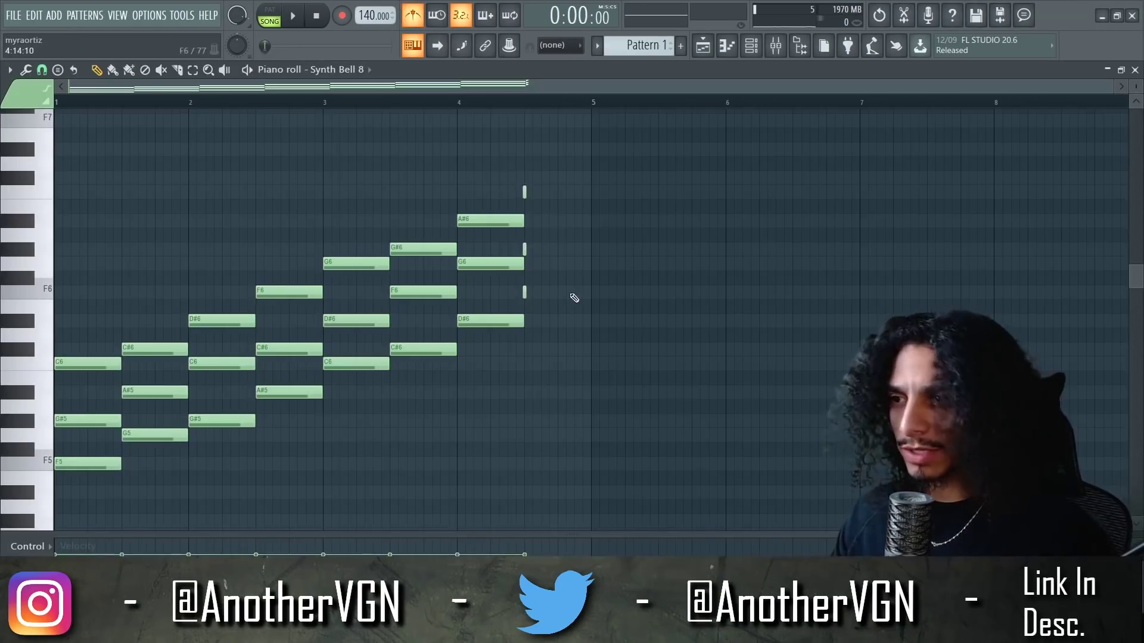
Step: Build a rising ladder of half-bar three-note chords in the Synth Bell 8 piano roll, ending with F6, G#6 and C7 at bar 5
drag(571, 299, 524, 156)
ctrl+click(544, 261)
scroll(544, 297, up, 4)
drag(542, 299, 538, 274)
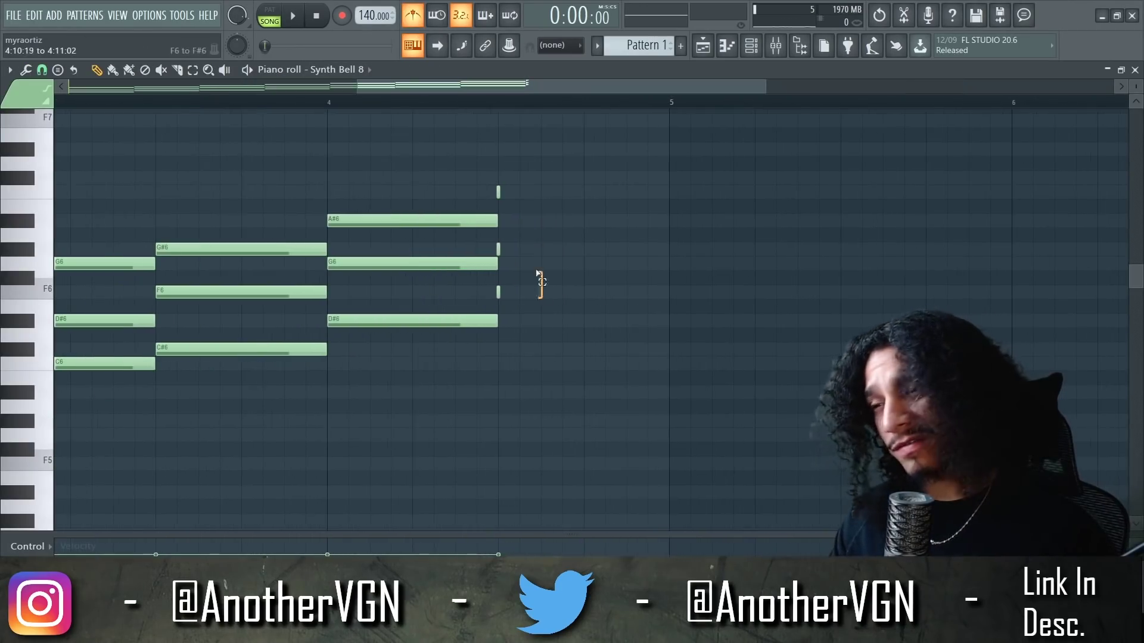
drag(520, 220, 504, 183)
drag(504, 183, 500, 178)
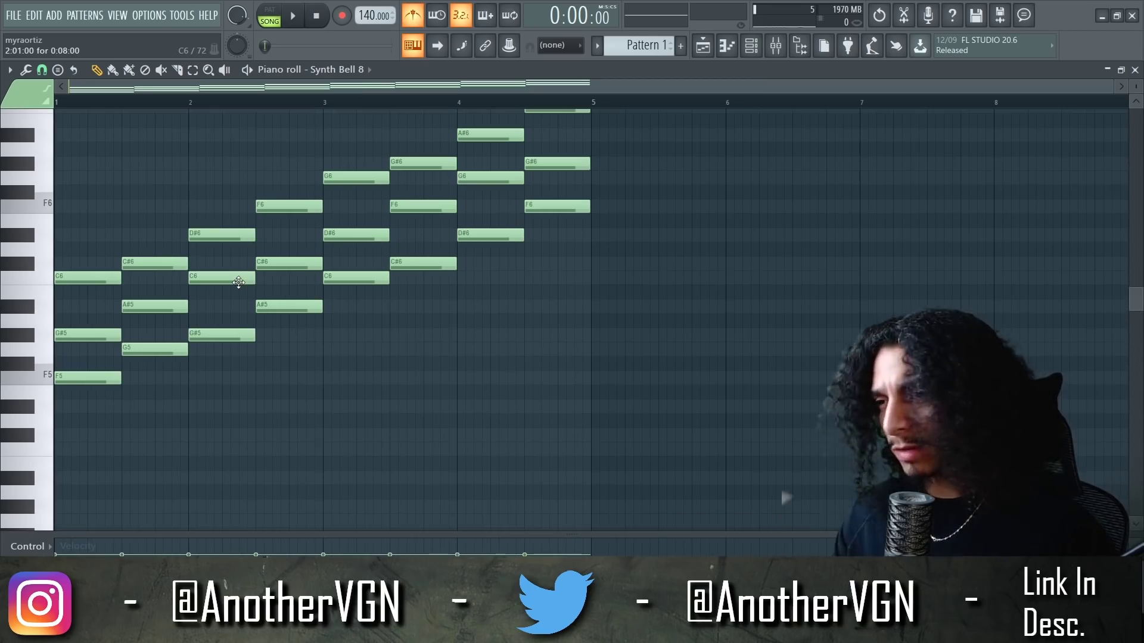
Step: Audition the chords of the Synth Bell 8 ladder with the Playback tool
scroll(239, 281, up, 4)
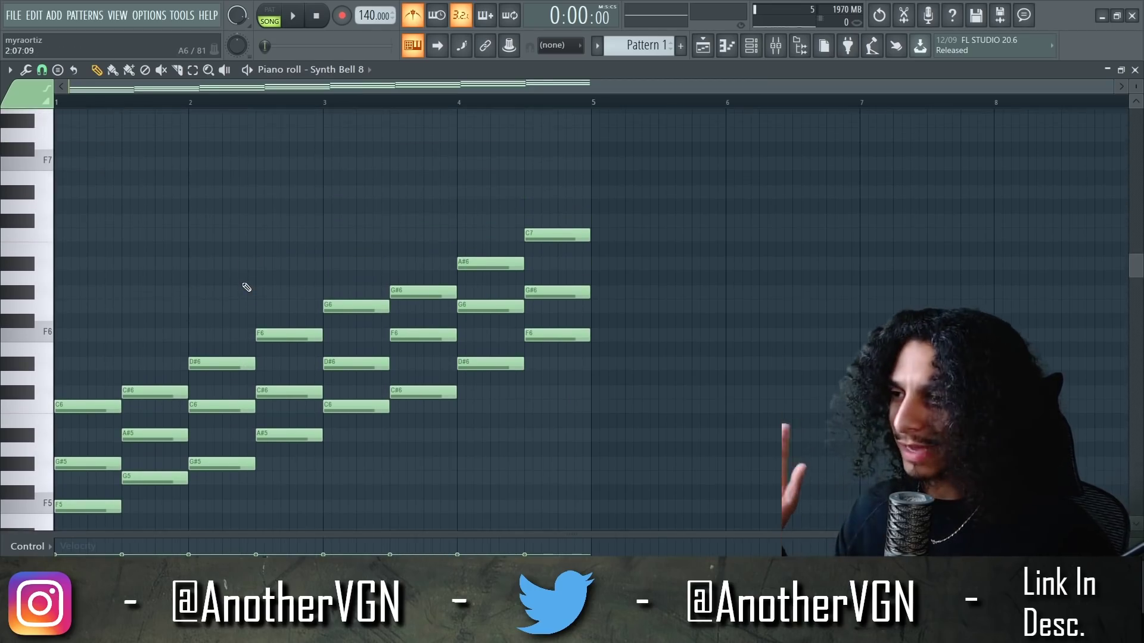
key(y)
click(550, 255)
drag(550, 255, 541, 262)
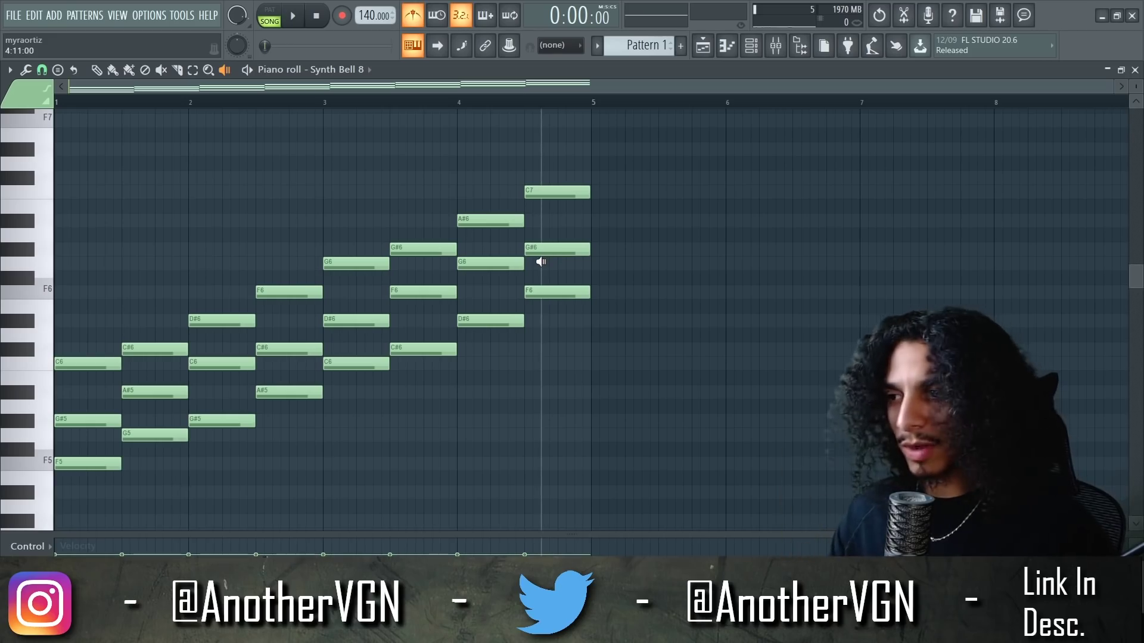
drag(280, 290, 565, 198)
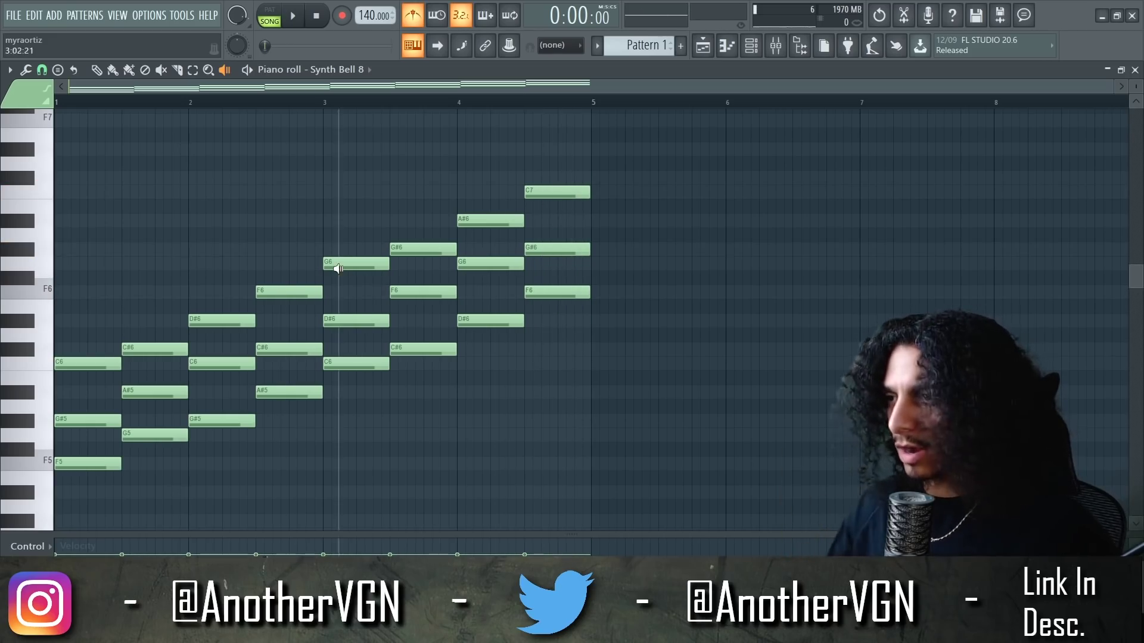
Step: Delete the chords in bars 1 and 2 of the Synth Bell 8 ladder and audition the remaining chords
drag(284, 403, 55, 172)
key(Delete)
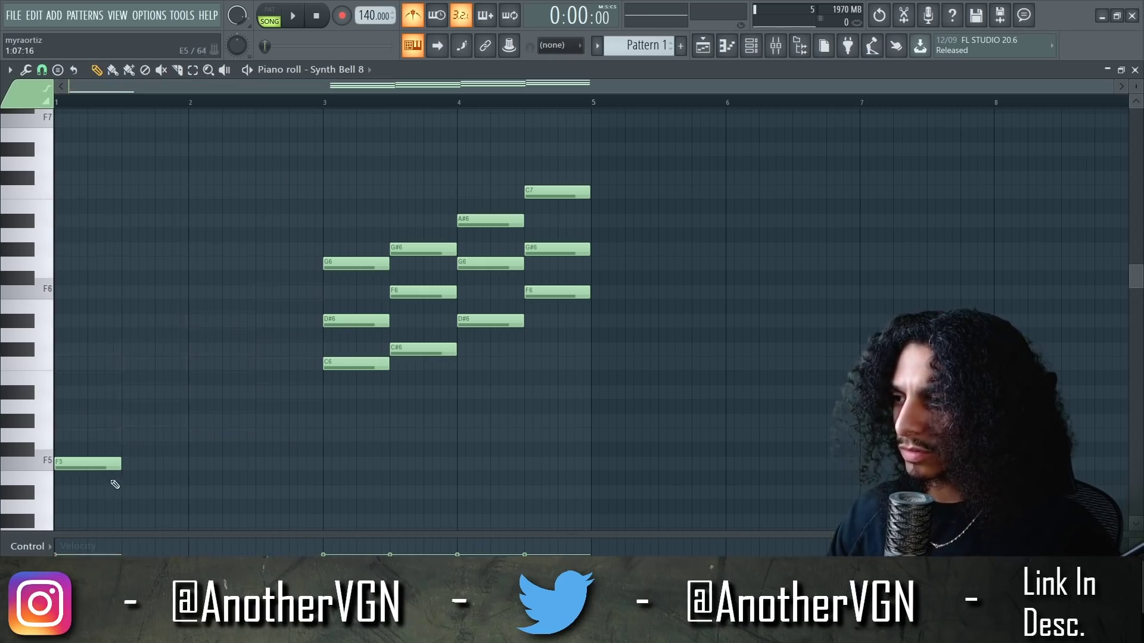
right_click(115, 467)
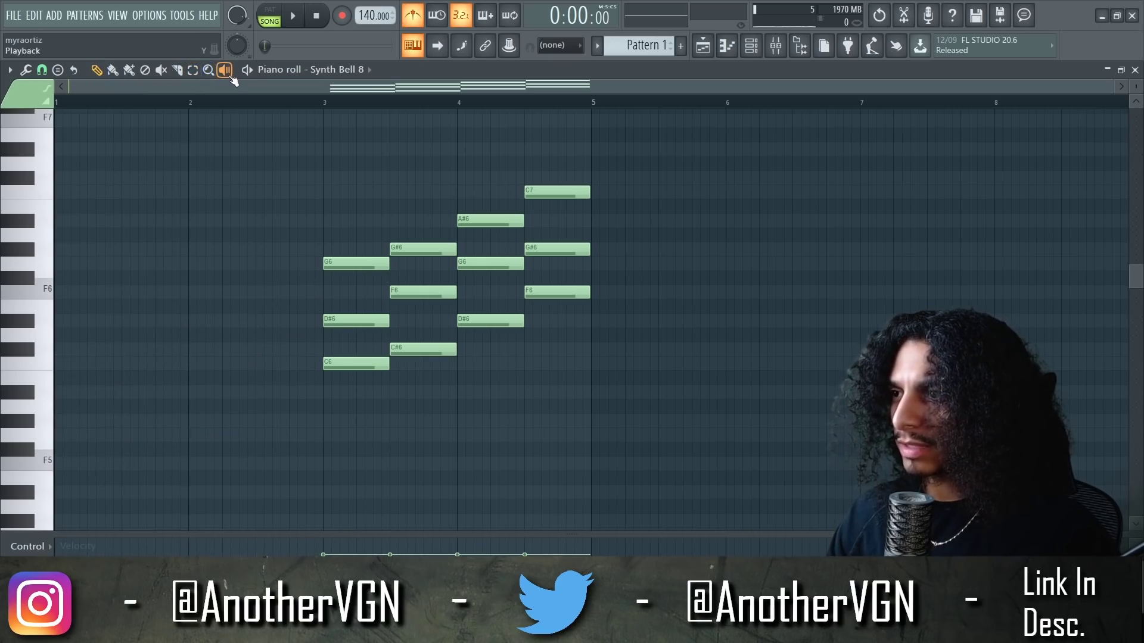
click(423, 358)
click(358, 282)
click(521, 237)
click(540, 212)
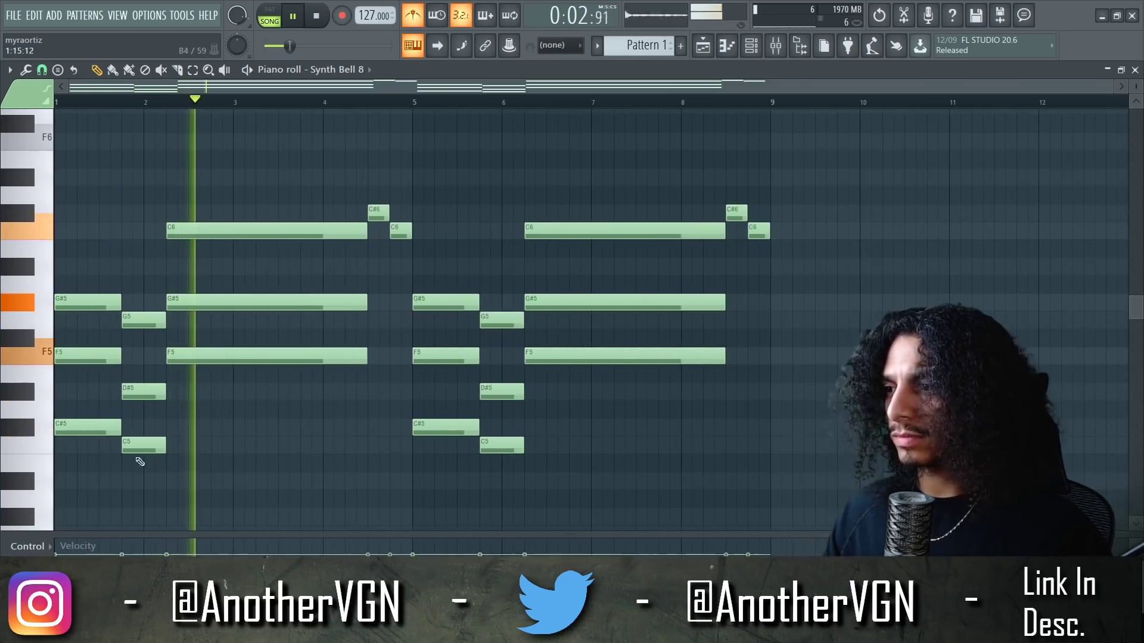
Step: Bring up the channel rack and look through the folders in the file browser
scroll(233, 410, up, 3)
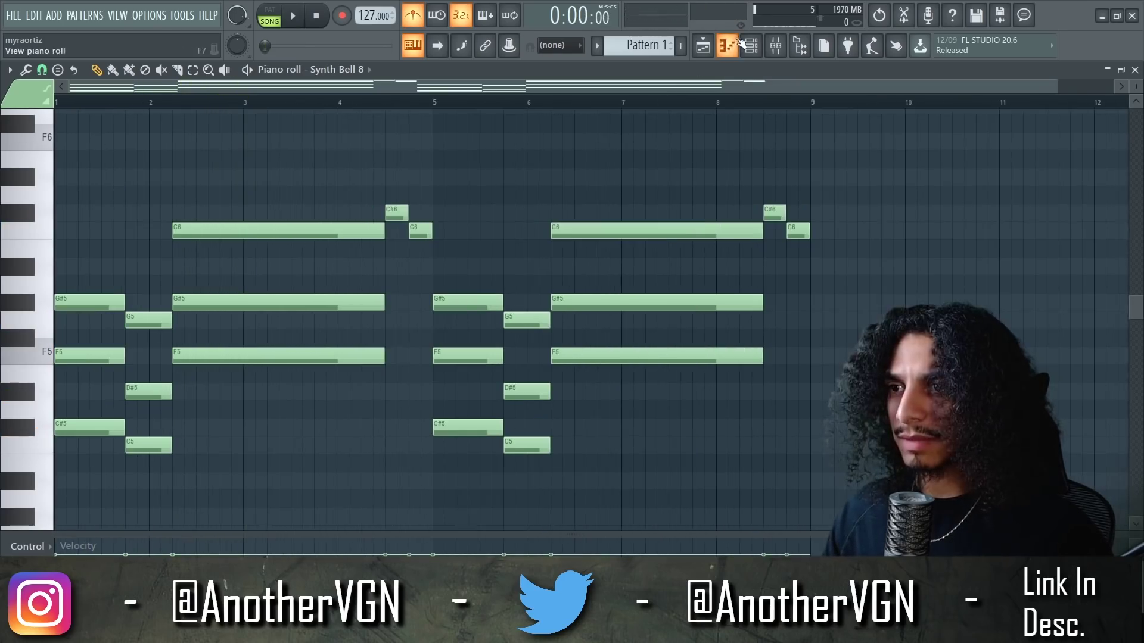
click(751, 45)
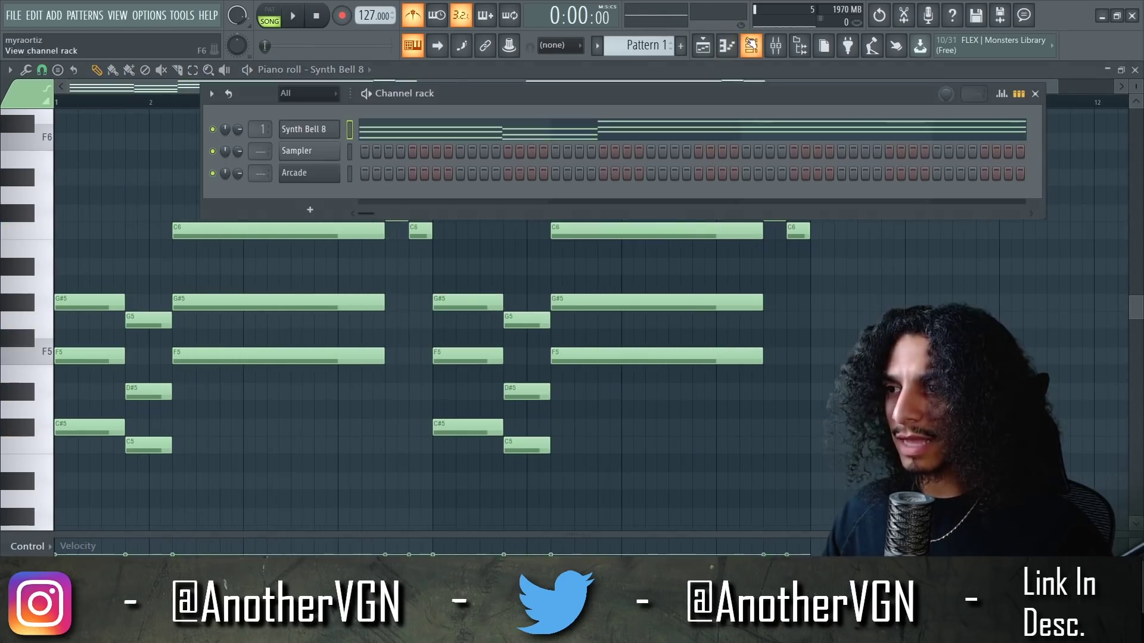
click(800, 47)
scroll(849, 344, down, 4)
scroll(858, 483, up, 4)
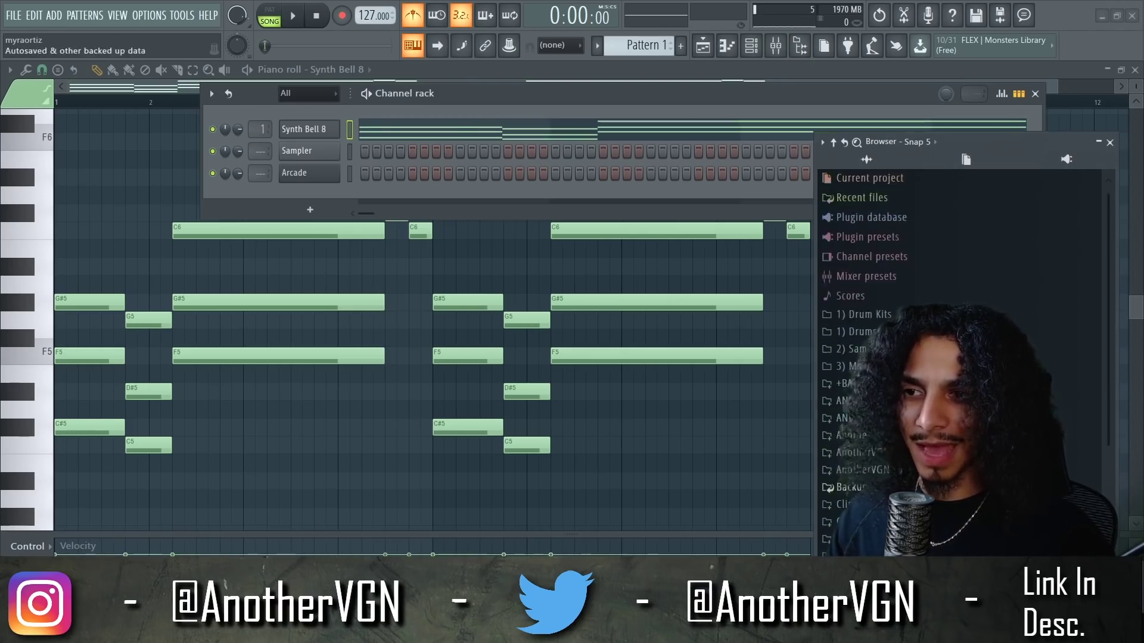
key(space)
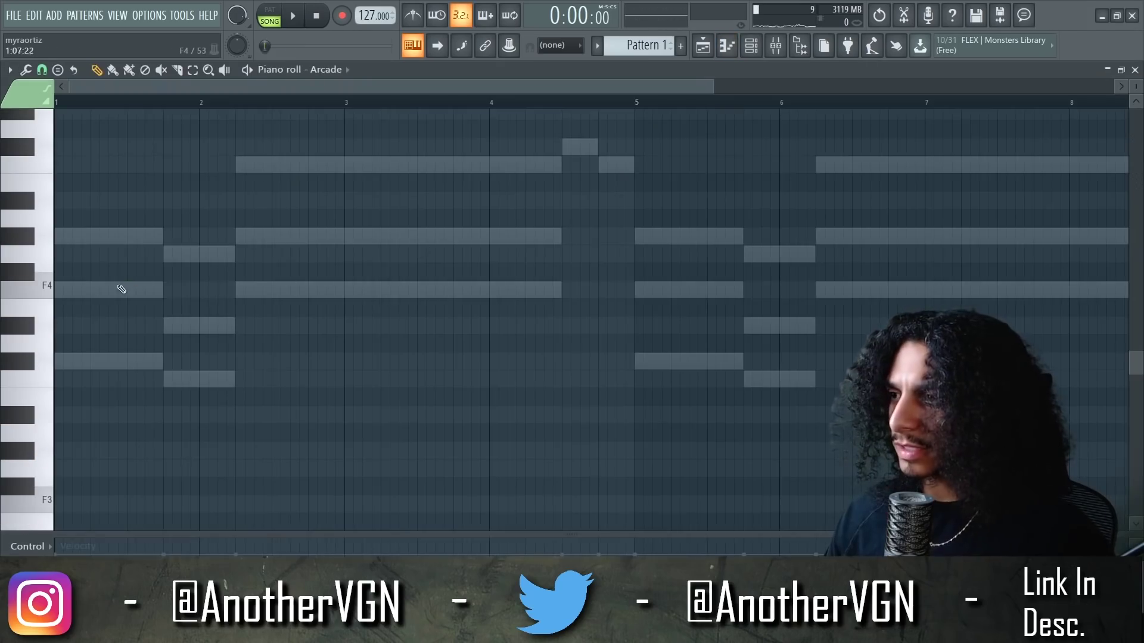
Step: Place a half-bar F4 note at bar 1 of the Arcade piano roll and set Arcade's session key to F minor
click(122, 290)
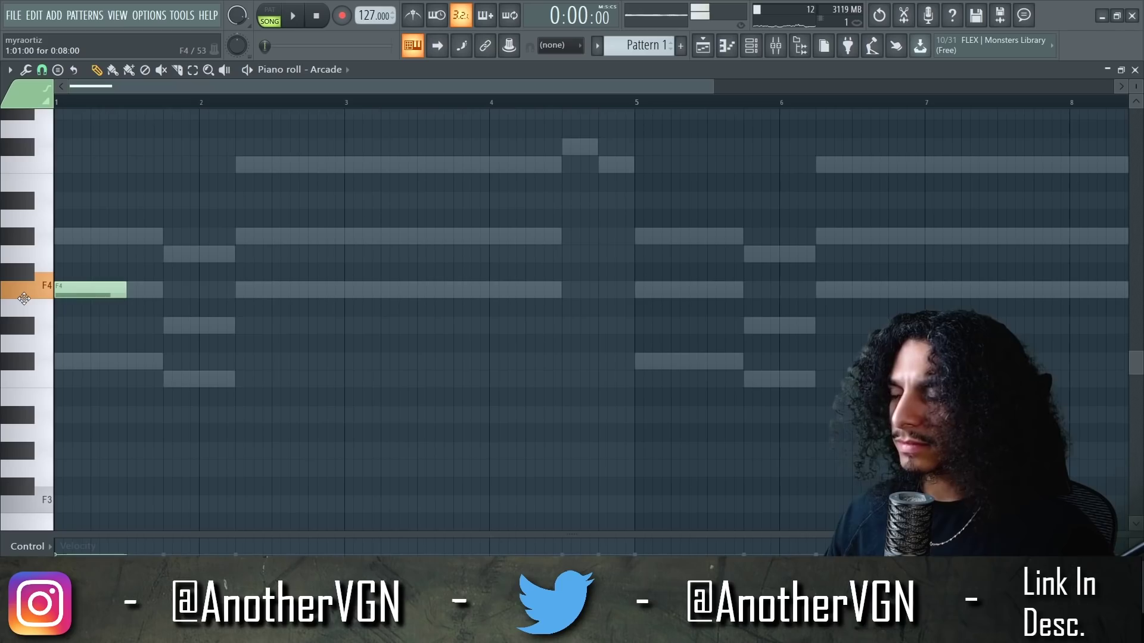
key(F6)
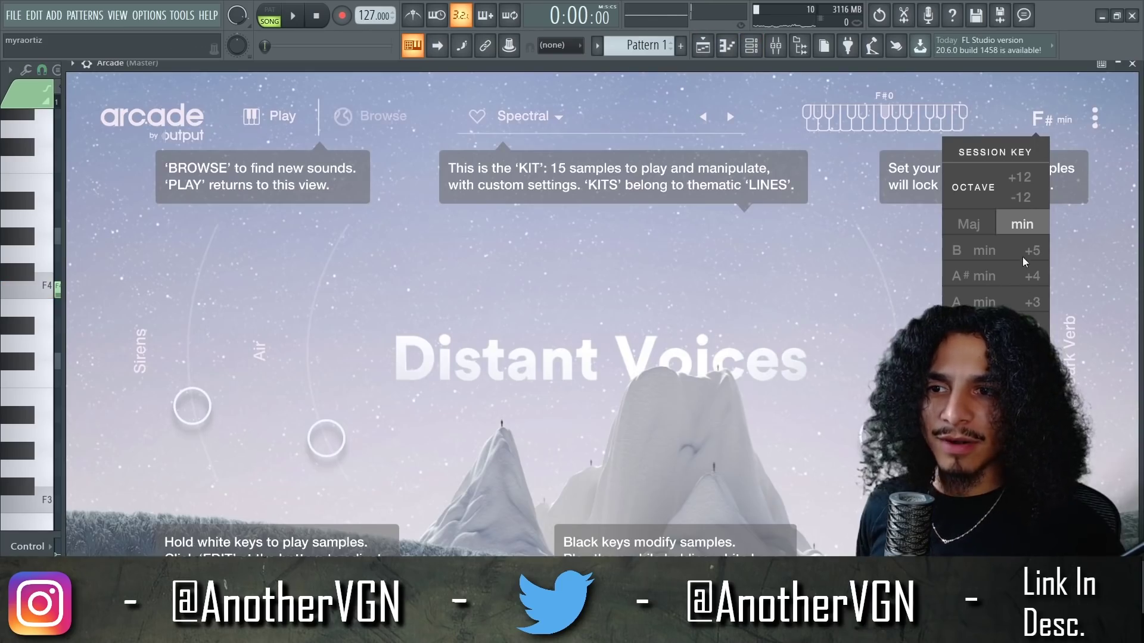
click(995, 406)
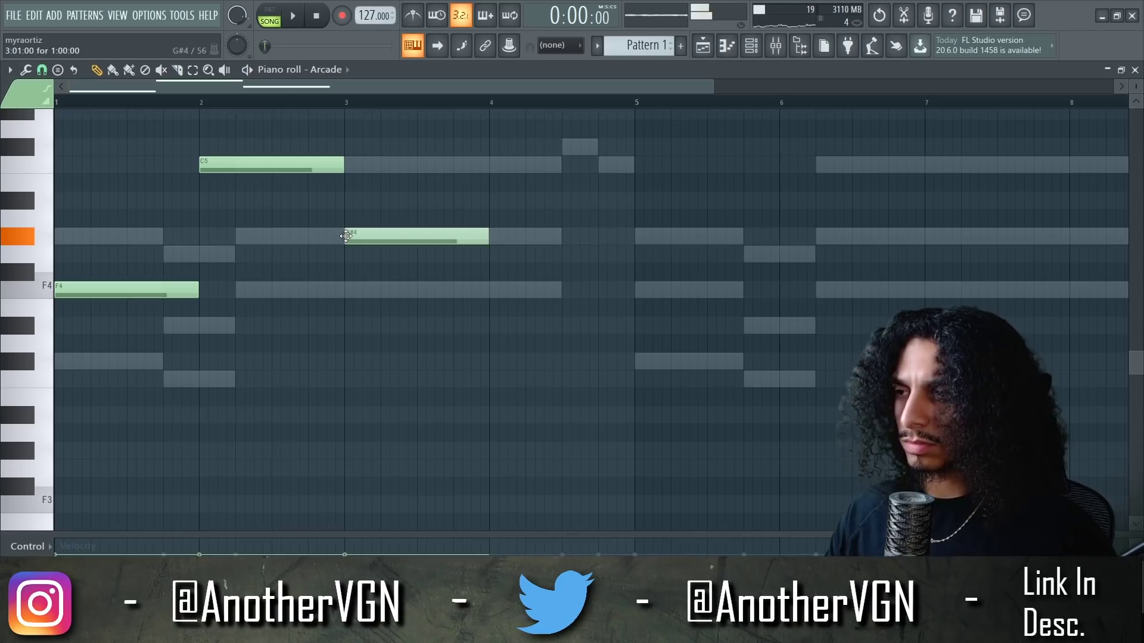
Step: Arrange the Arcade notes as F4 in bar 1, C5 in bar 2 and G4 across bars 3 and 4, and play them back
right_click(349, 236)
drag(344, 307, 345, 386)
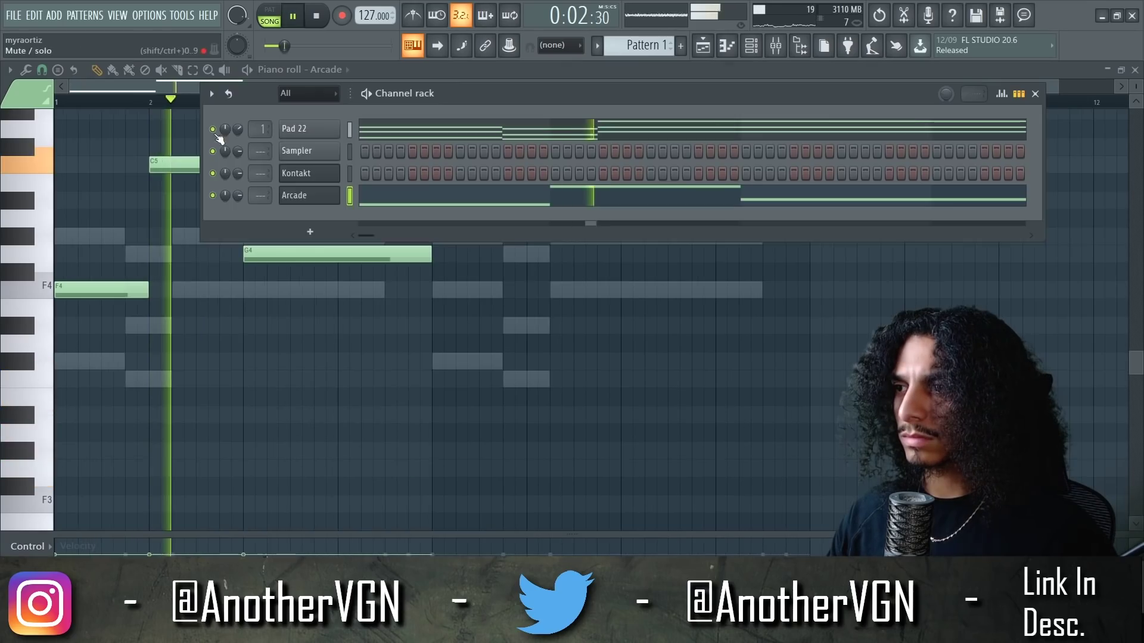
right_click(223, 144)
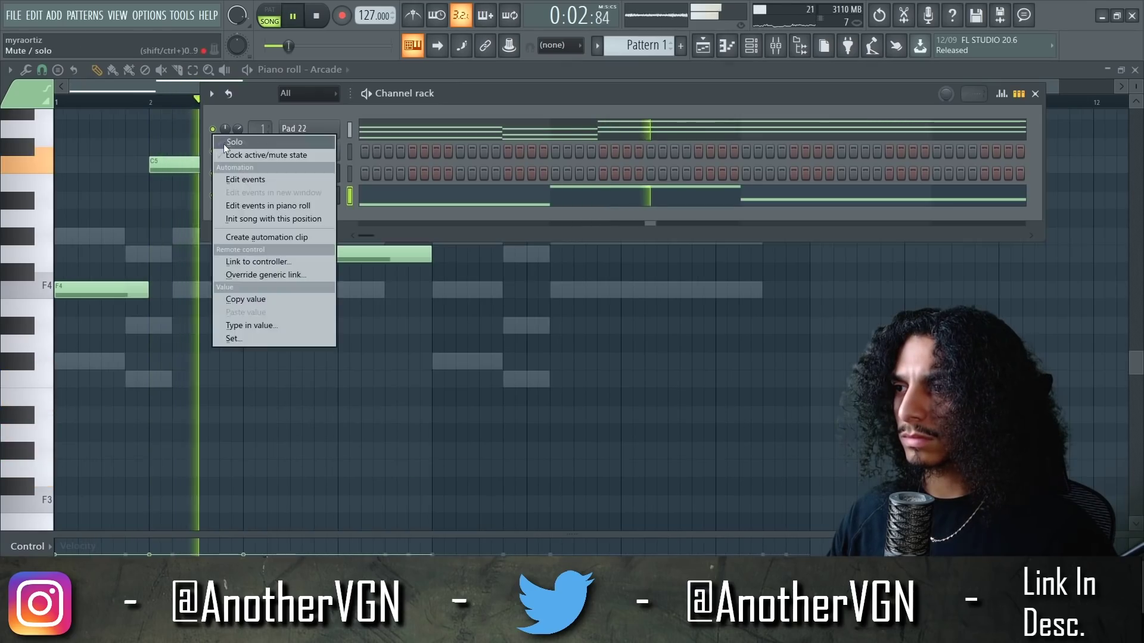
key(Escape)
key(space)
key(space)
key(F6)
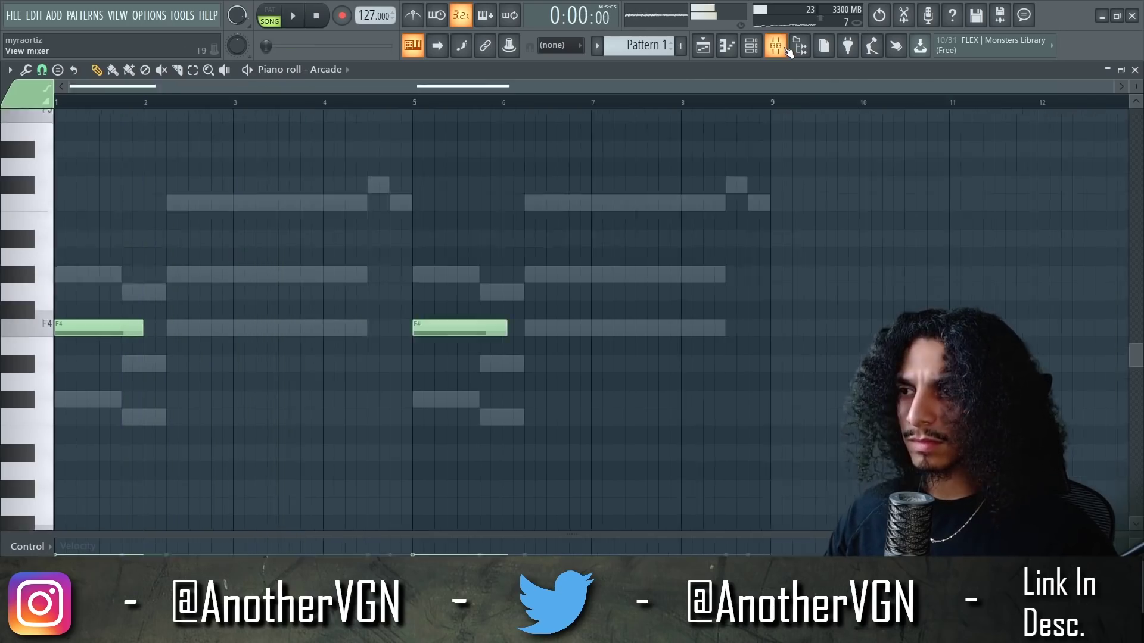
Step: Route the Arcade channel to mixer track 2 and arm that track for disk recording
key(F9)
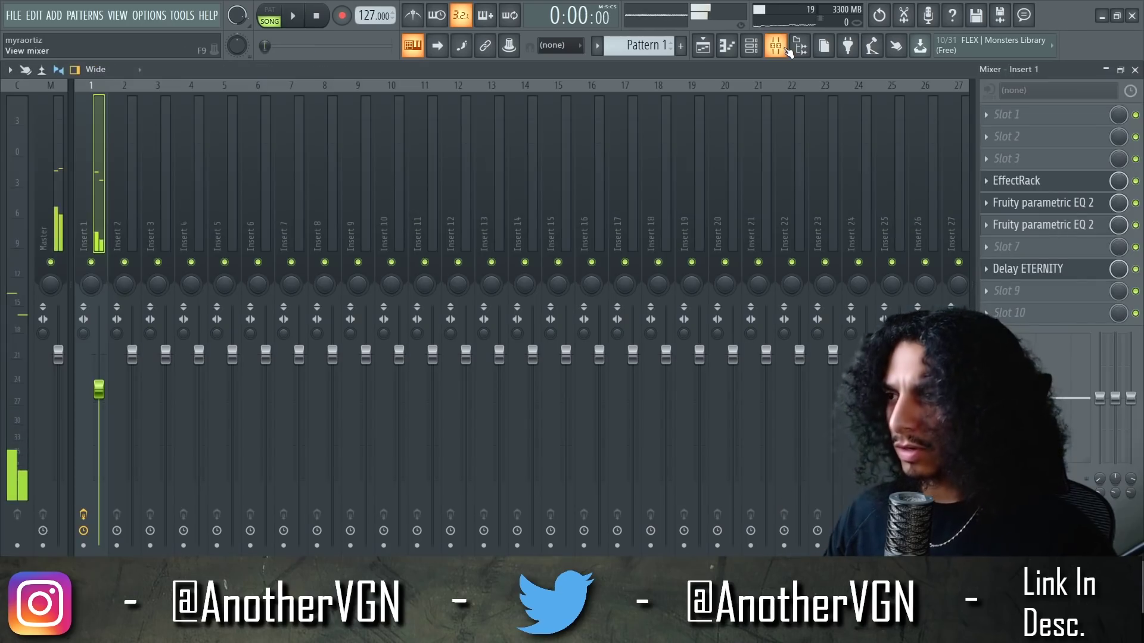
click(753, 48)
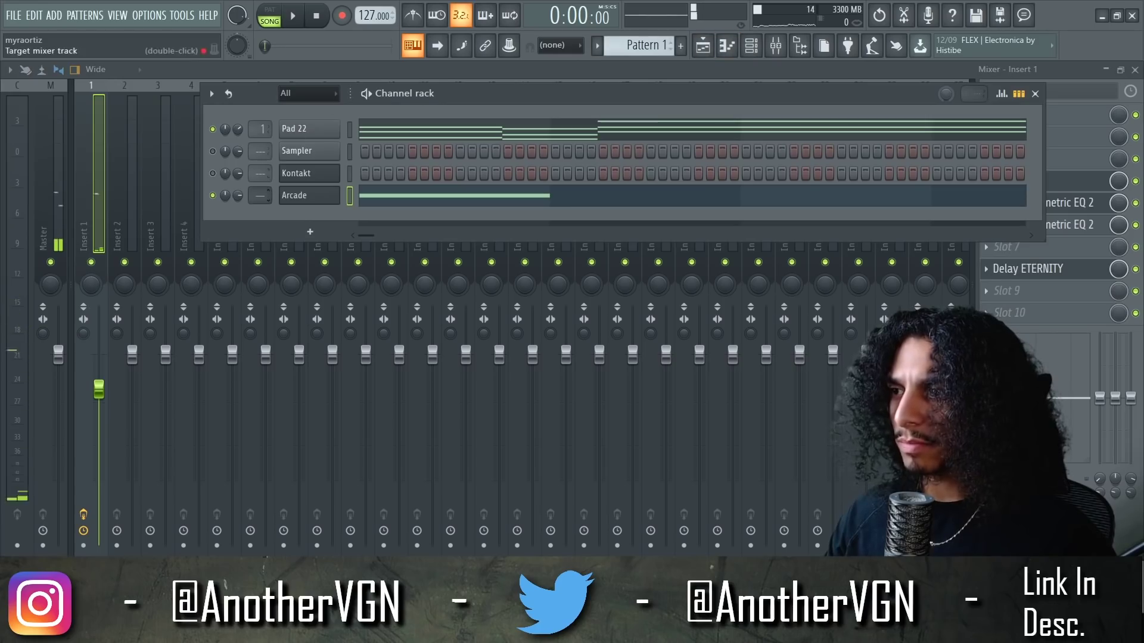
key(ctrl+l)
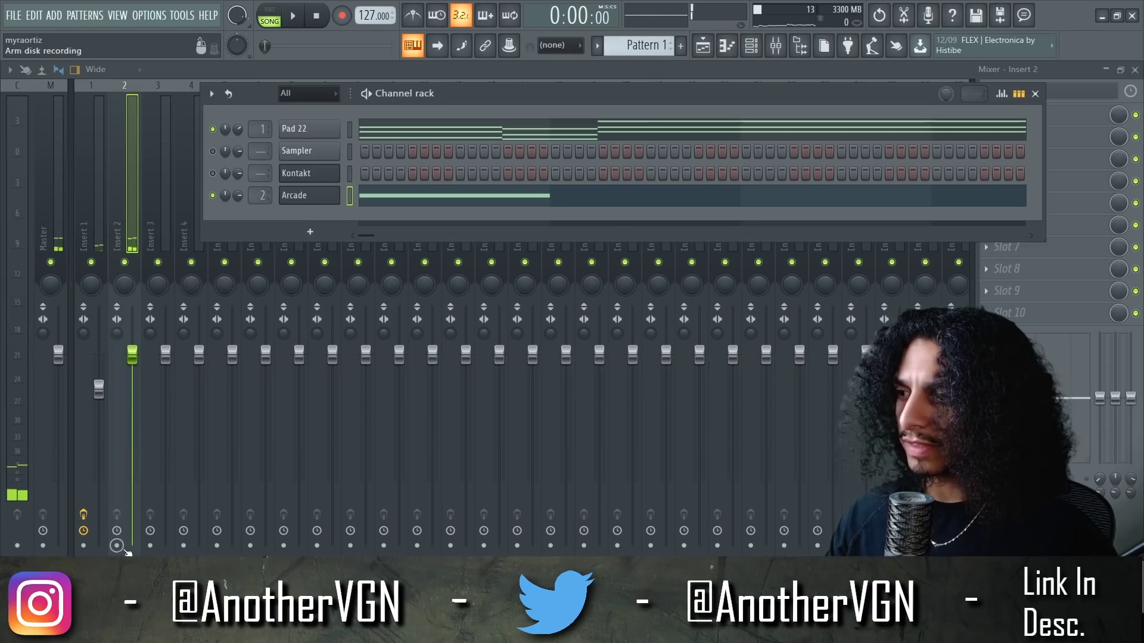
click(116, 545)
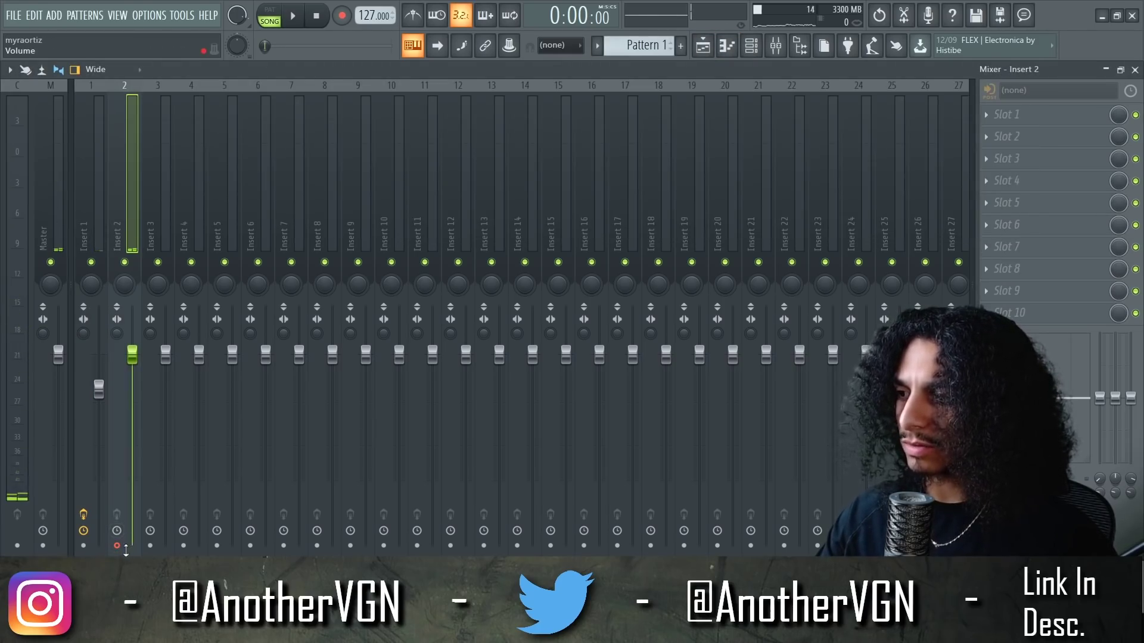
Step: Extend the B4 Arcade note across bars 1 to 4 and delete the F4 note at bar 5
key(F5)
click(751, 48)
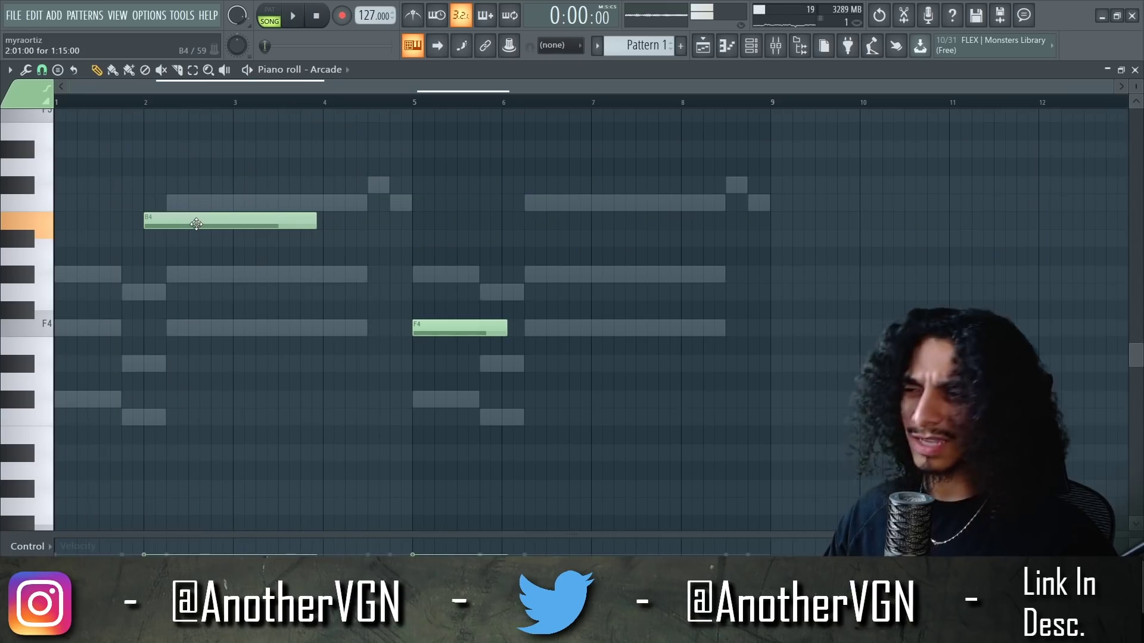
drag(196, 224, 102, 227)
drag(225, 220, 409, 222)
key(space)
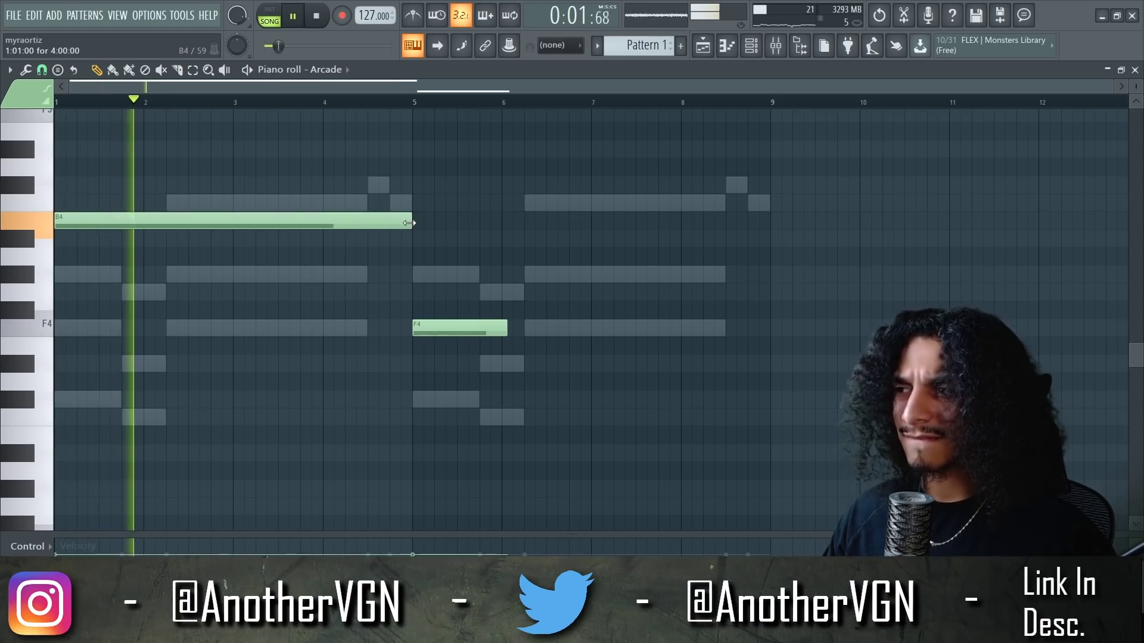
right_click(426, 328)
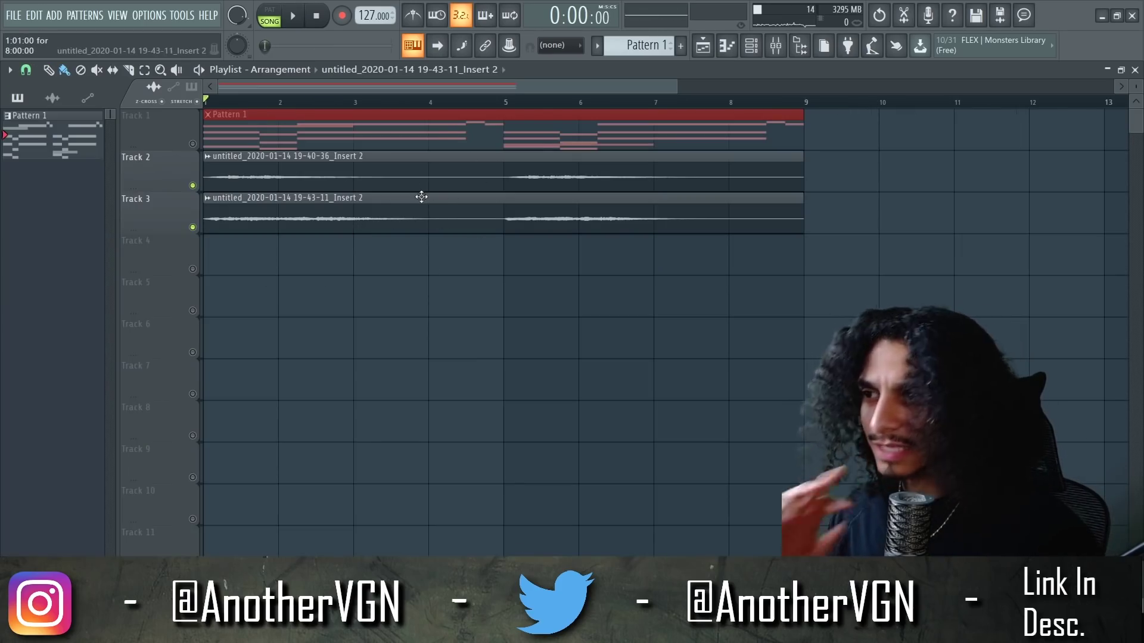
Step: Delete the D4 note at bar 5 of the Arcade part and play the arrangement in the playlist
click(753, 50)
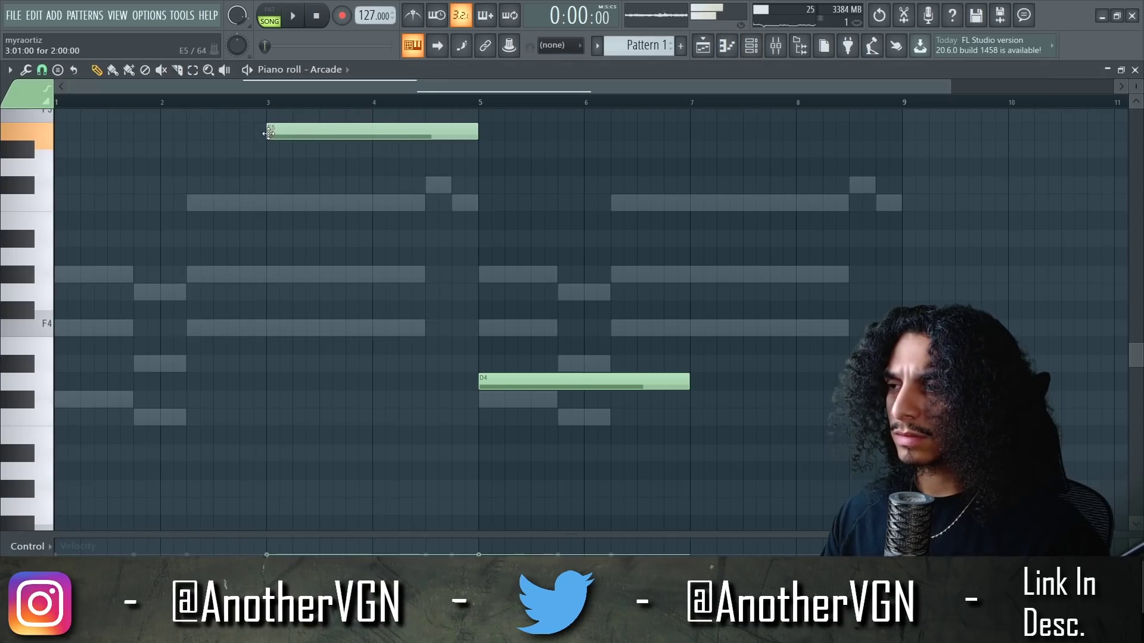
right_click(645, 382)
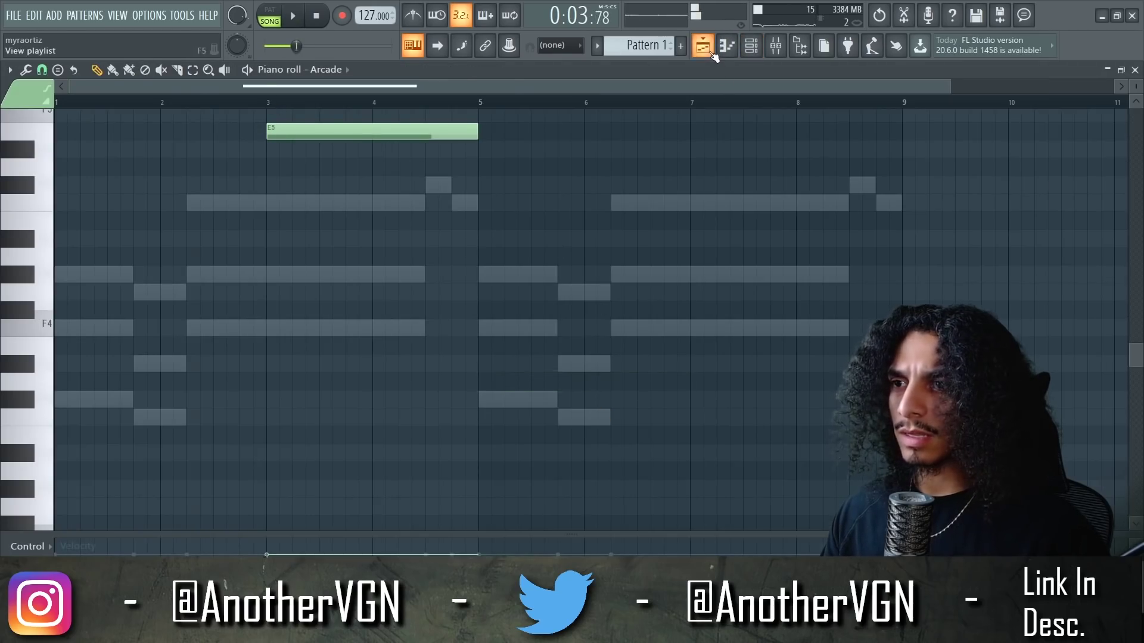
click(711, 52)
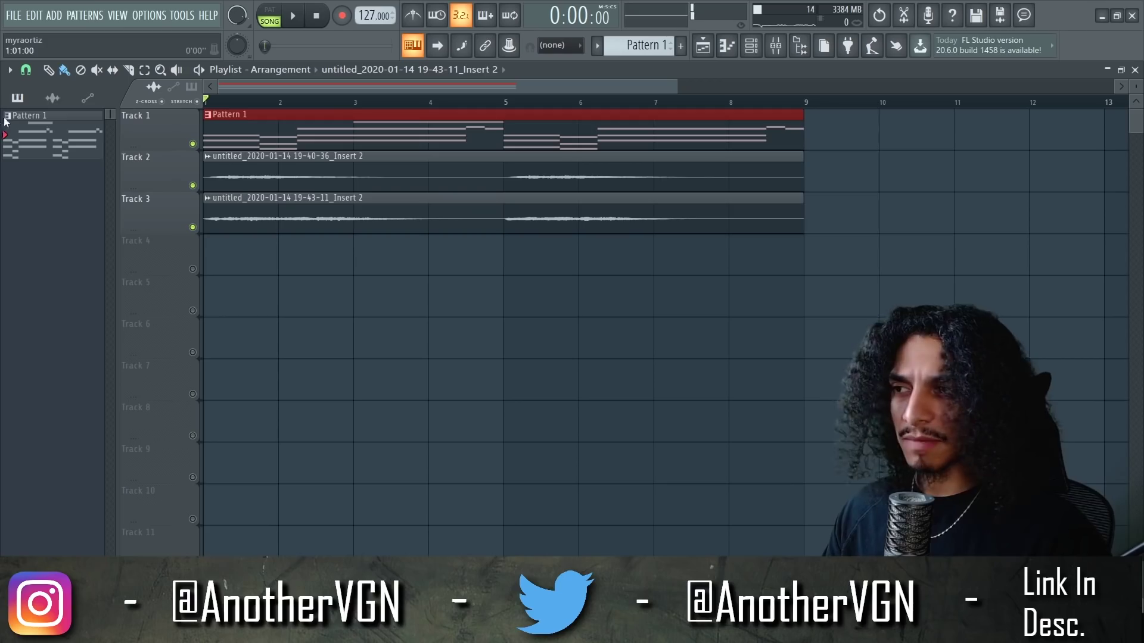
key(space)
key(F7)
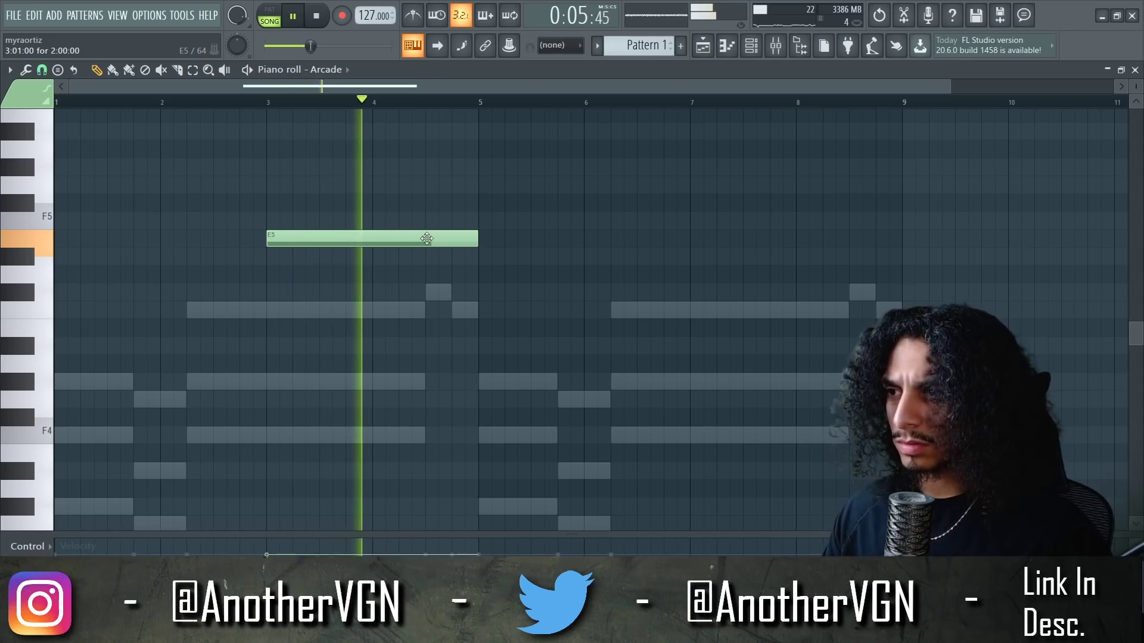
Step: Turn the two-bar E5 Arcade note into two one-bar E5 notes at bars 3 and 4, and play them back
key(space)
shift+drag(335, 239, 454, 239)
key(space)
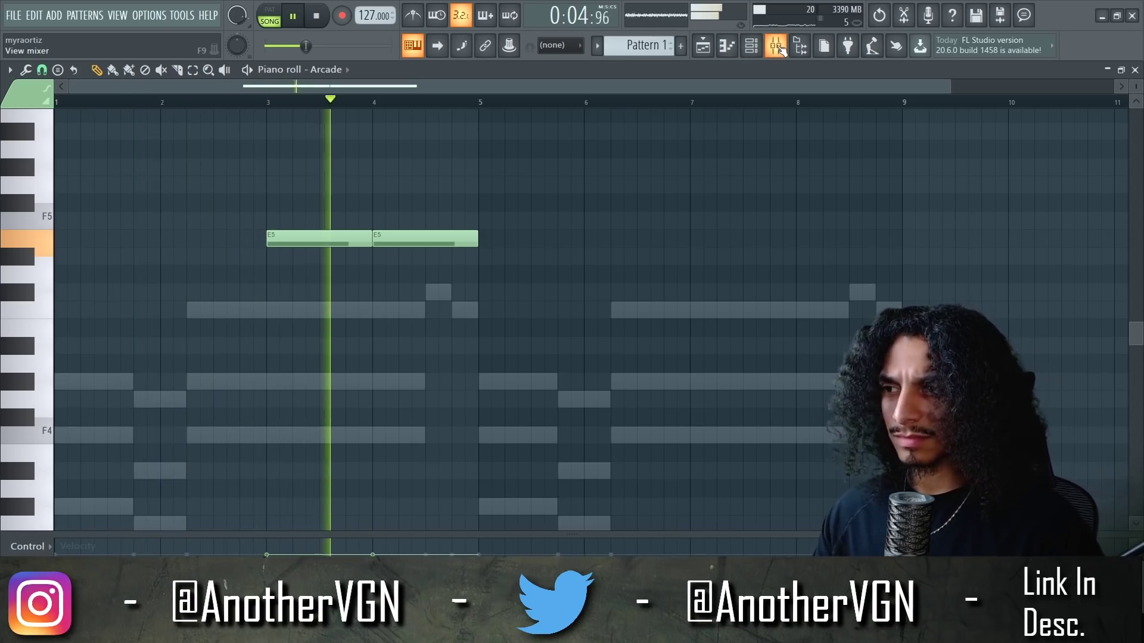
key(space)
Step: Add Gross Beat to mixer track Insert 1 and load its Pitch shifter preset
key(F9)
click(988, 248)
click(834, 150)
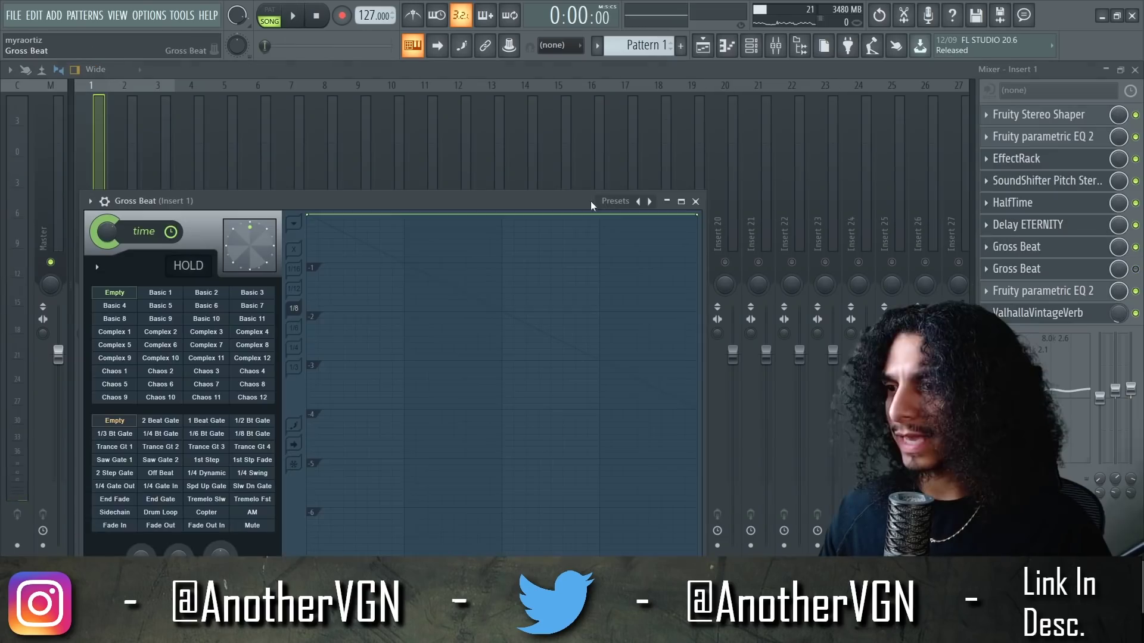
click(613, 202)
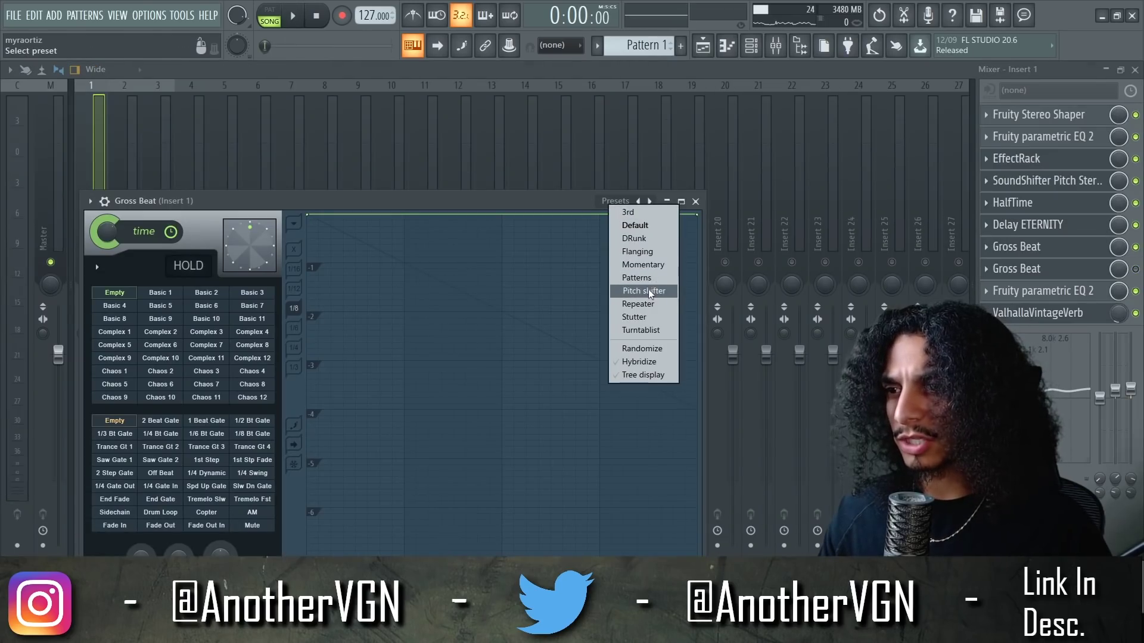
click(649, 290)
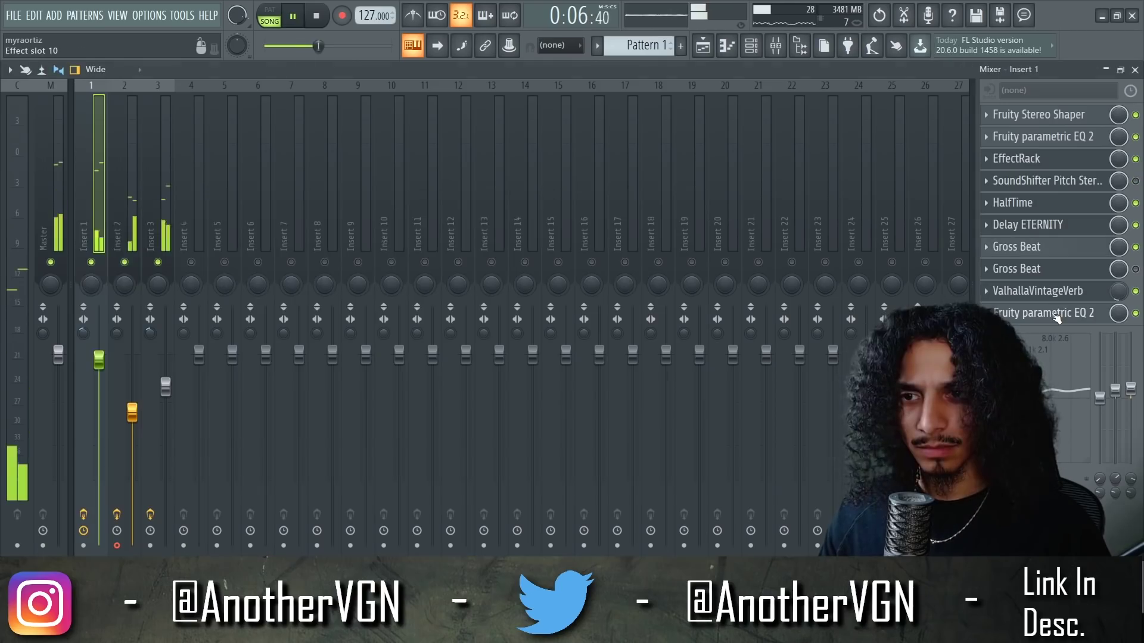
Step: Inspect the Fruity parametric EQ 2 in Insert 1's slot 10 and bring up the channel rack
click(1043, 313)
click(491, 144)
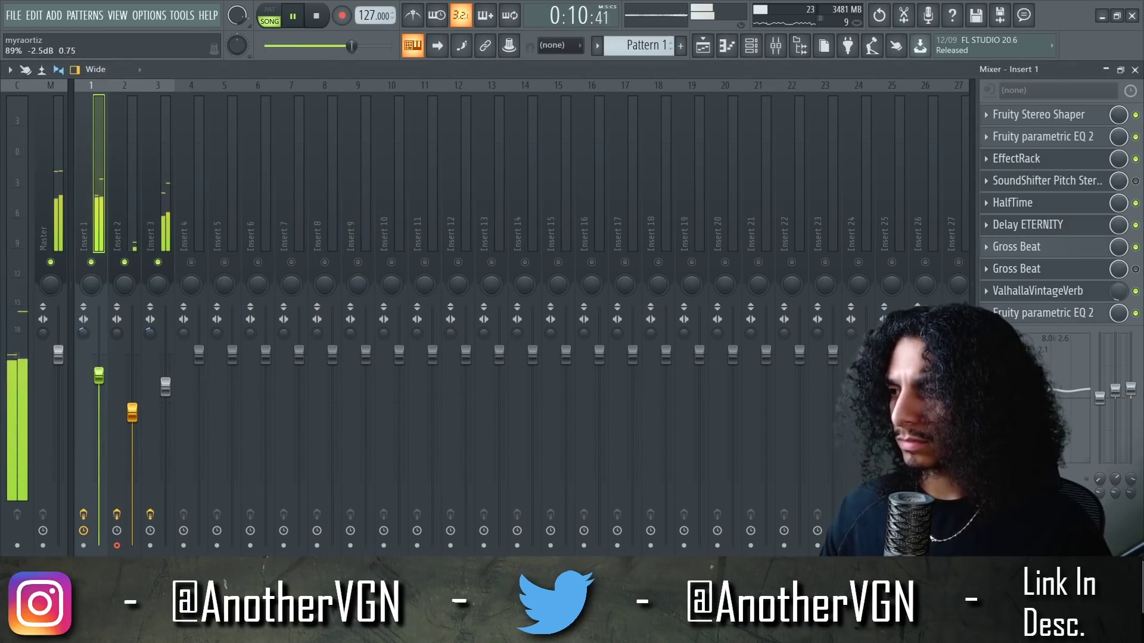
click(751, 46)
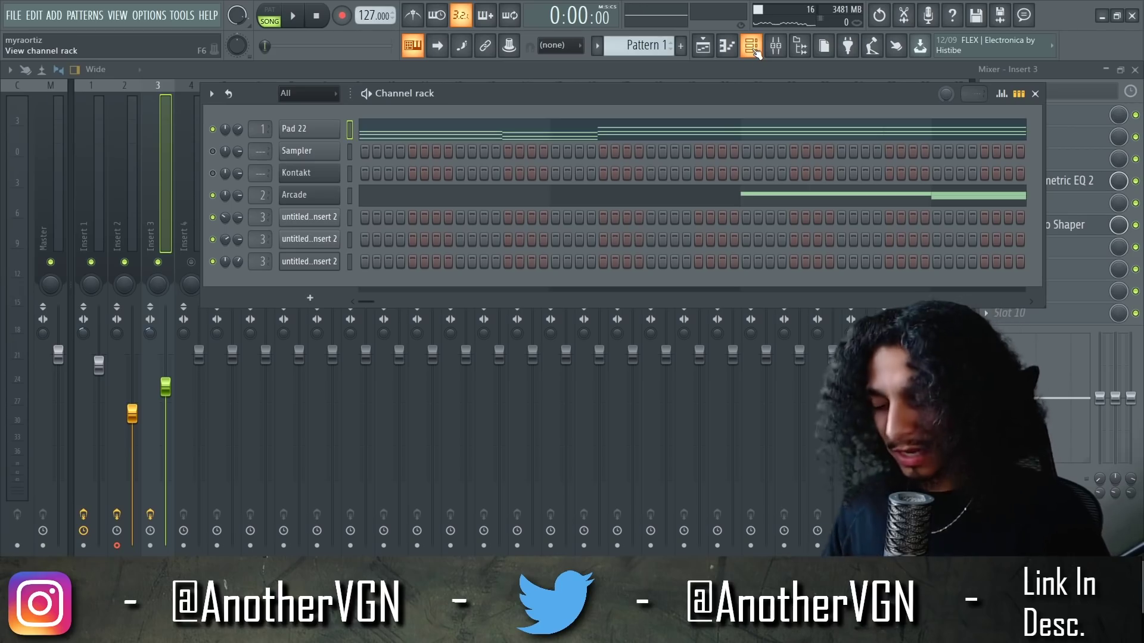
Step: Place a one-beat F4 note at the start of bar 1 in the Xpand!2 part and play it back
key(space)
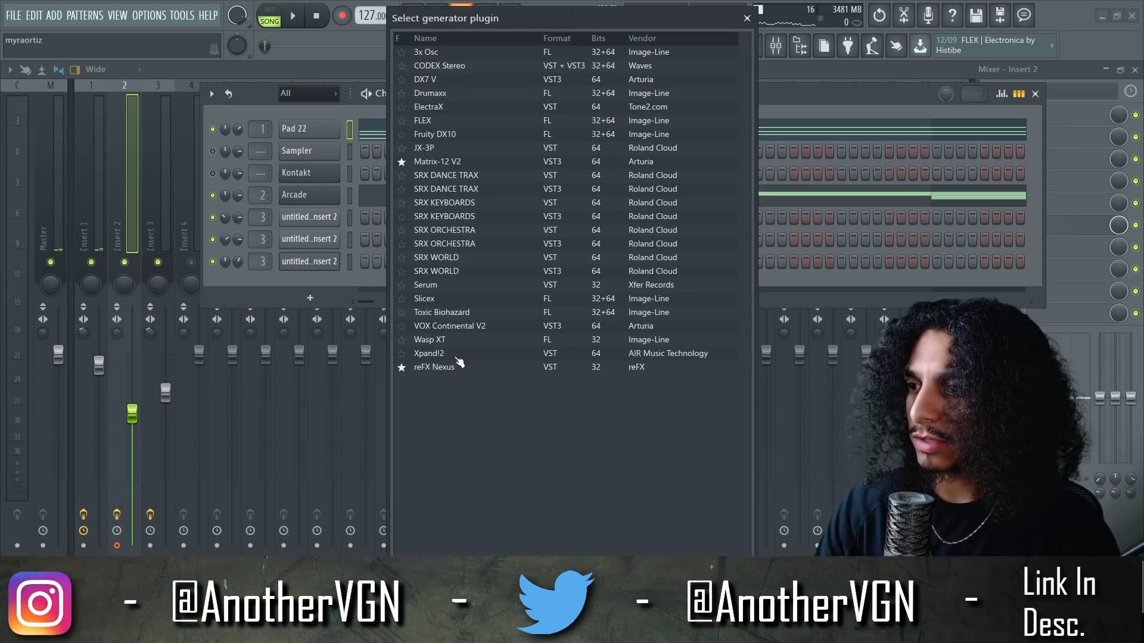
double_click(455, 354)
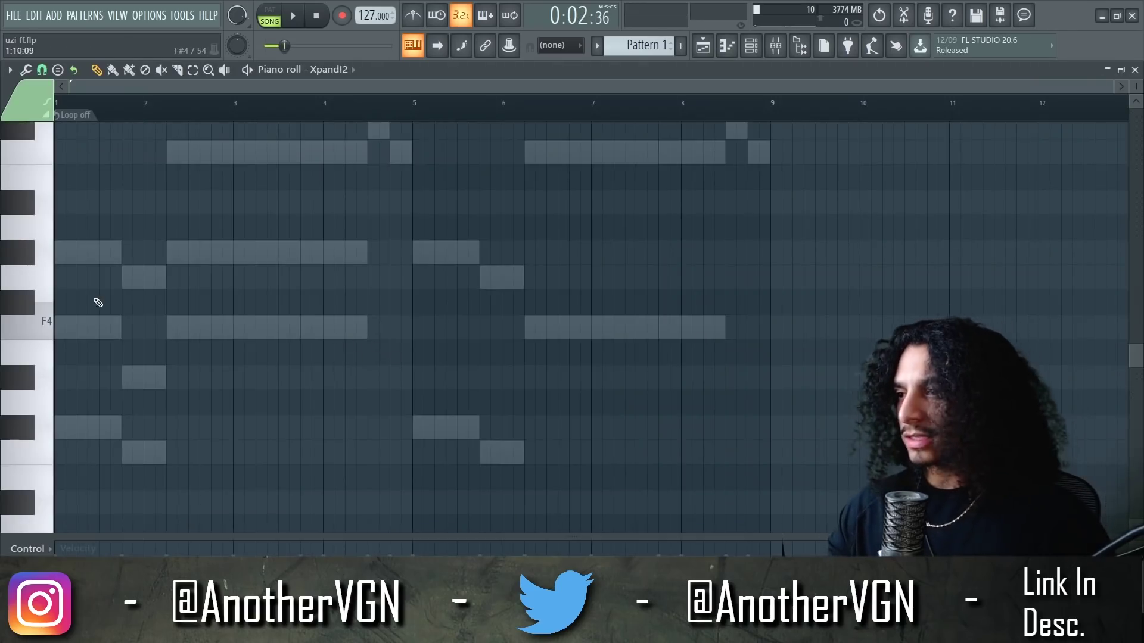
drag(89, 325, 70, 326)
key(space)
key(space)
click(77, 103)
key(space)
key(space)
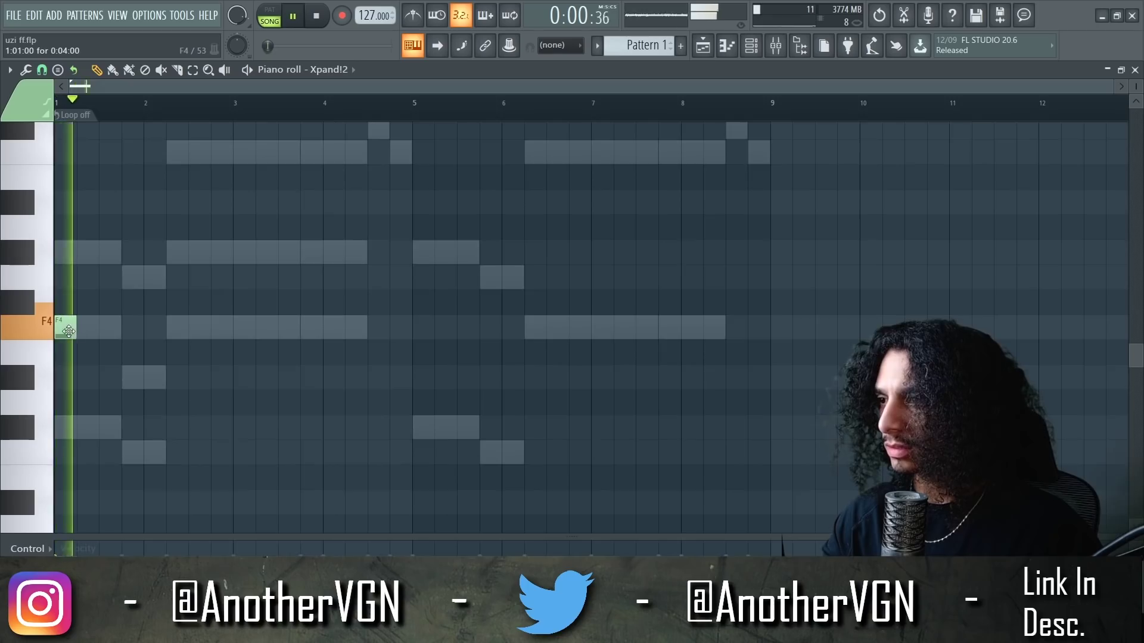
Step: Add a one-beat G4 note on beat 2 of bar 1 and play the melody back
scroll(83, 301, up, 3)
click(84, 274)
key(space)
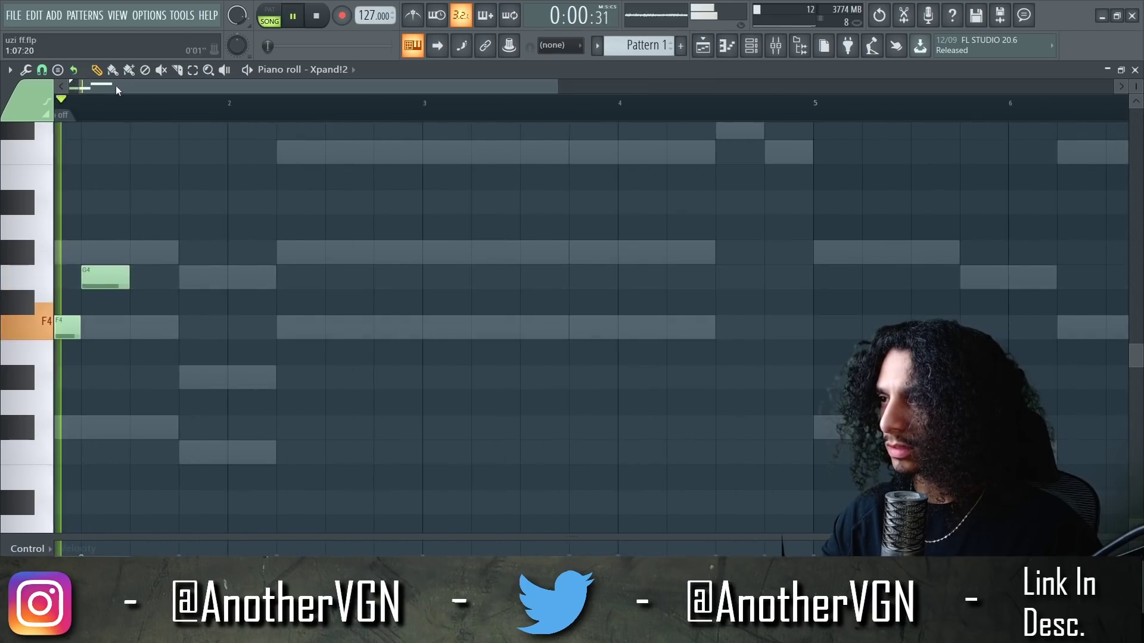
drag(116, 88, 101, 90)
key(space)
mouse_move(121, 272)
mouse_down()
mouse_move(120, 241)
mouse_move(122, 287)
mouse_up()
key(space)
Step: Complete bar 1 with C5 on beat 3 and F4 on beat 4, and raise the beat 2 note to G#4
click(161, 202)
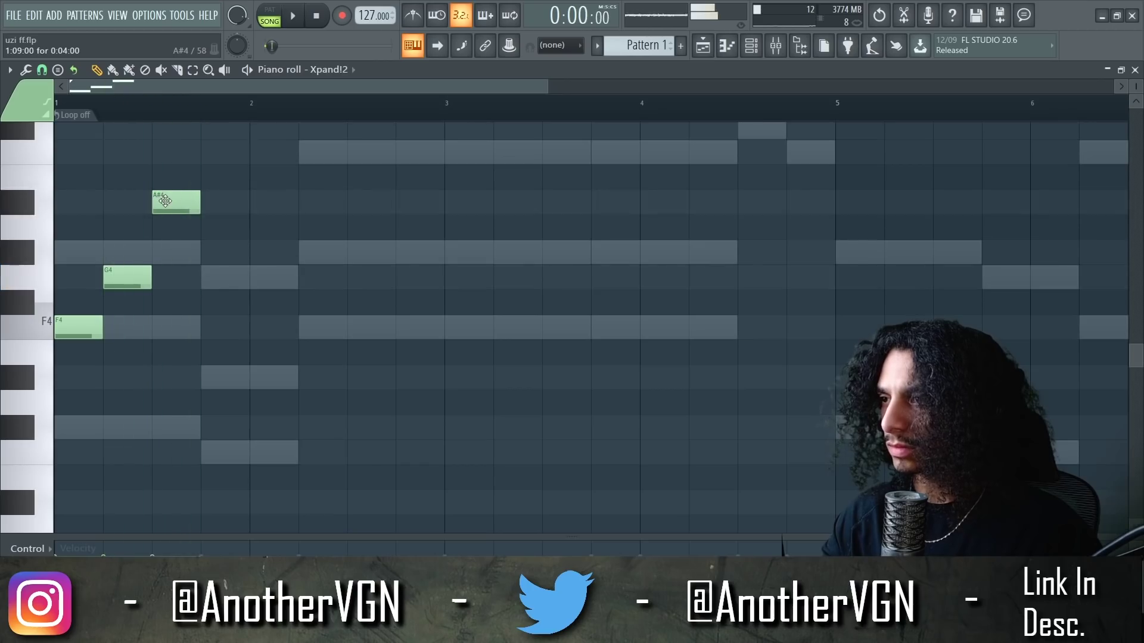
key(space)
drag(165, 201, 166, 142)
key(space)
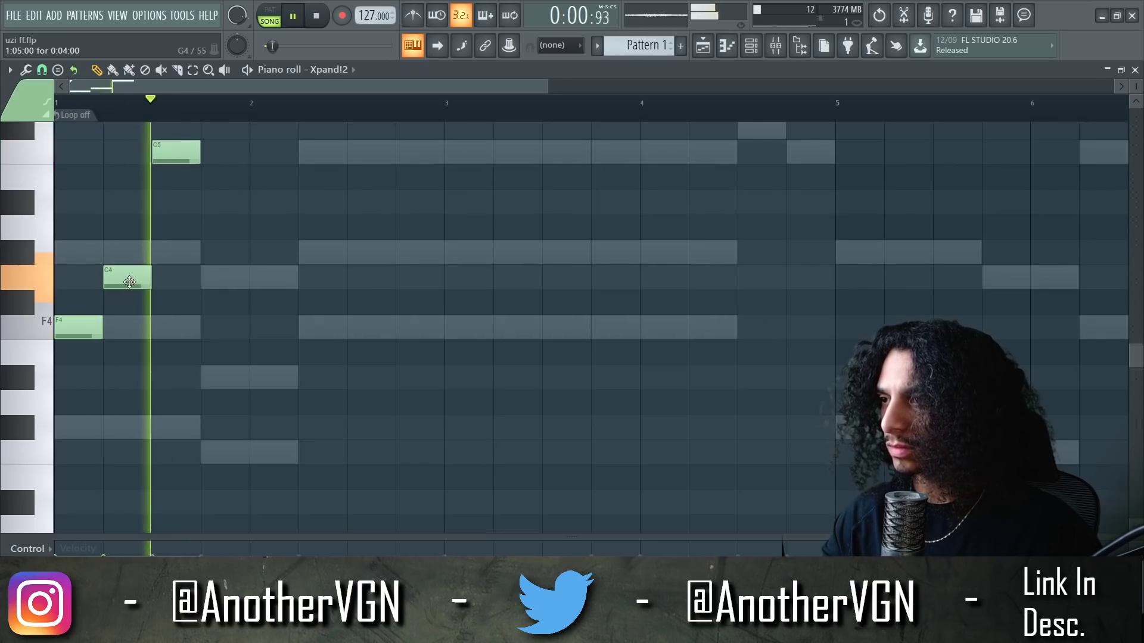
key(space)
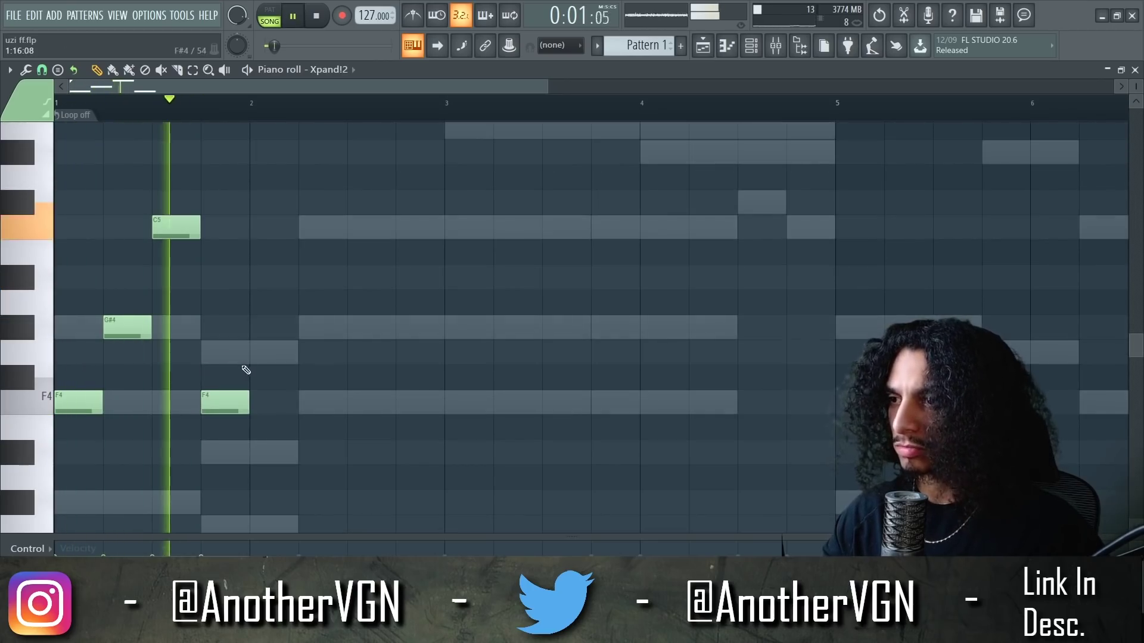
Step: Fill bar 2 with the one-beat notes G#4, G4, F4 and G#4, and play them back
click(265, 328)
click(318, 353)
click(361, 403)
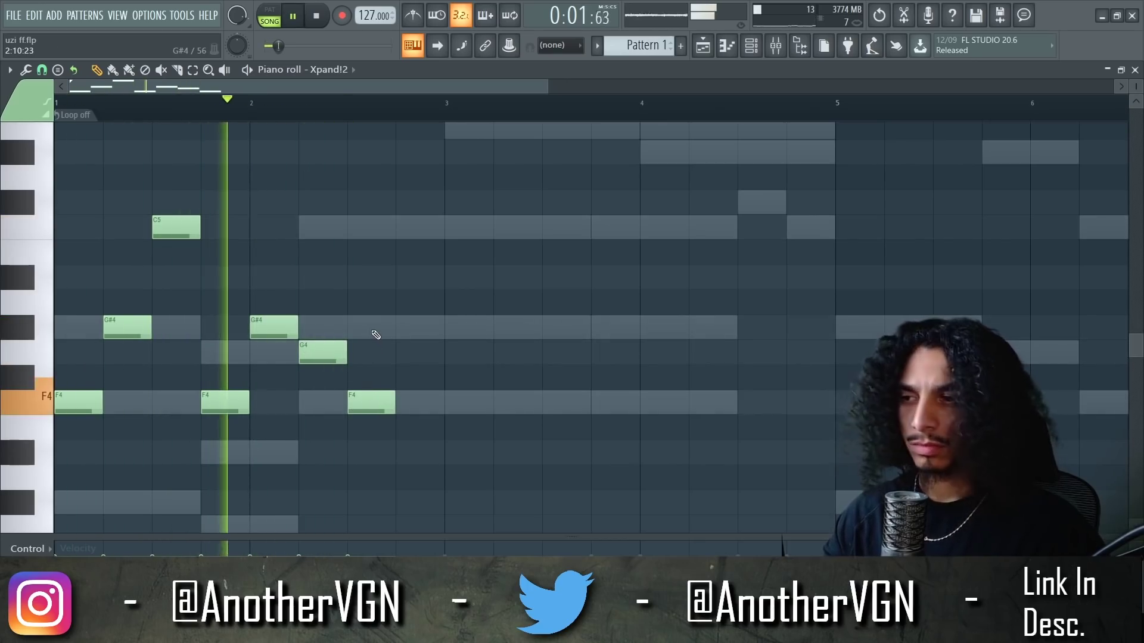
drag(400, 280, 405, 336)
key(space)
key(space)
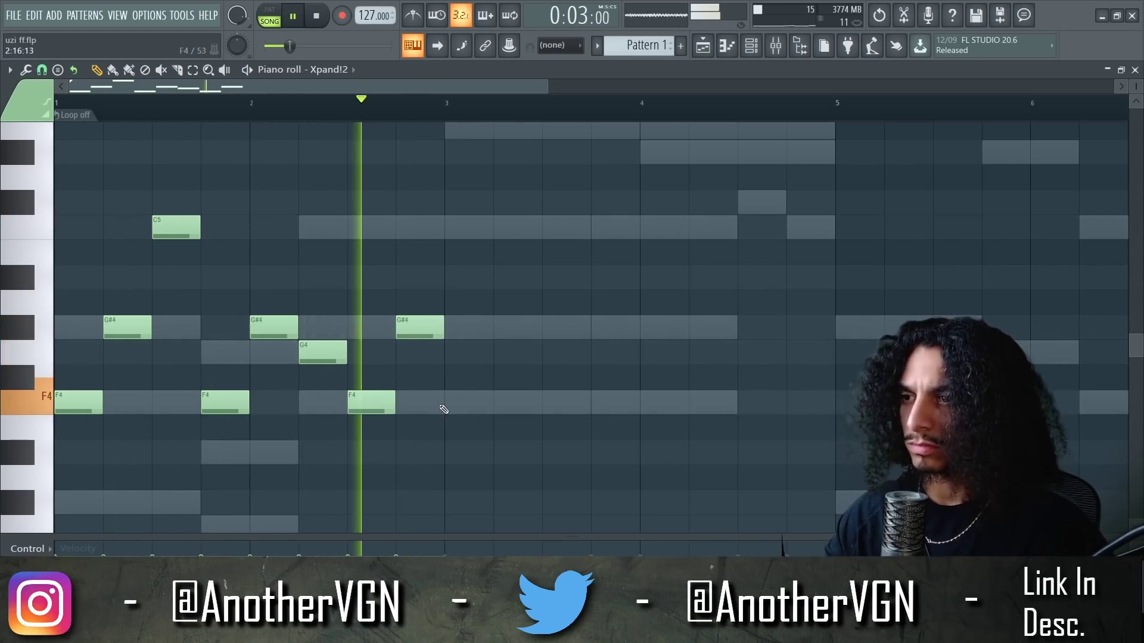
key(space)
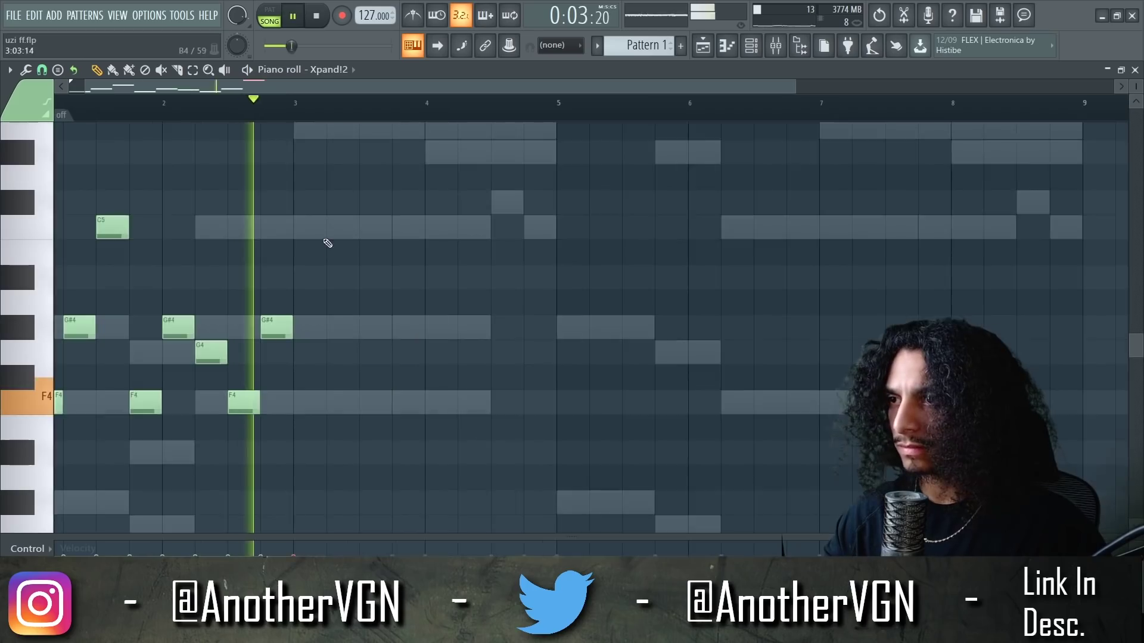
Step: Add the one-beat notes F5, D#5, C5 and D#5 to bar 3 and play the melody
scroll(327, 239, up, 3)
click(306, 177)
click(337, 229)
key(space)
right_click(342, 234)
key(space)
click(342, 232)
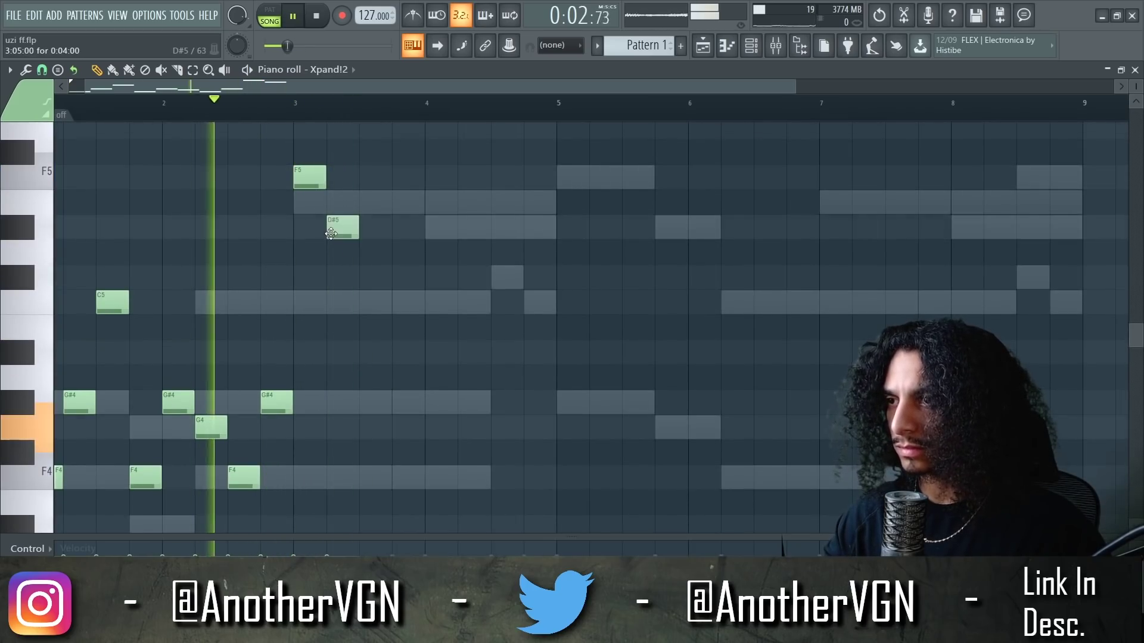
click(375, 301)
key(space)
Step: Try F5, and alternatively C#5 followed by C5, as the opening of bar 4
key(space)
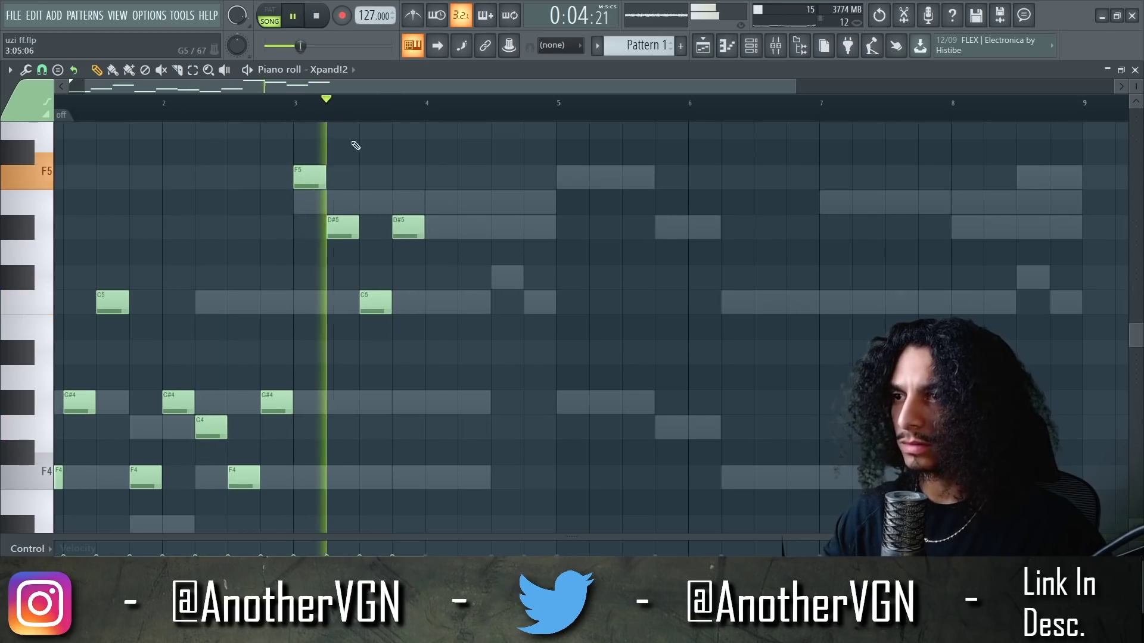
click(441, 178)
key(space)
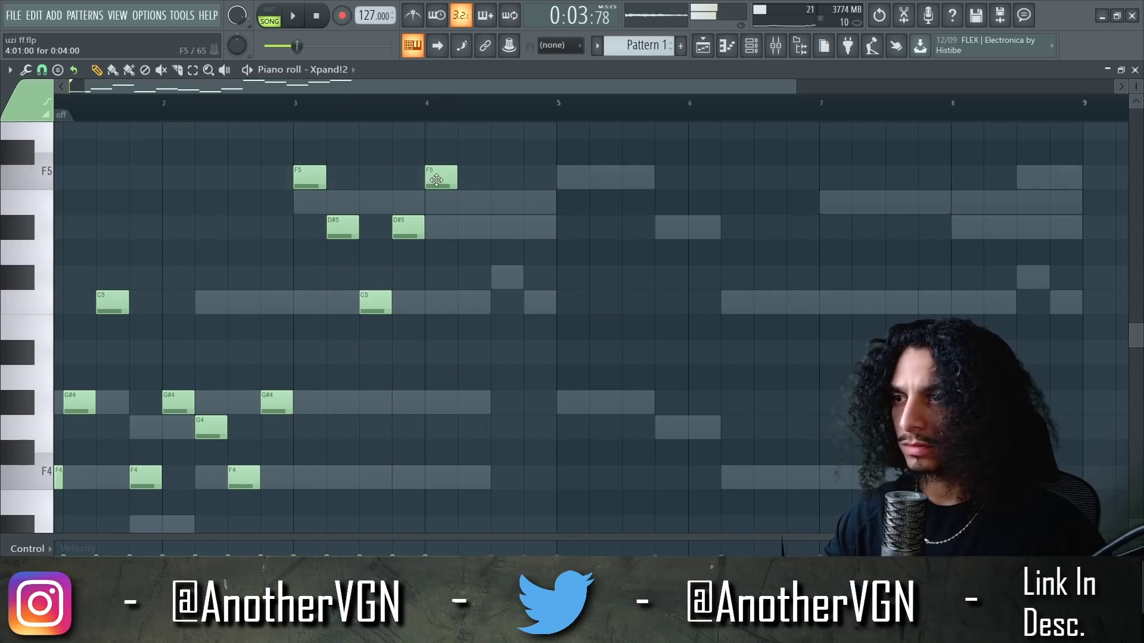
key(space)
right_click(441, 179)
scroll(443, 279, up, 2)
click(443, 281)
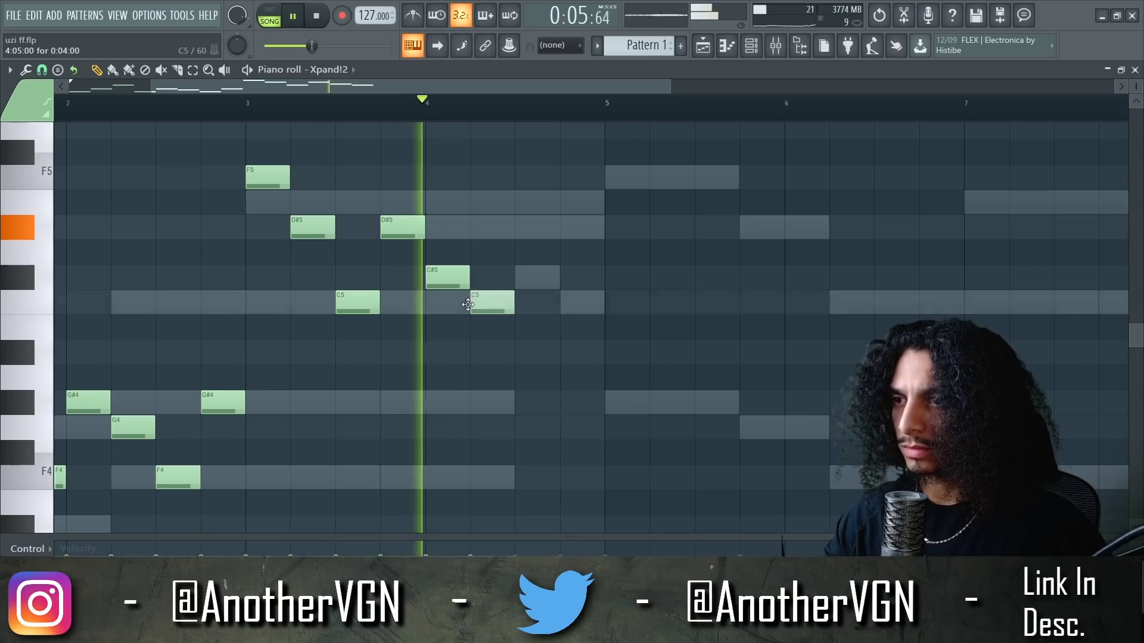
click(499, 307)
key(space)
Step: Fill bar 4 with the one-beat notes G#5, G5, F5 and G5, and play the melody
key(space)
right_click(499, 307)
right_click(458, 280)
scroll(488, 295, up, 1)
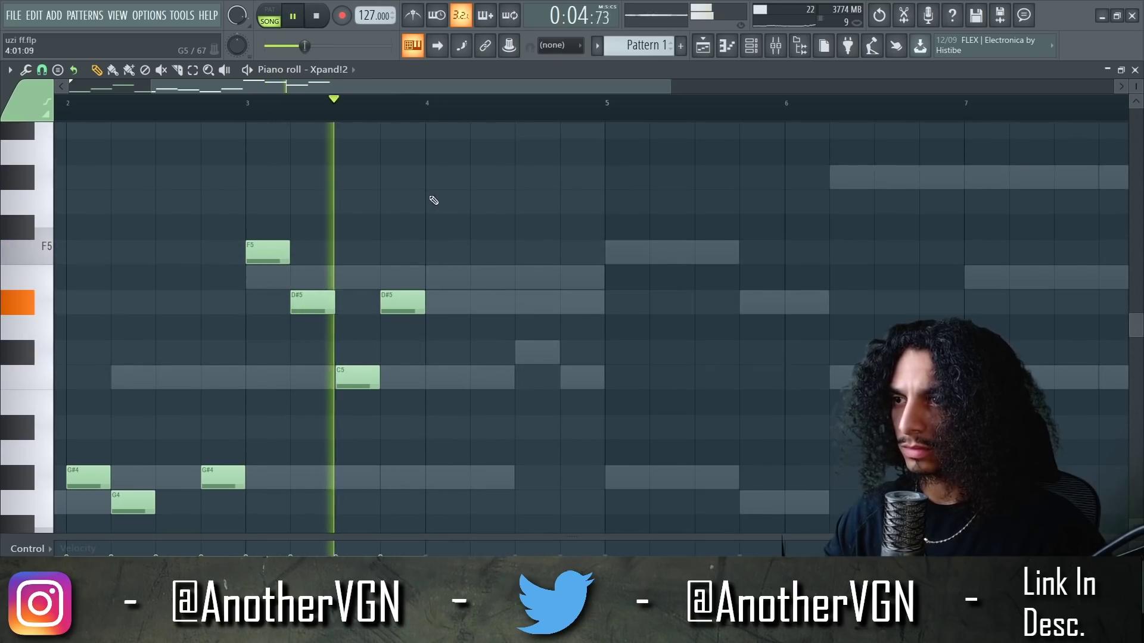
click(442, 184)
click(474, 203)
key(space)
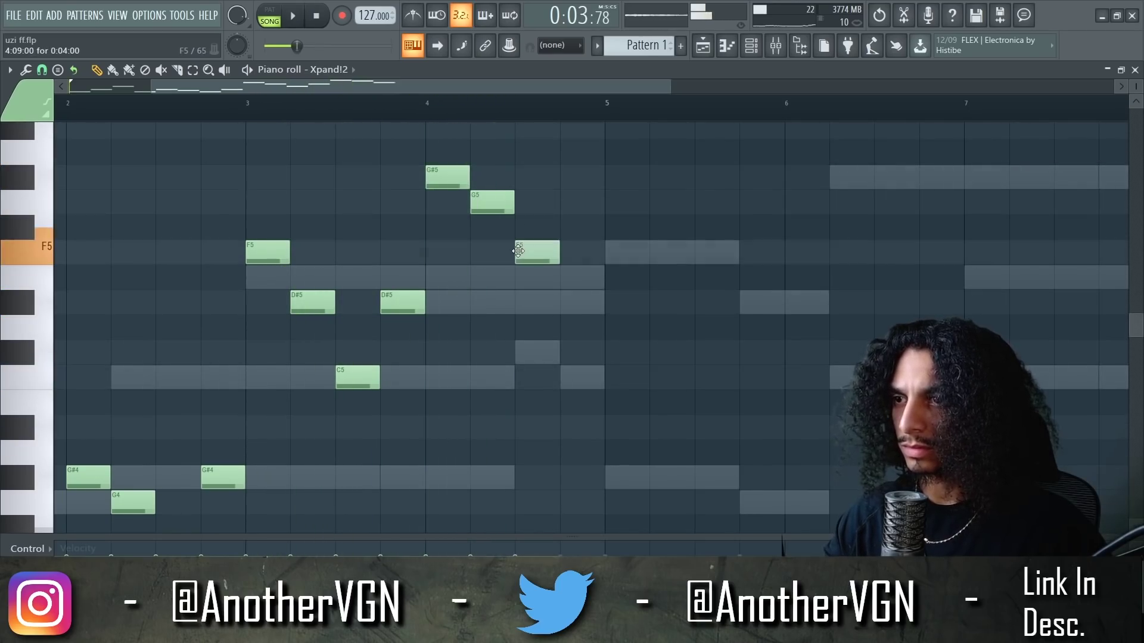
click(564, 204)
key(space)
scroll(439, 226, down, 1)
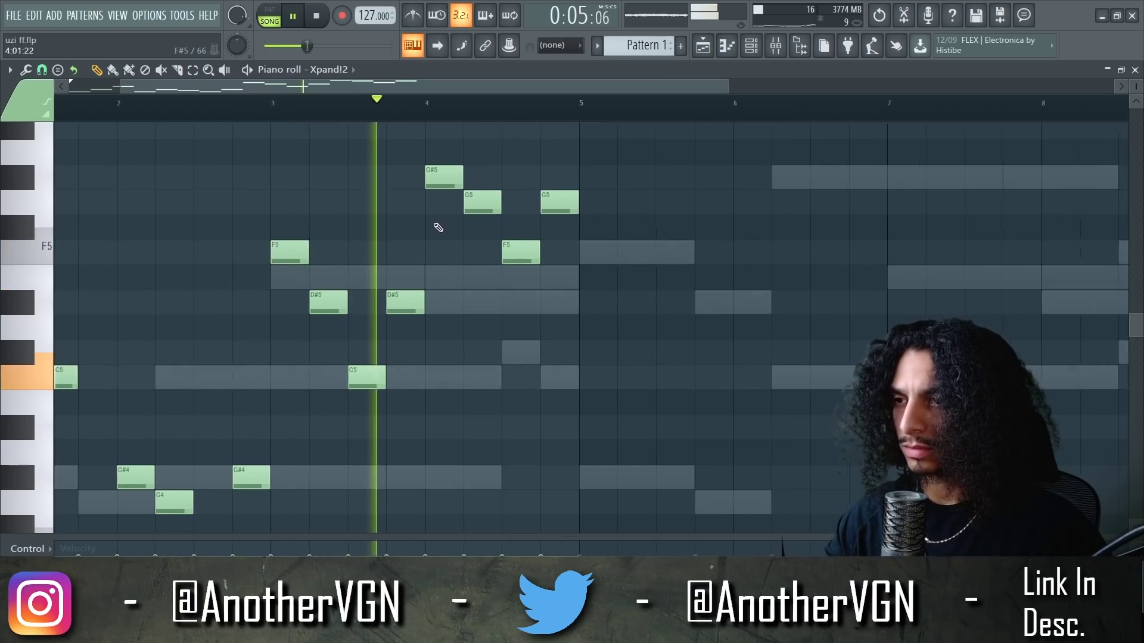
scroll(439, 226, down, 1)
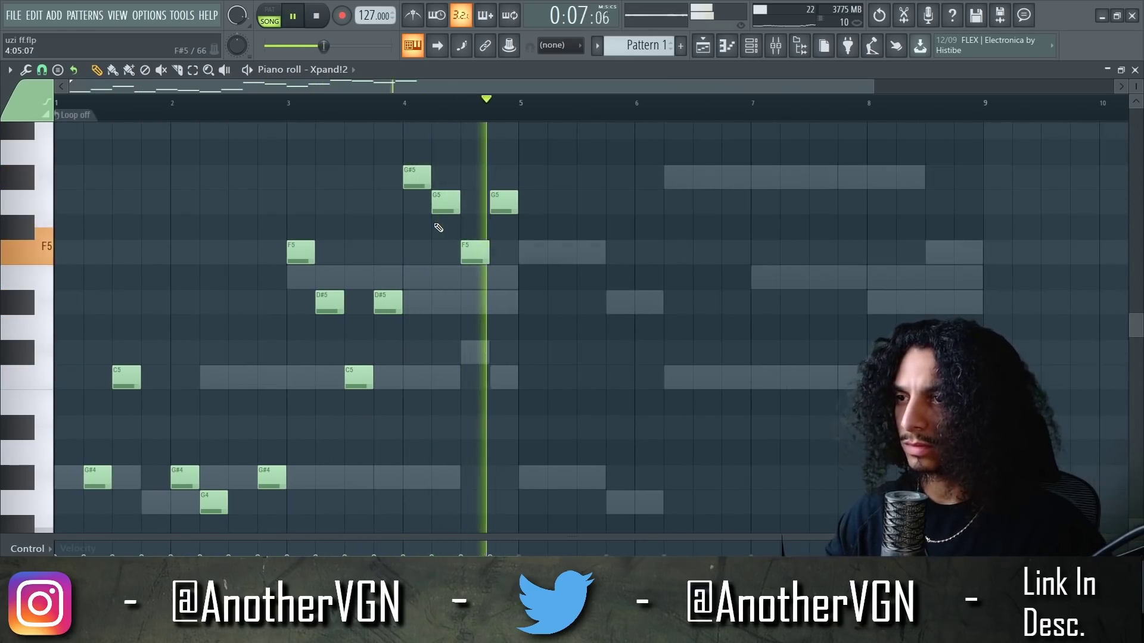
Step: Duplicate the four-bar Xpand!2 melody into bars 5 to 8 and raise the copy by one octave
key(space)
scroll(503, 390, down, 1)
key(ctrl+a)
scroll(434, 223, up, 3)
key(ctrl+b)
scroll(619, 224, down, 3)
key(ctrl+Up)
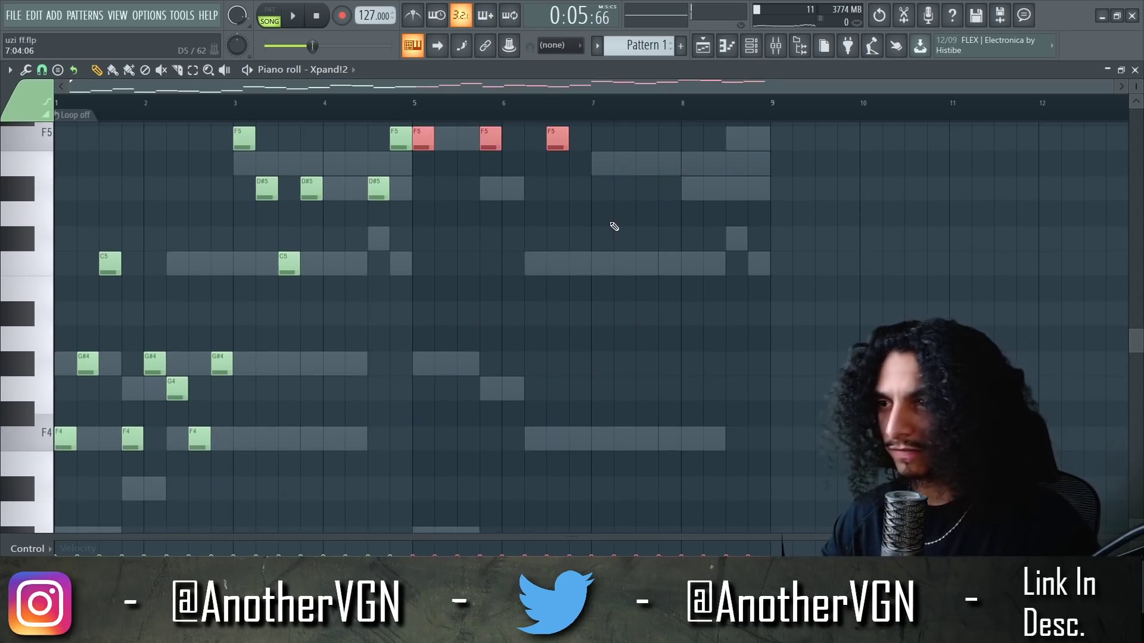
scroll(615, 225, up, 3)
scroll(614, 225, down, 2)
ctrl+click(614, 227)
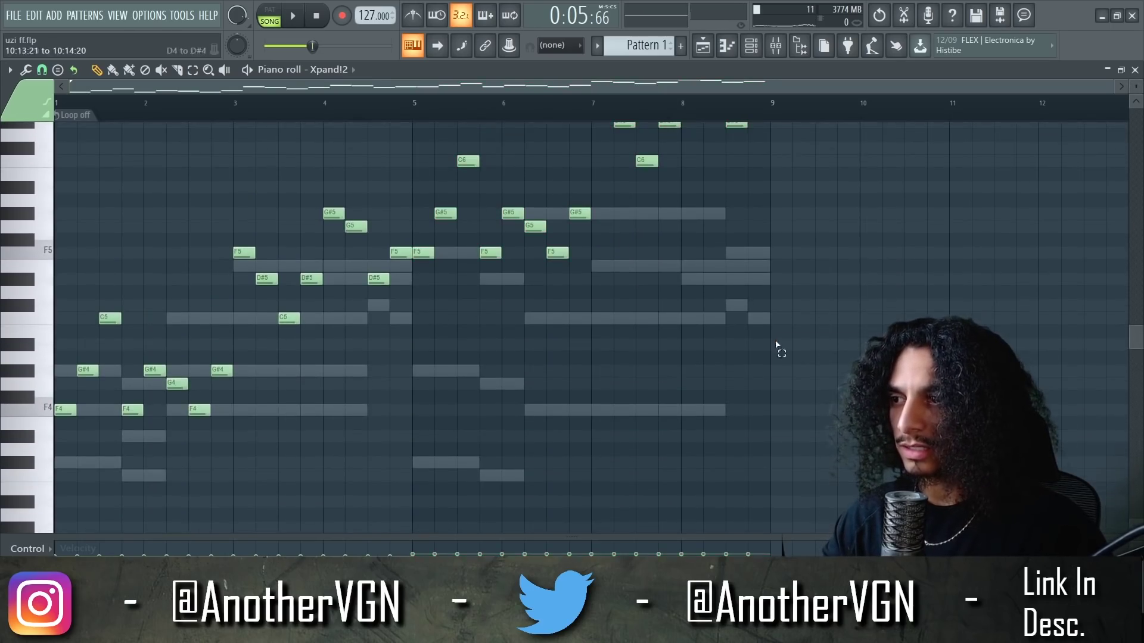
key(ctrl+a)
scroll(596, 209, up, 5)
scroll(584, 176, up, 5)
Step: Play the arrangement and inspect Insert 4's Fruity parametric EQ 2 and its Gross Beat in slot 5
key(space)
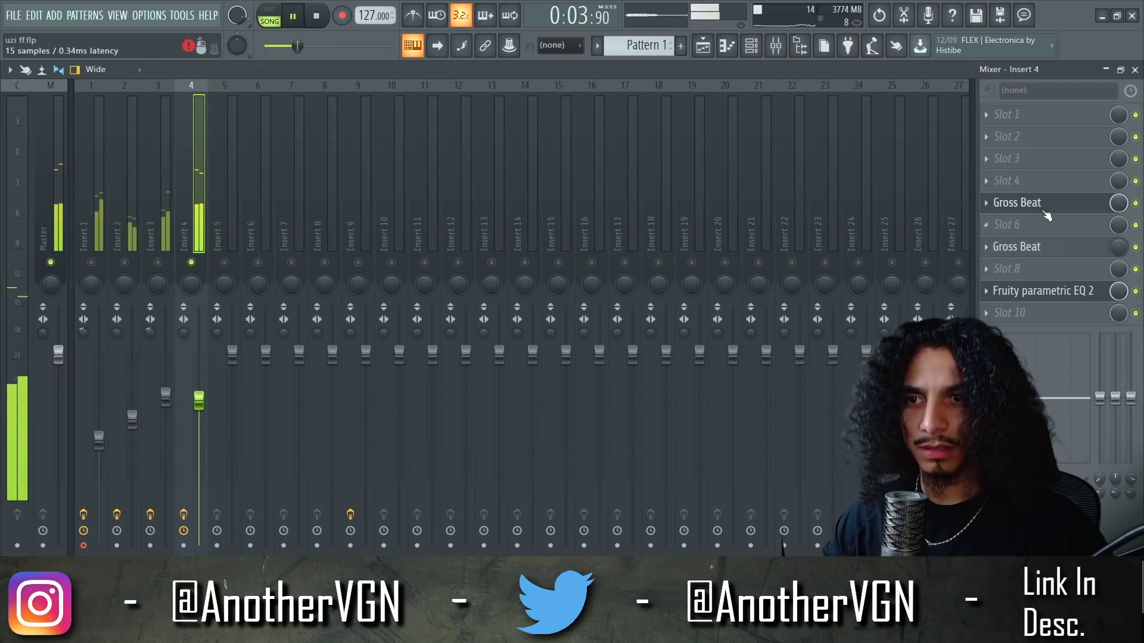
click(1060, 294)
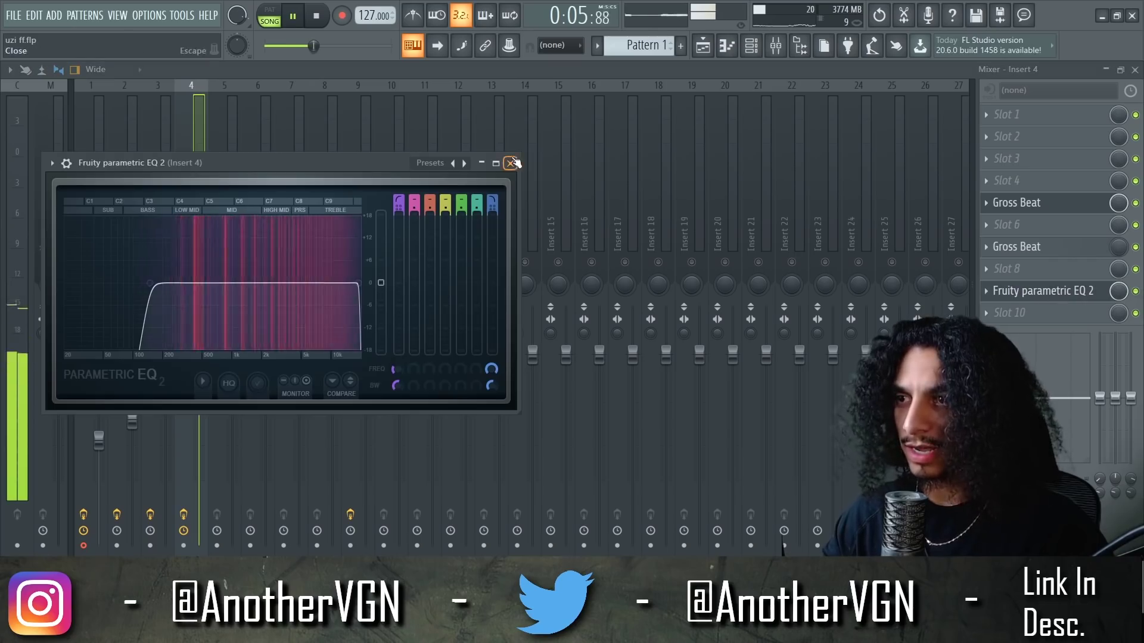
click(1059, 294)
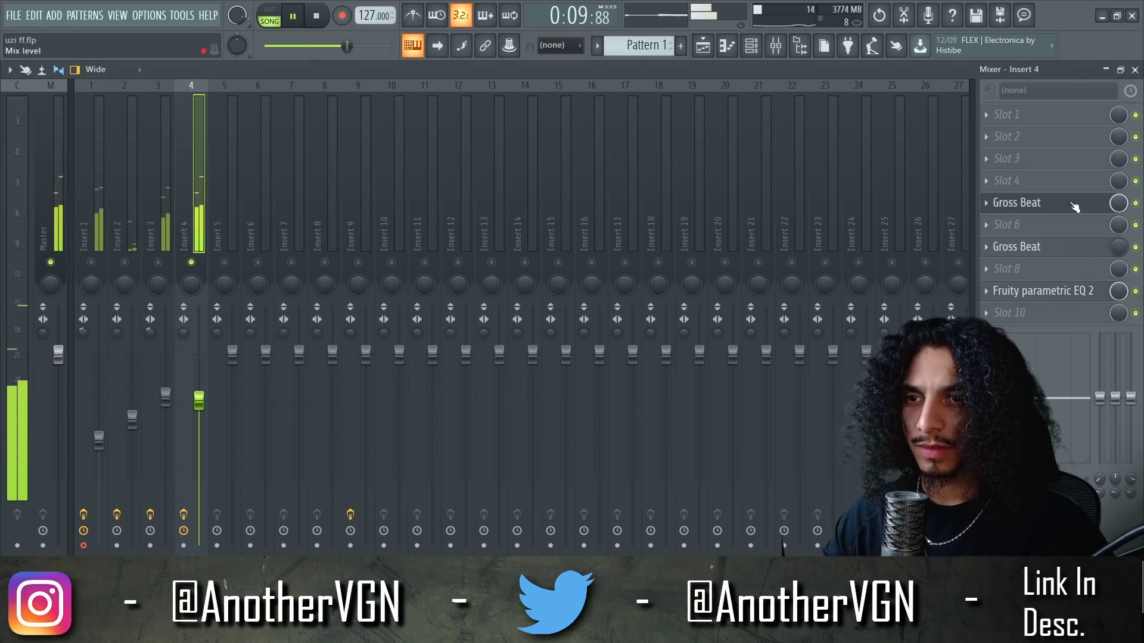
click(1066, 204)
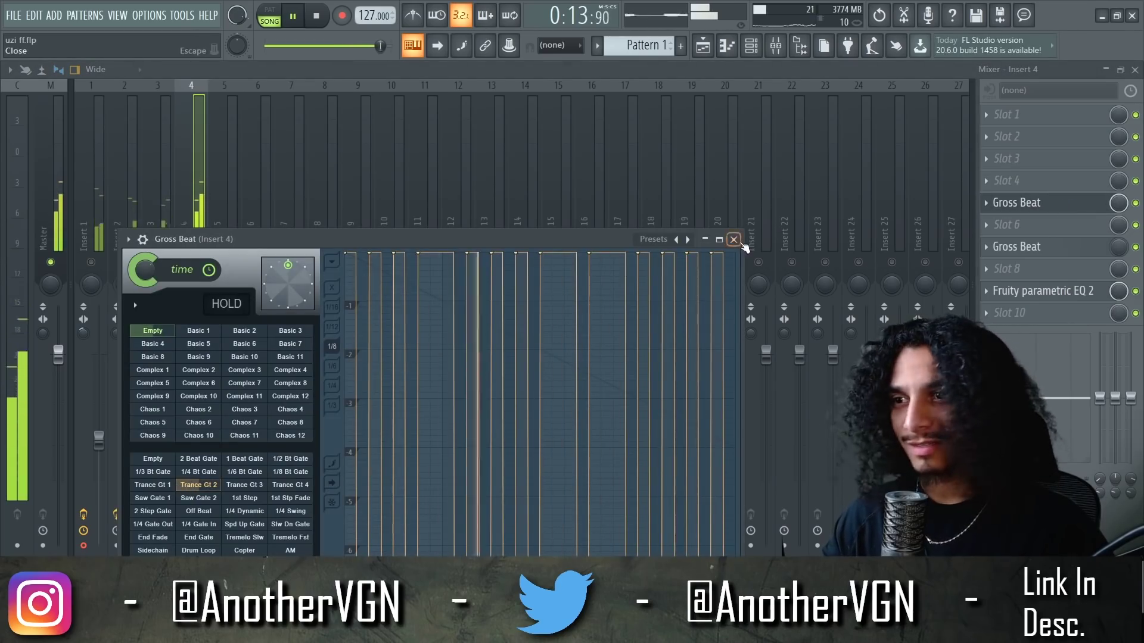
click(734, 239)
Step: Add Synth Bell 3 from the AnotherVGN x Ayare Beats One Shot Kit as a new channel and route it to a separate mixer track
click(751, 46)
key(space)
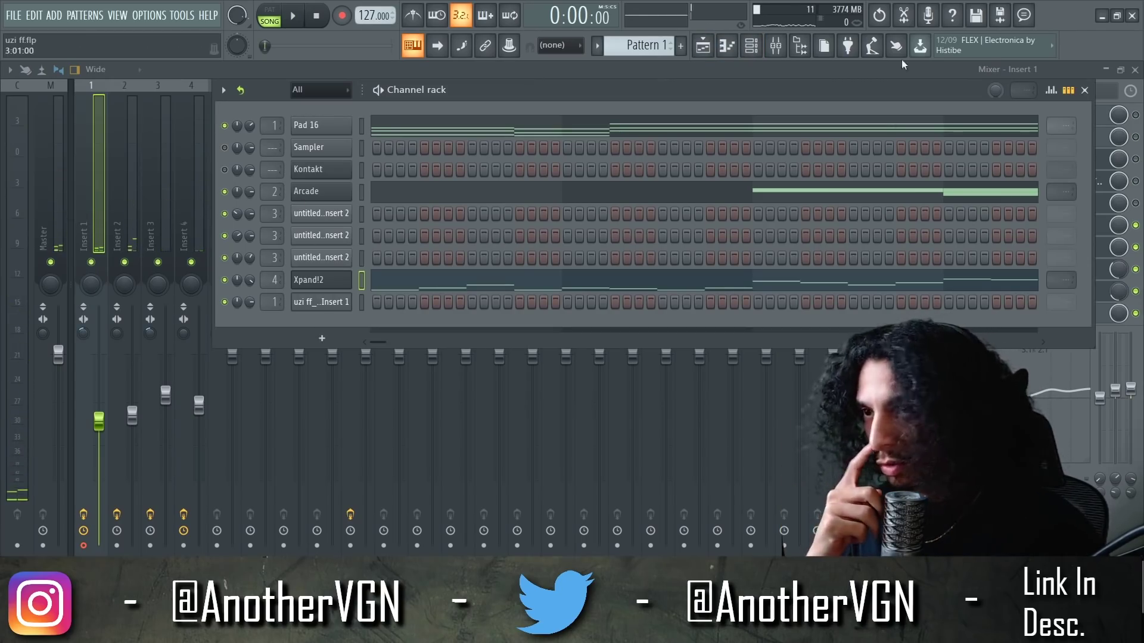
click(802, 44)
click(786, 249)
scroll(795, 321, up, 9)
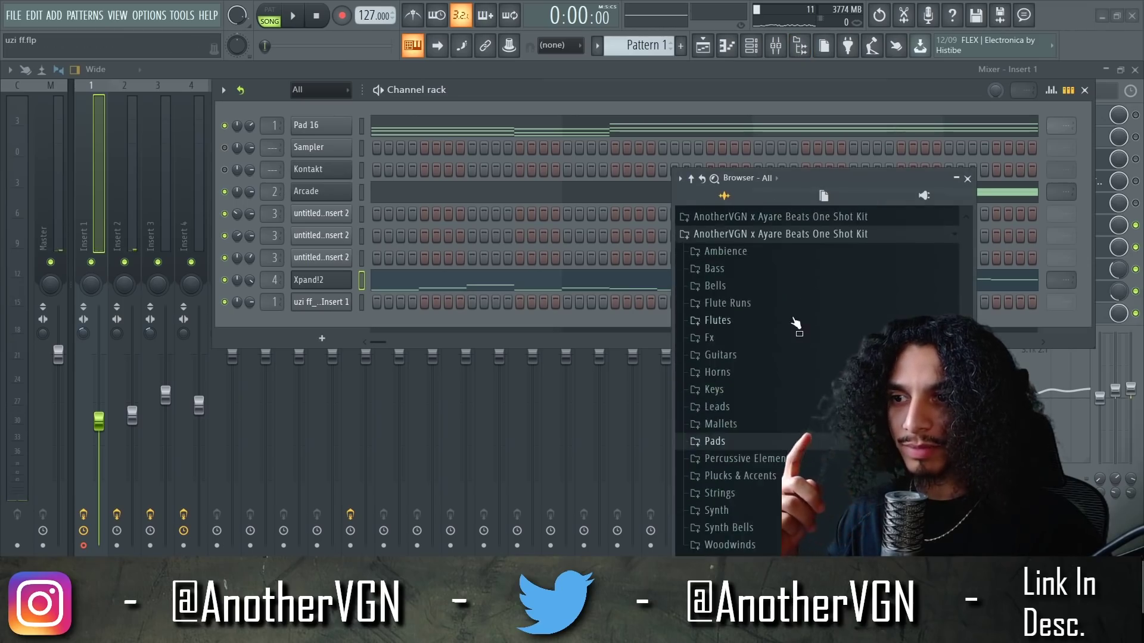
scroll(785, 370, down, 2)
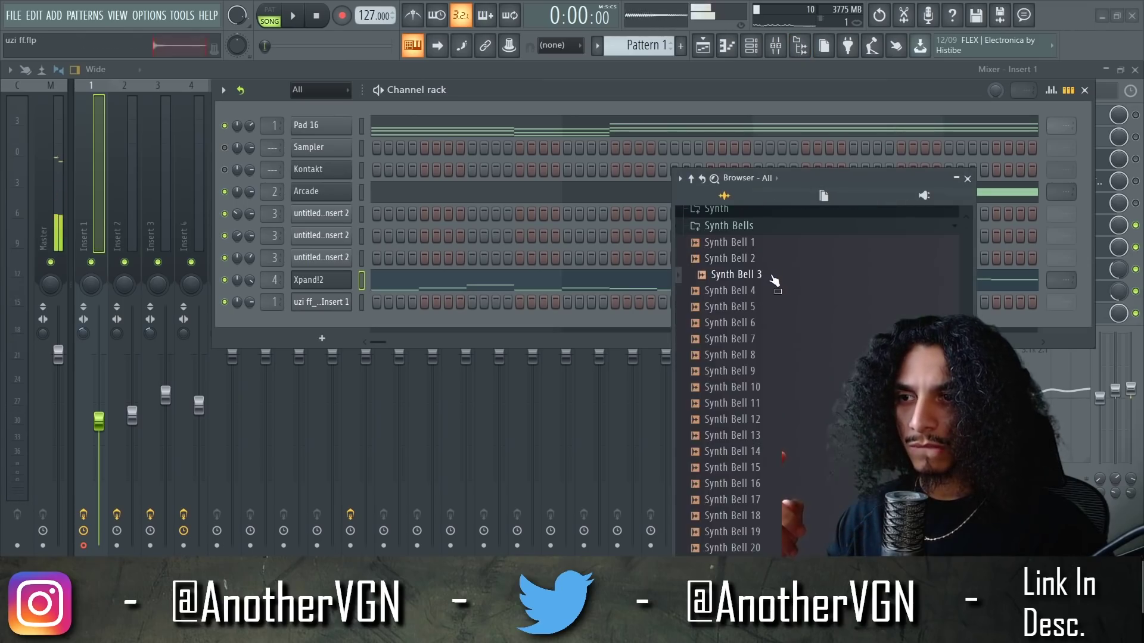
drag(775, 280, 322, 323)
drag(271, 324, 272, 313)
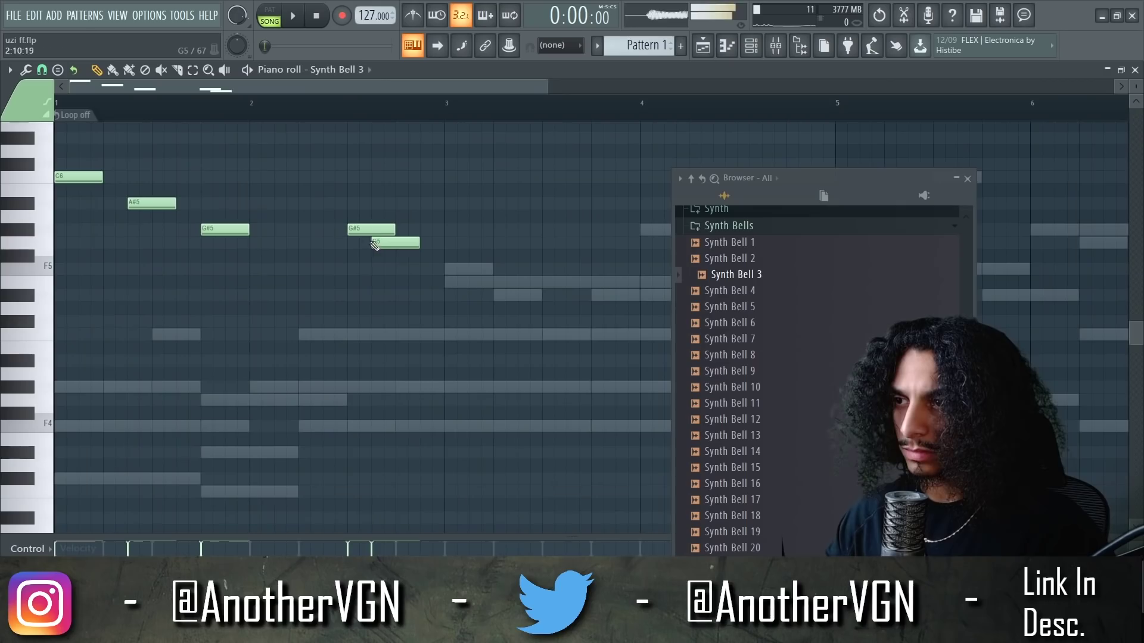
Step: Rework the end of the Synth Bell 3 phrase into one-beat D#6, C#6 and C6 notes starting on beat 3 of bar 2
key(space)
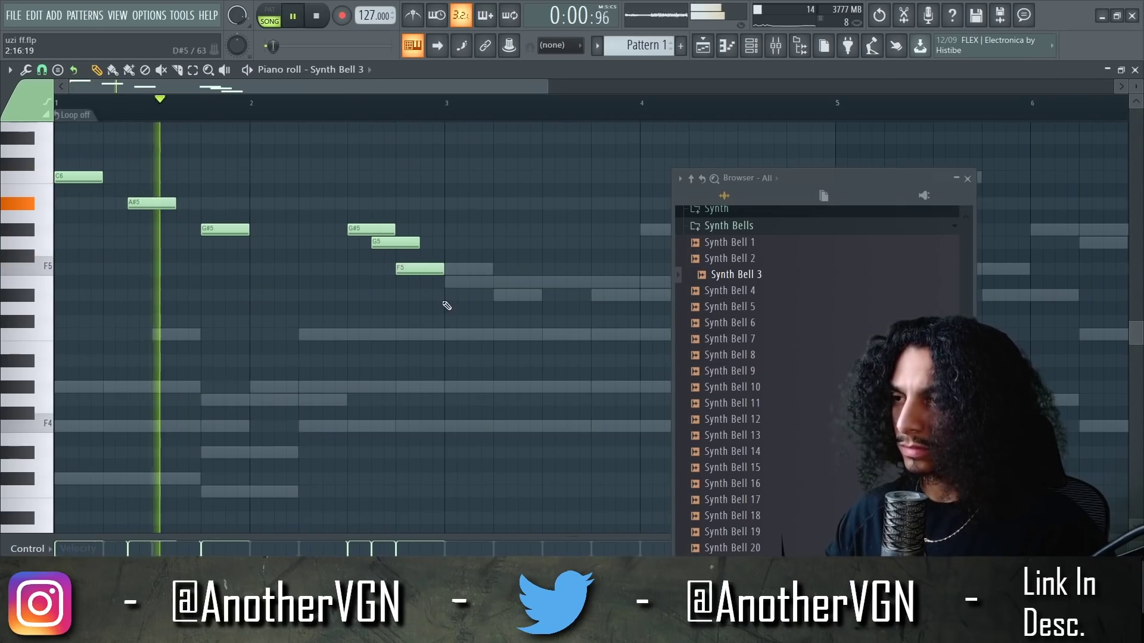
drag(447, 306, 324, 217)
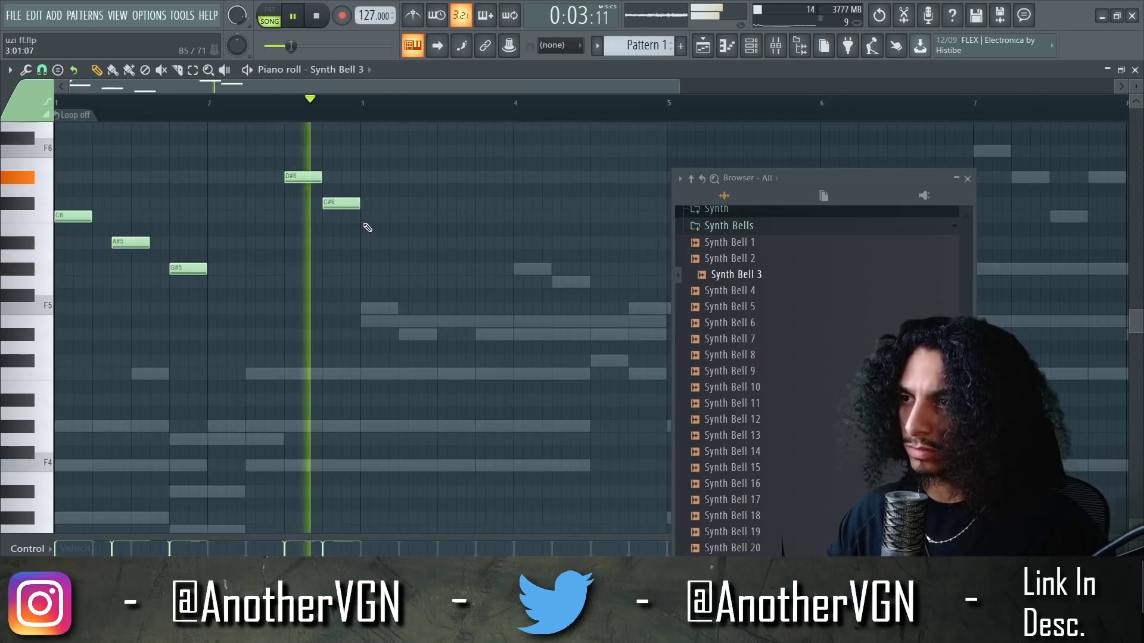
click(367, 216)
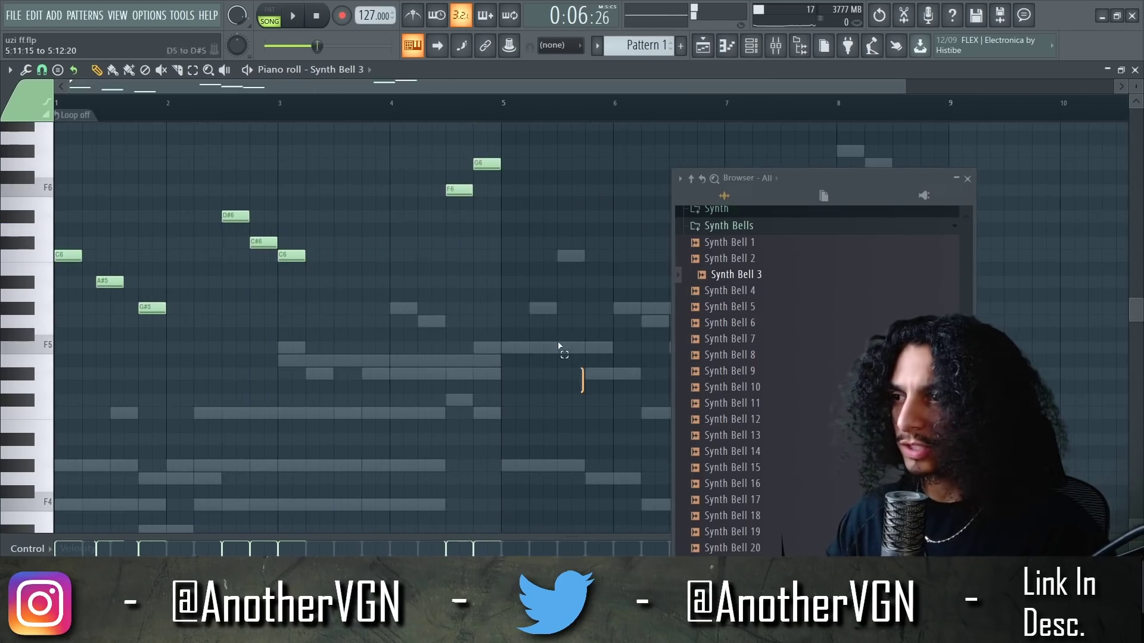
Step: Duplicate the four-bar Synth Bell 3 melody into bars 5 to 8, close the browser and play the result
key(ctrl+a)
key(ctrl+b)
click(969, 182)
key(space)
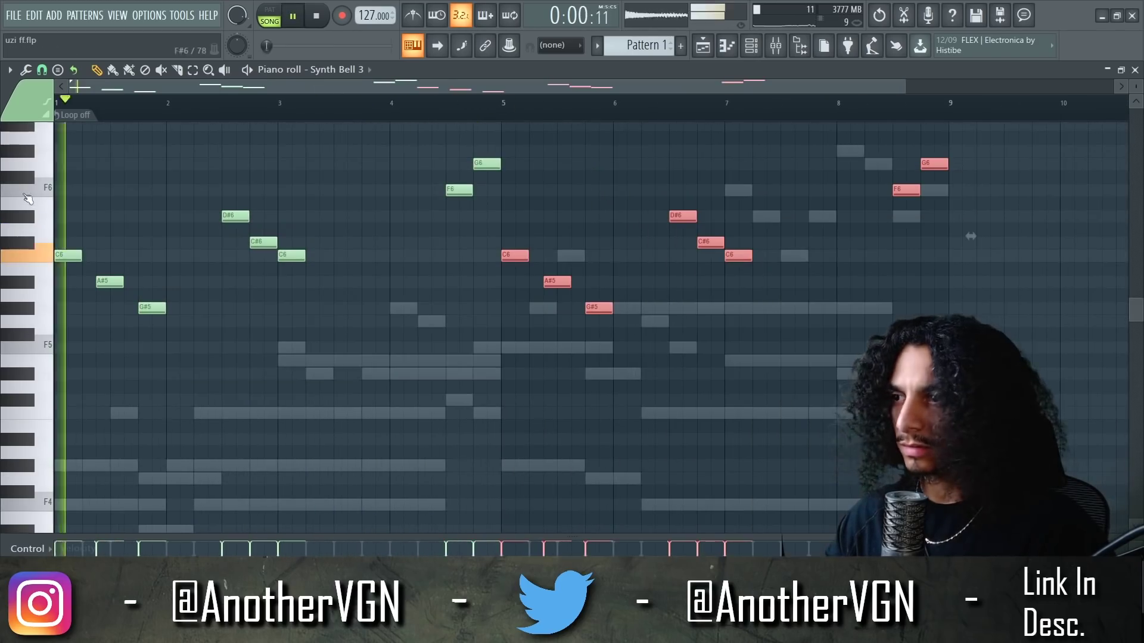
key(ctrl+d)
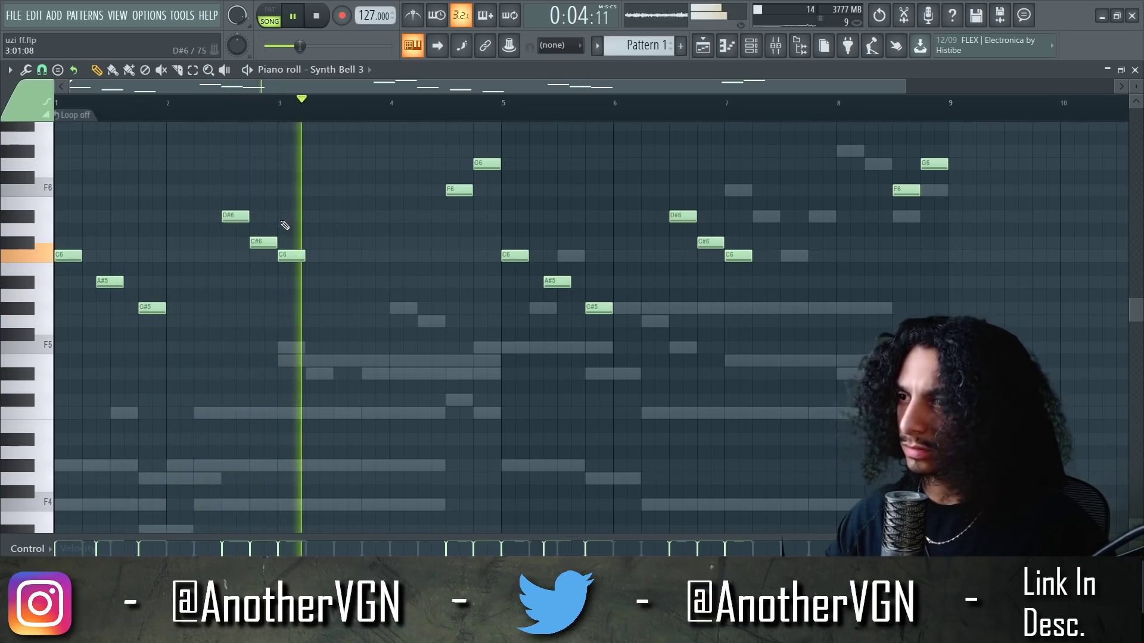
Step: Lower the two bell notes ending bar 4 by one octave, and move the C6 at bar 7 to F6, half a beat earlier
drag(498, 204, 421, 150)
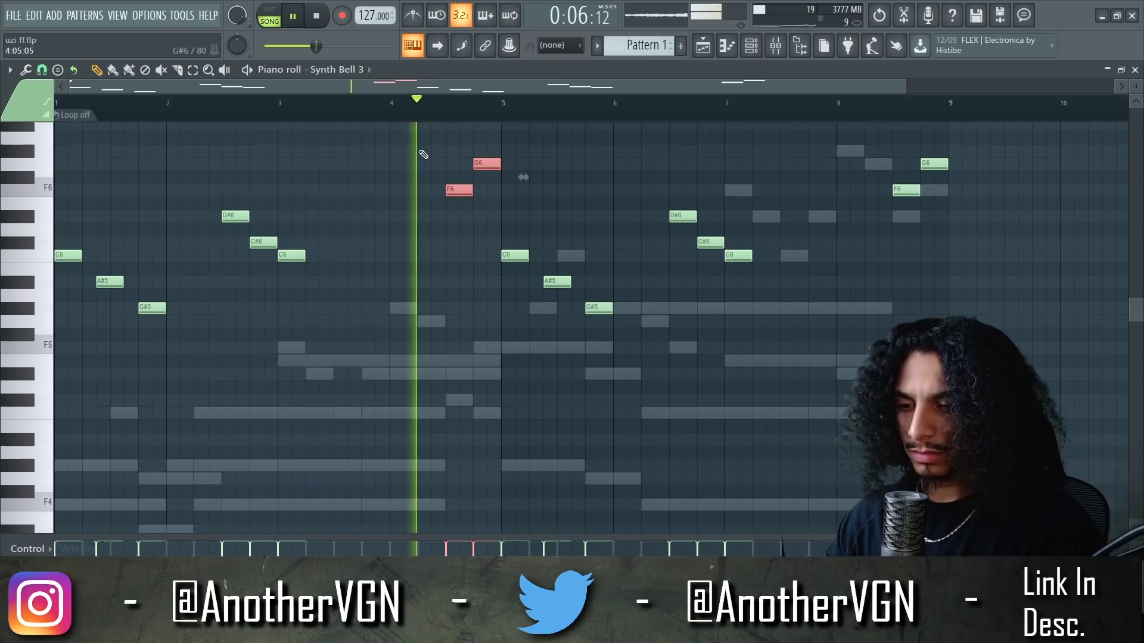
key(ctrl+Down)
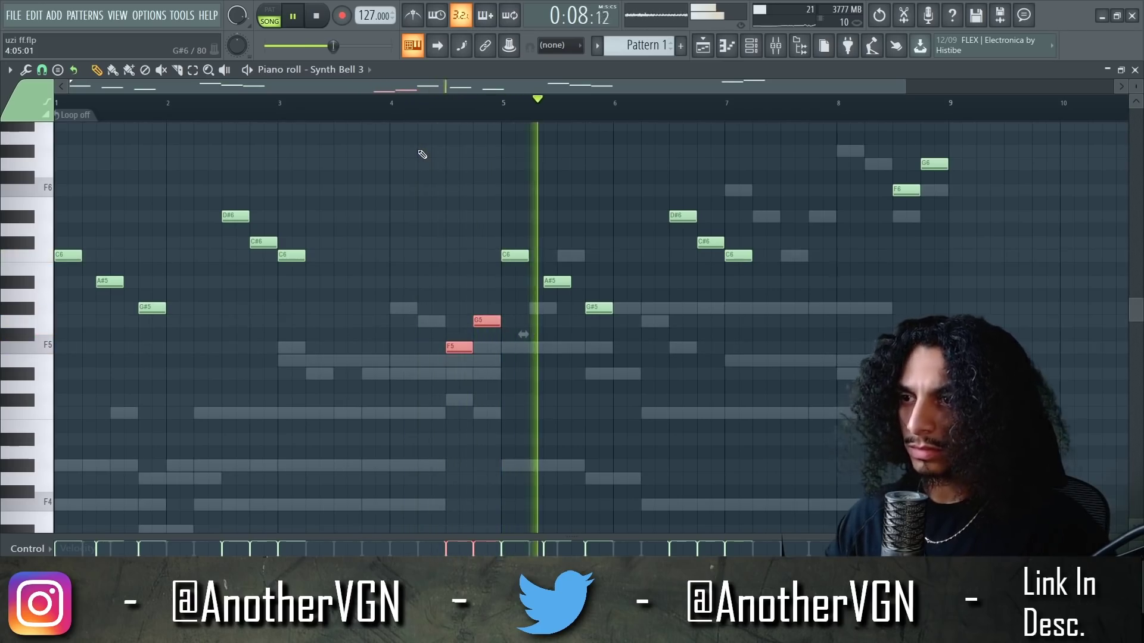
ctrl+click(637, 240)
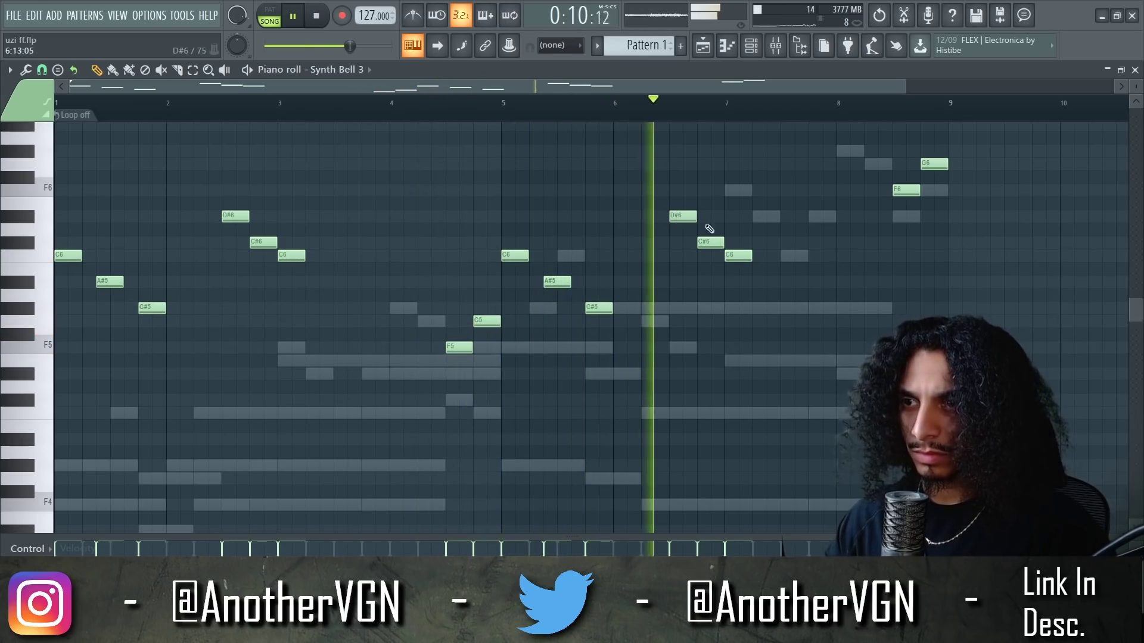
drag(728, 255, 717, 190)
scroll(740, 189, up, 1)
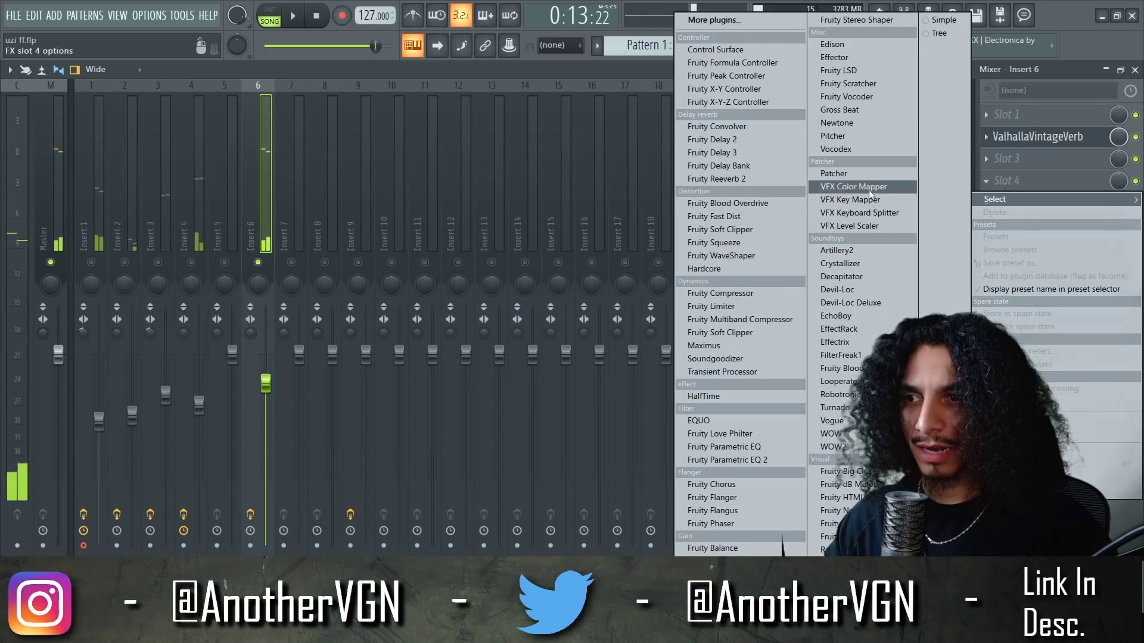
Step: Add Fruity Delay 3 to slot 4 of mixer track Insert 6
click(711, 152)
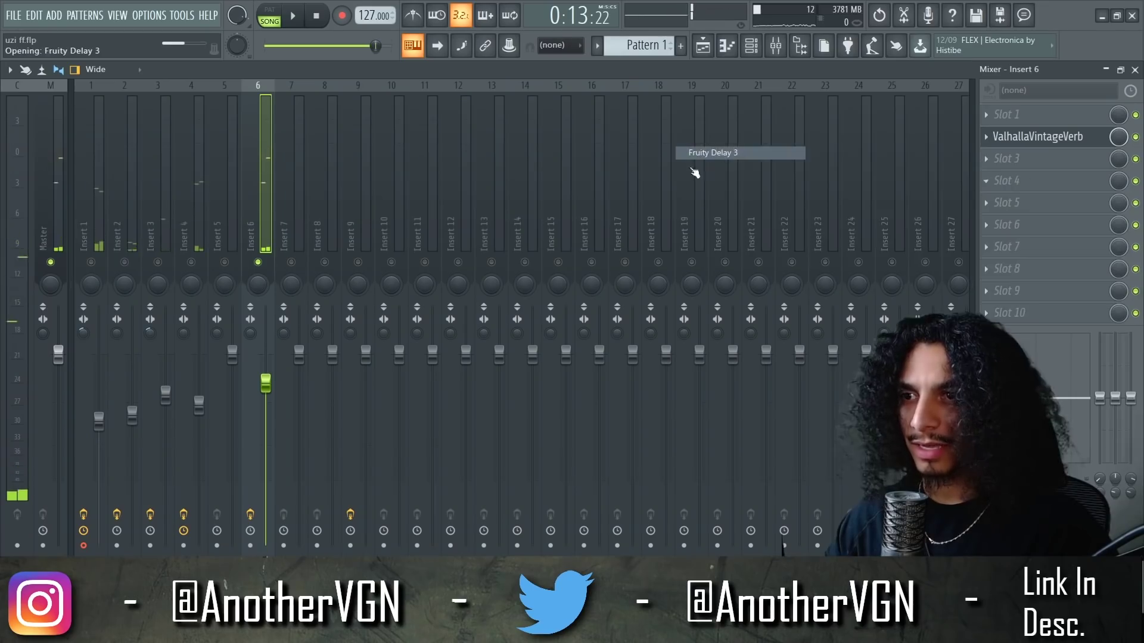
Step: Switch Fruity Delay 3 on Insert 6 to the ping pong model, reduce its feedback level, and set the feedback cutoff to about 2608 Hz
drag(197, 150, 446, 176)
key(space)
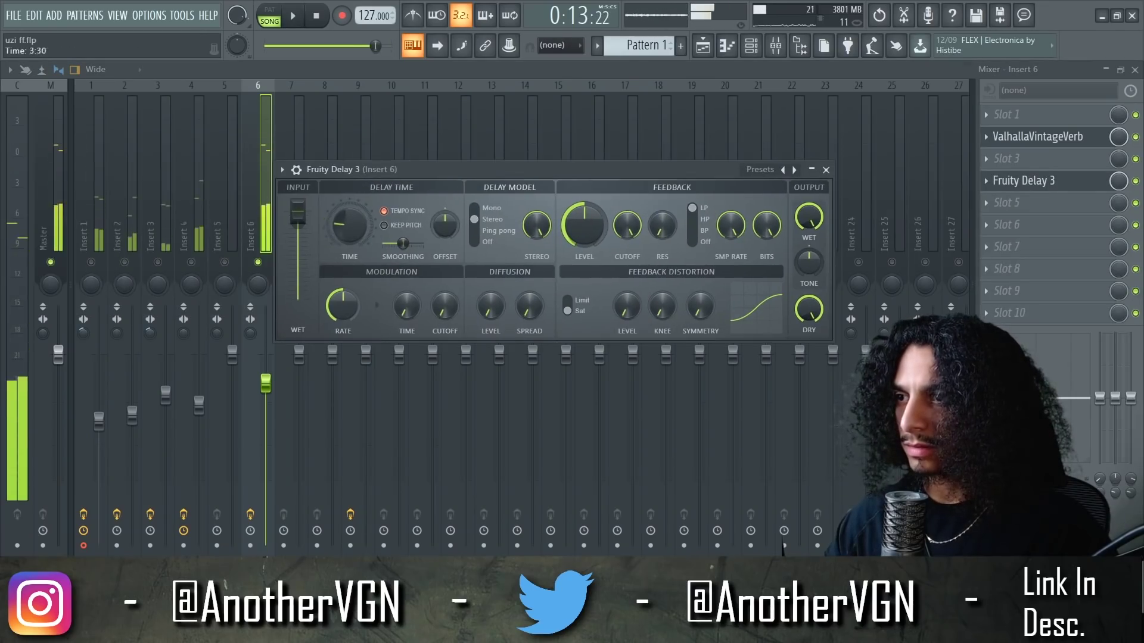
key(space)
drag(380, 167, 384, 131)
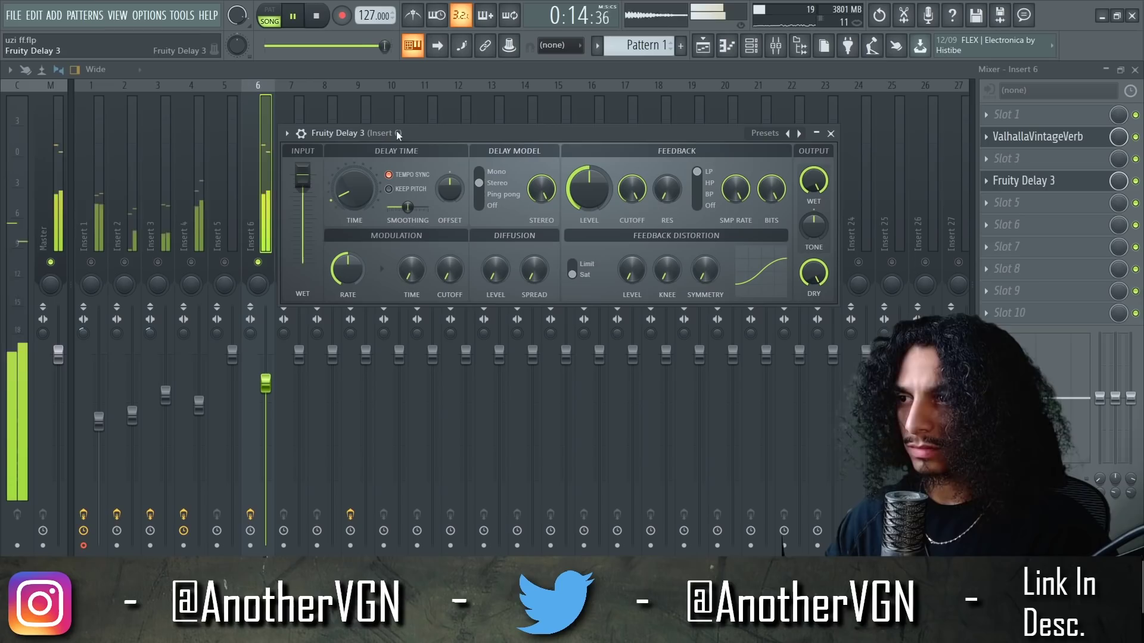
click(480, 194)
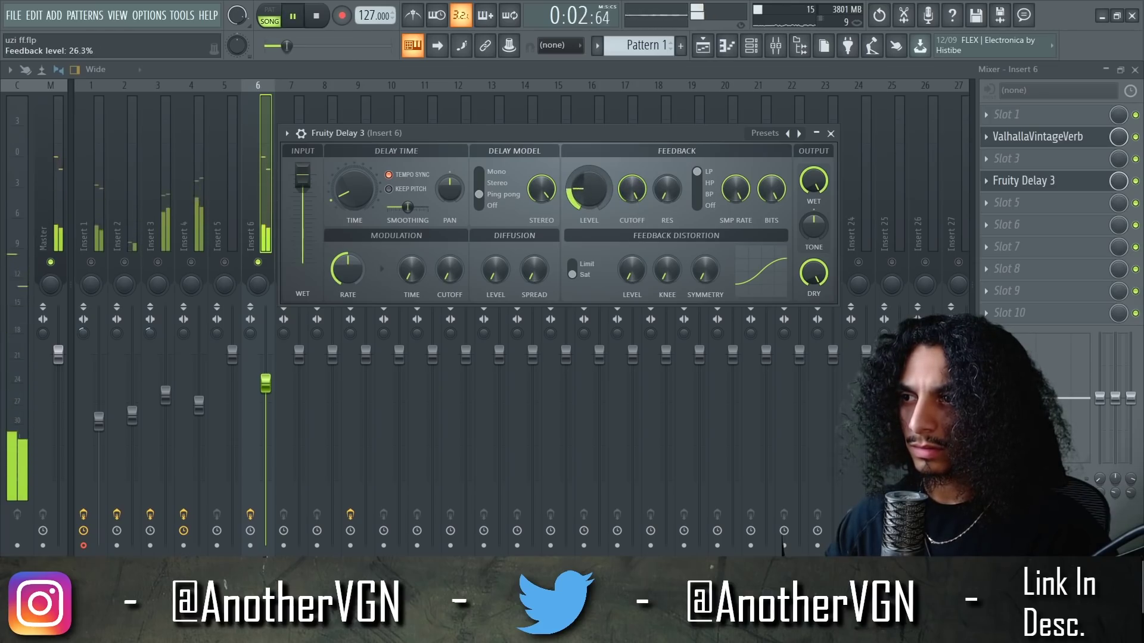
drag(588, 188, 589, 183)
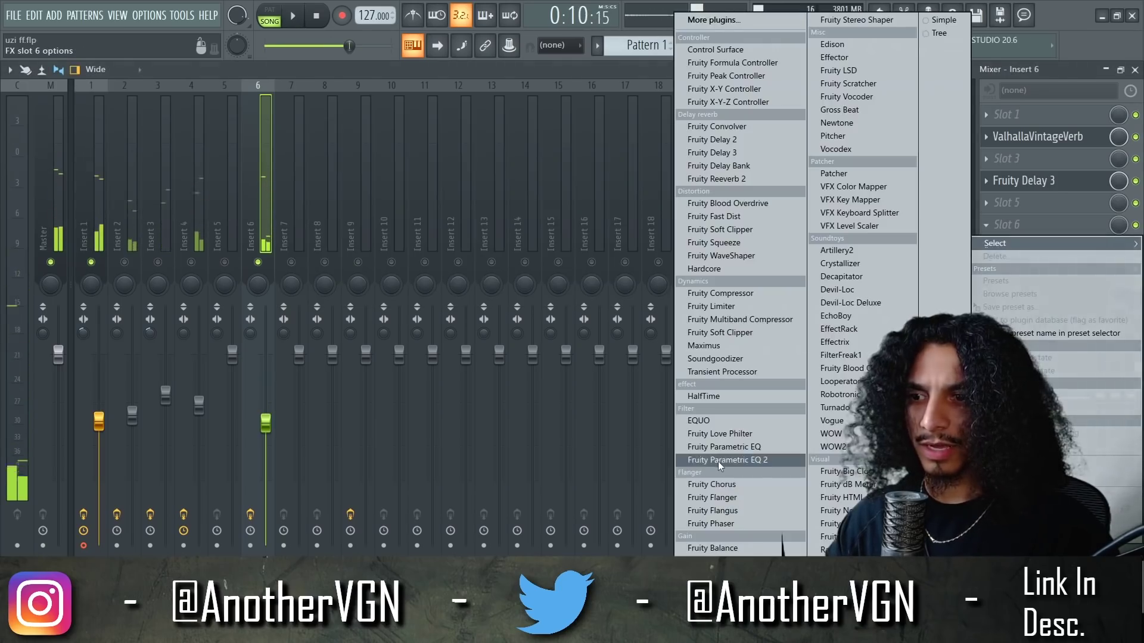
Step: Add Fruity Parametric EQ 2 to slot 6 of Insert 6 with the 150hzHiPass preset and fine-tune the track's volume during playback
click(717, 461)
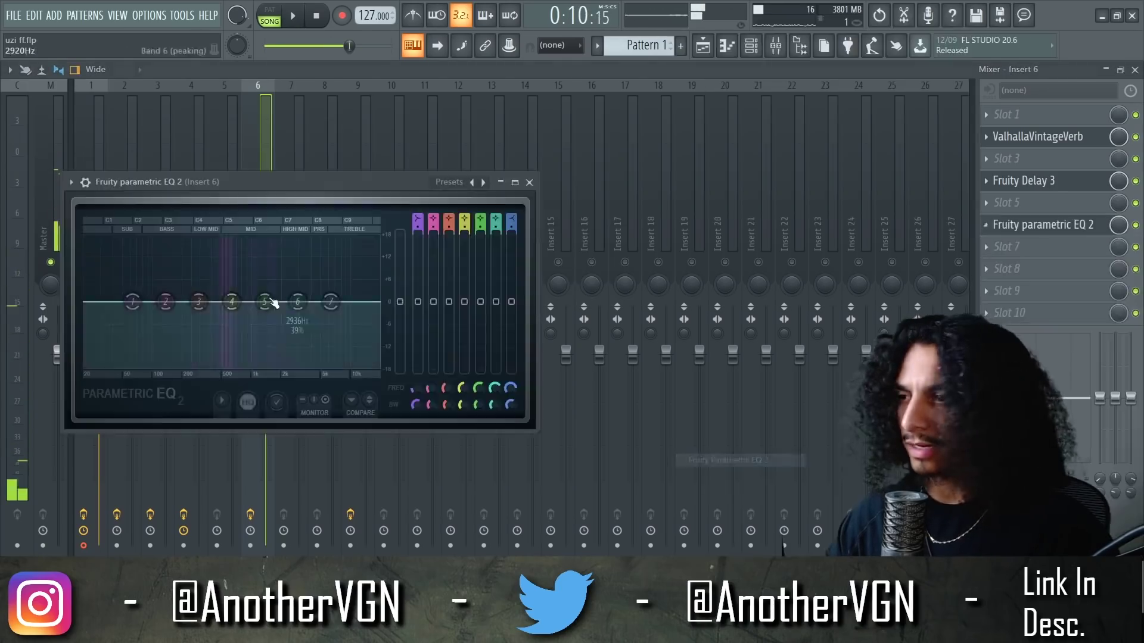
click(71, 182)
mouse_move(119, 236)
click(265, 236)
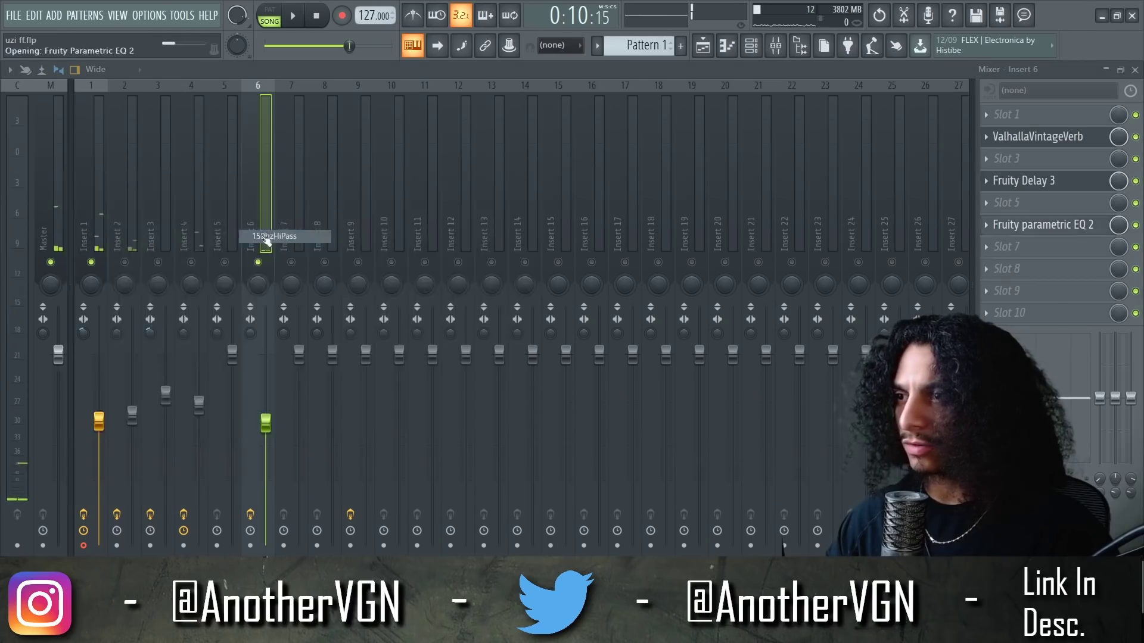
key(space)
click(529, 182)
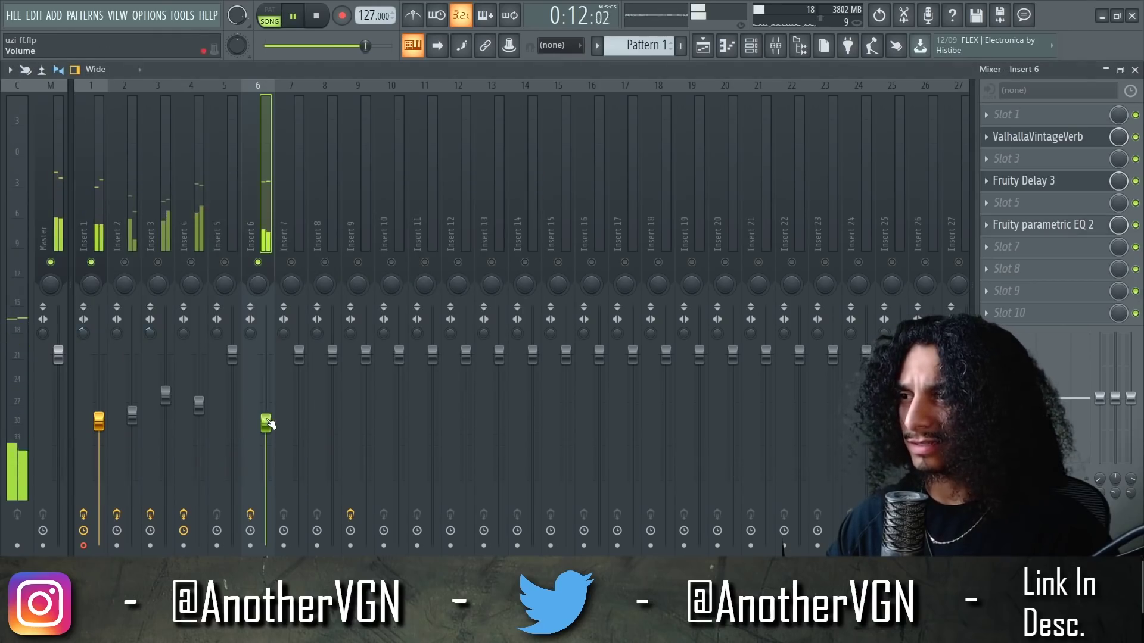
drag(266, 426, 265, 421)
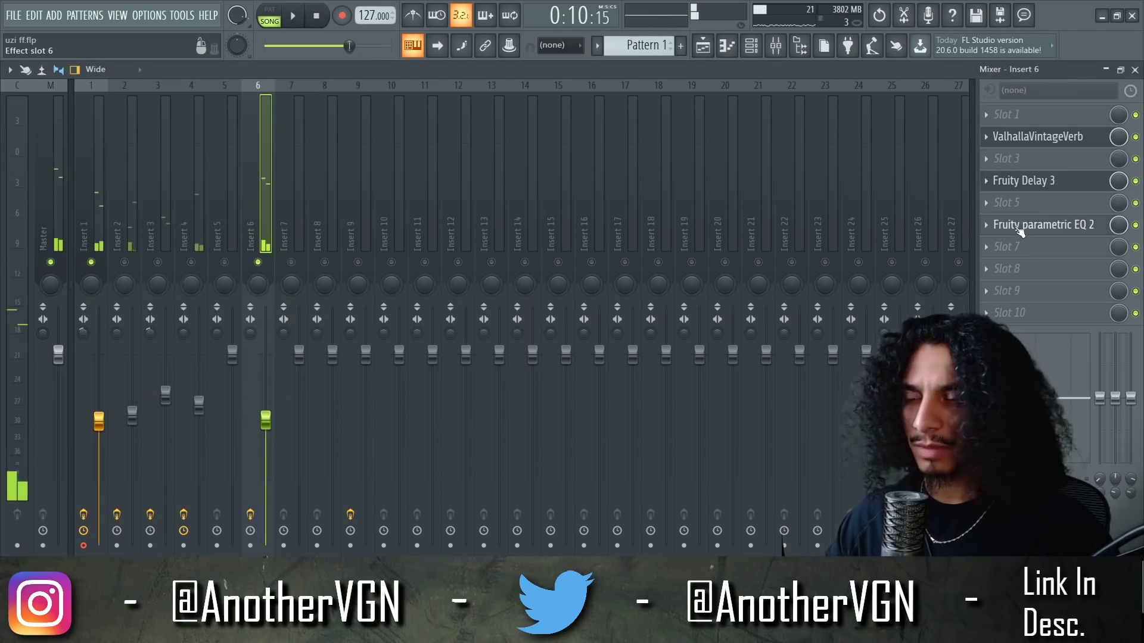
Step: Compare Insert 6's EQ with the first pad on Insert 1, and deepen Insert 1's band 4 EQ cut at about 687 Hz
click(1019, 231)
key(space)
drag(179, 179, 576, 173)
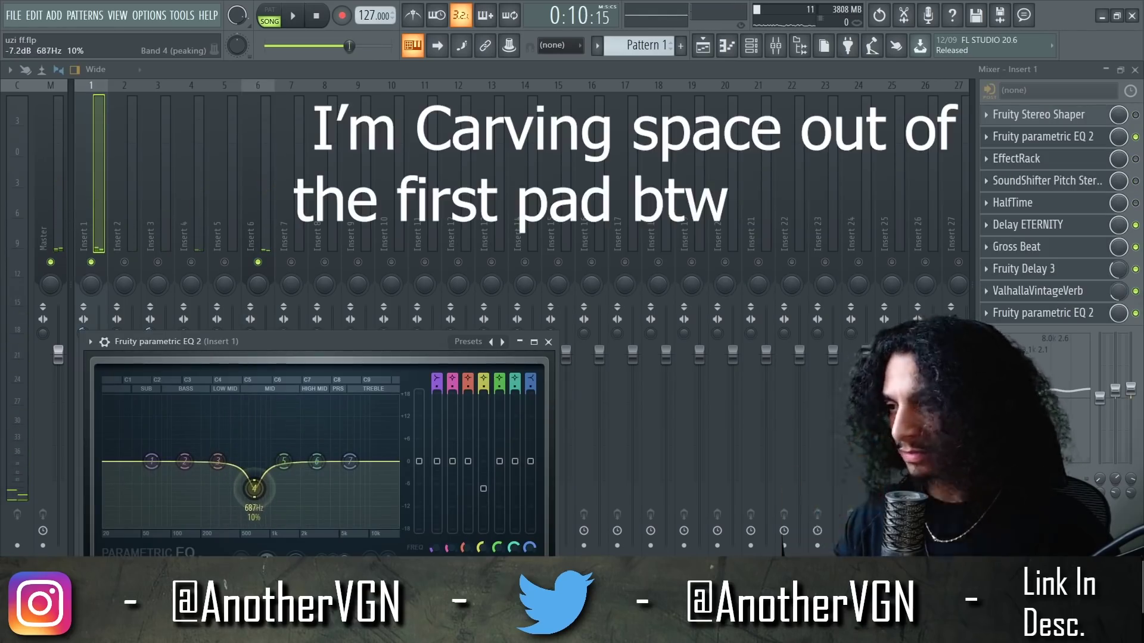
key(space)
drag(255, 488, 254, 499)
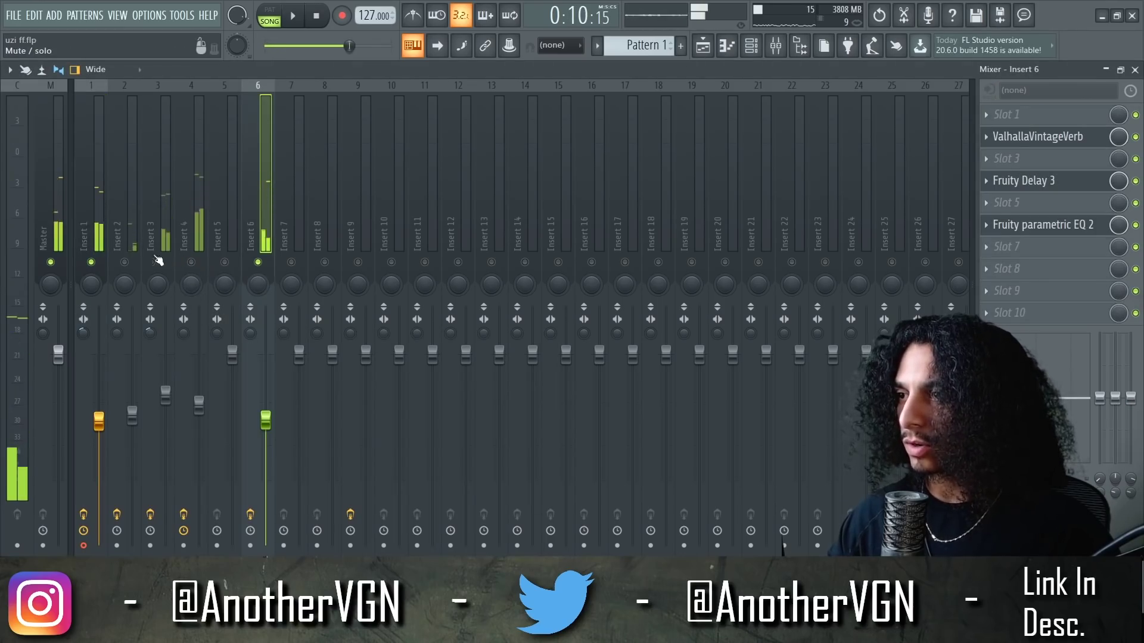
Step: Unmute mixer track Insert 2 and examine its frequency spectrum in its Fruity Parametric EQ 2 during playback
click(138, 261)
click(1012, 291)
click(1013, 292)
click(1012, 292)
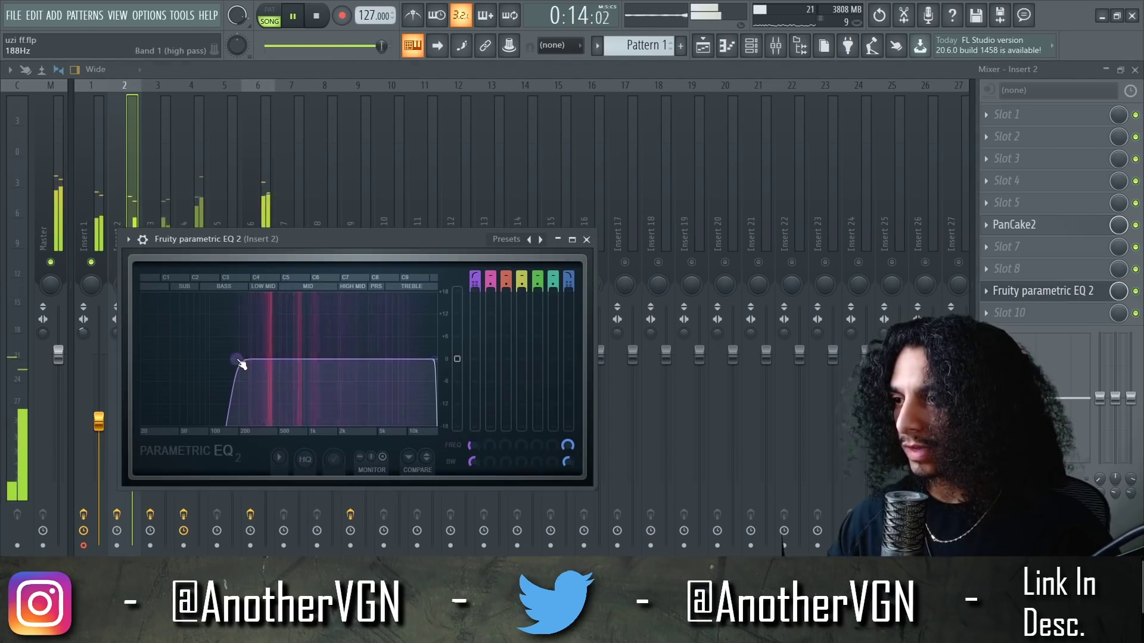
key(space)
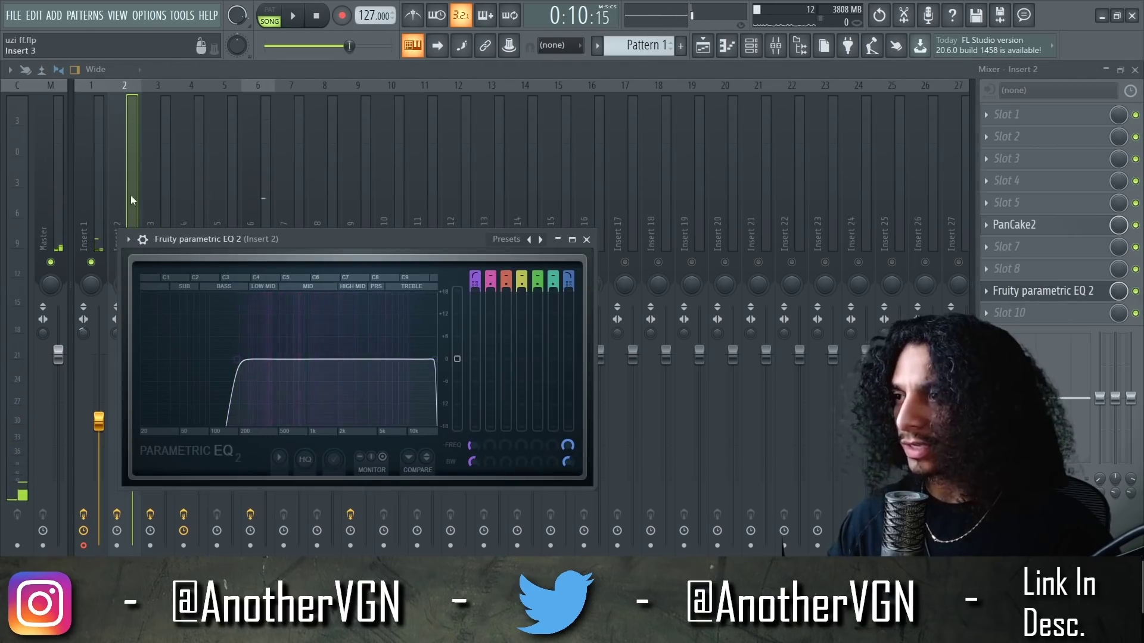
Step: Set band 3 of Insert 1's final Fruity Parametric EQ 2 to a 7.1 dB cut at 345 Hz while playing
click(100, 183)
click(1032, 314)
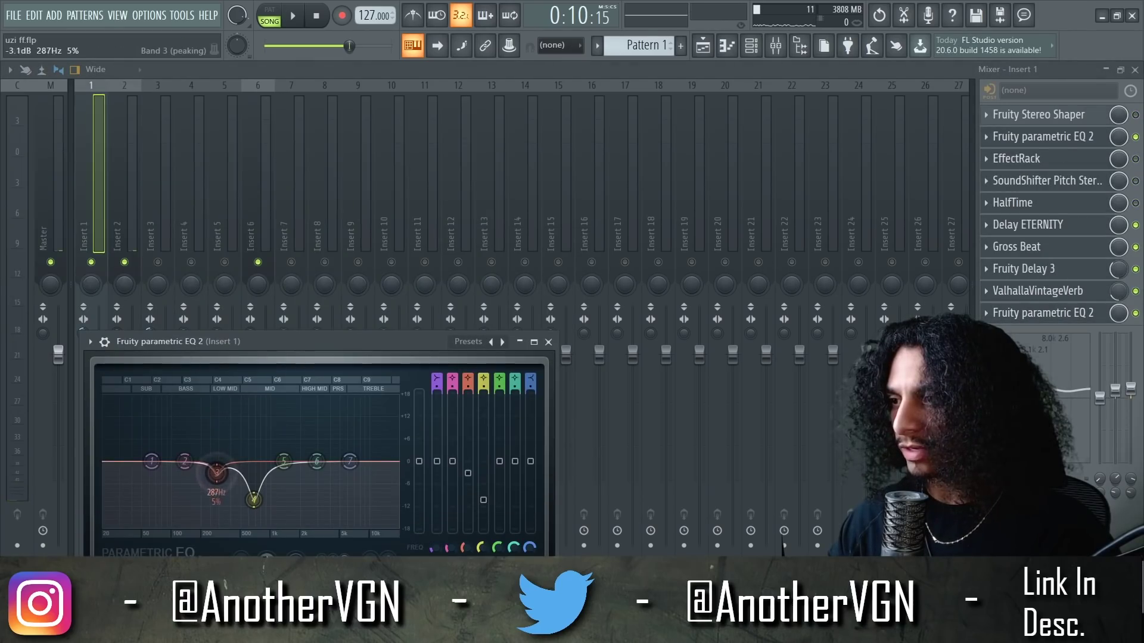
key(space)
drag(218, 483, 224, 487)
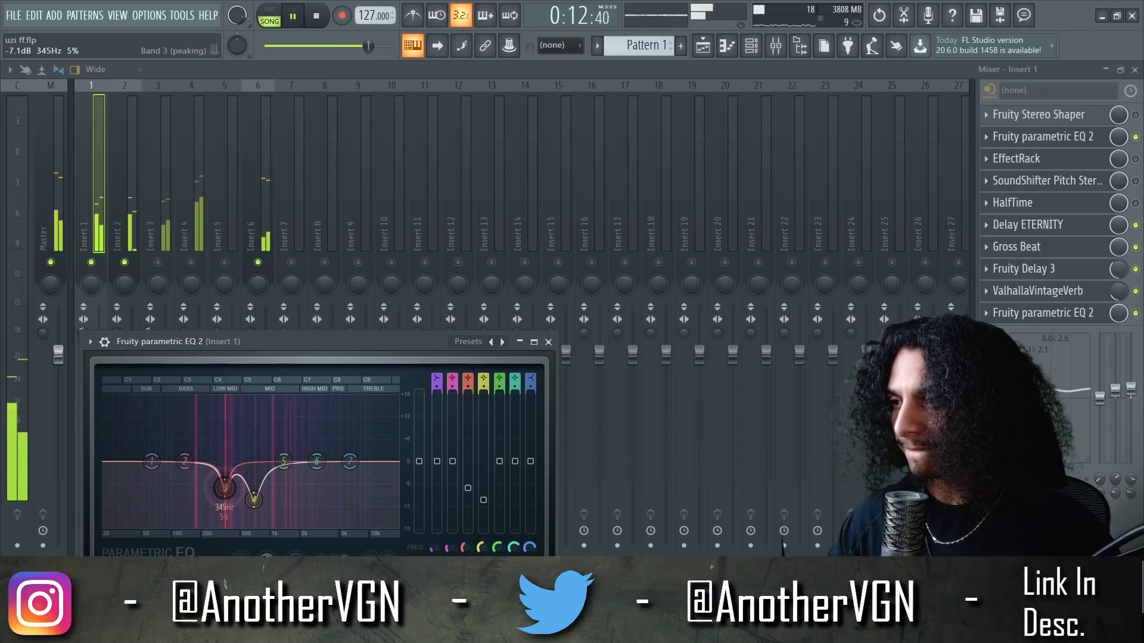
click(167, 262)
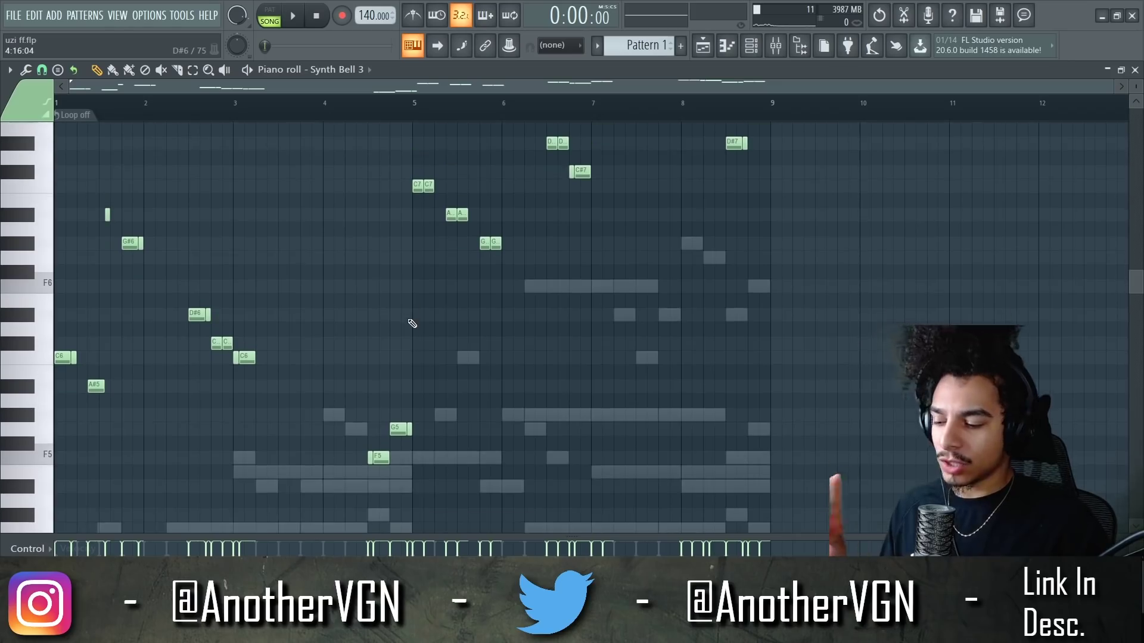
Step: Preview the arpeggiator with a range of 2 on the Synth Bell 3 notes and dismiss it without applying
key(alt+a)
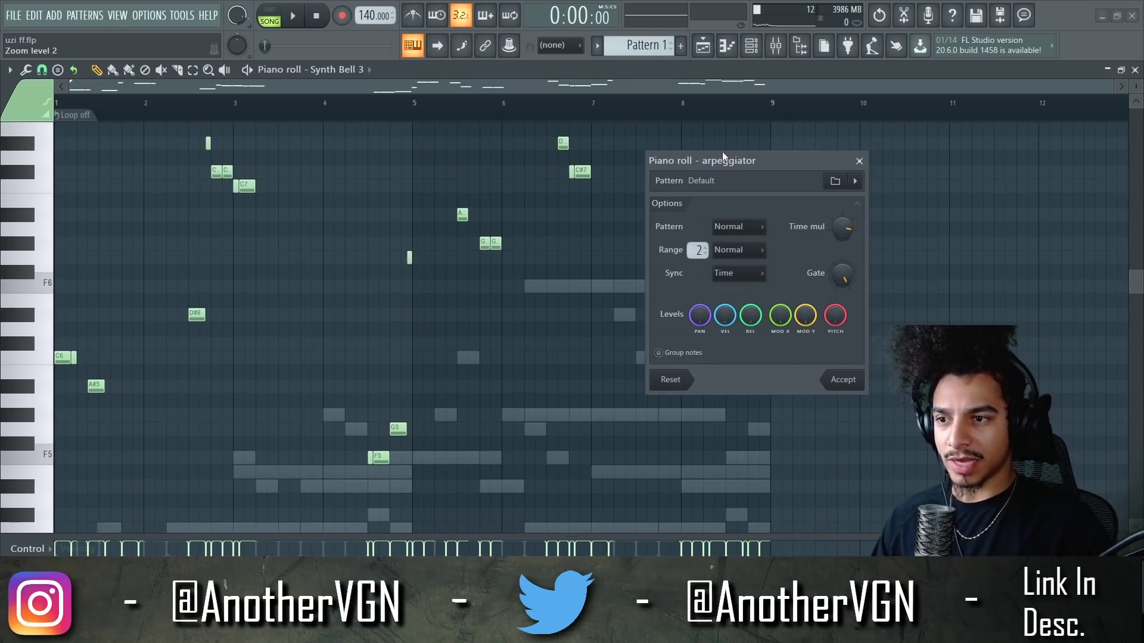
click(859, 162)
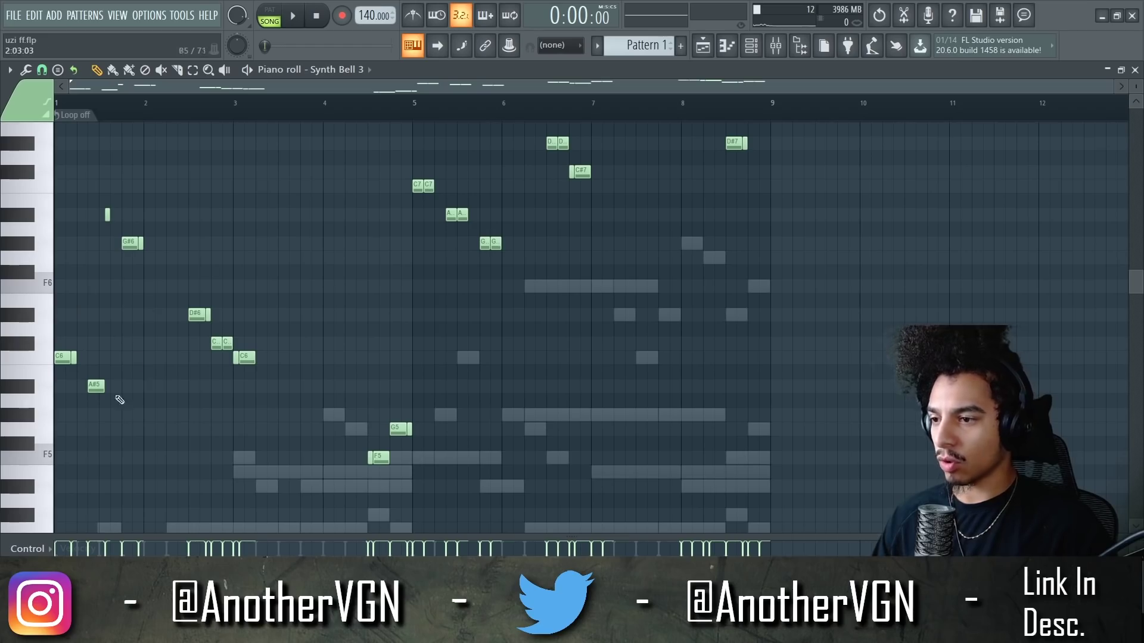
Step: Try a short G#5 note on beat 4 of bar 1 in Synth Bell 3, play it, and undo the note edits
scroll(122, 341, down, 3)
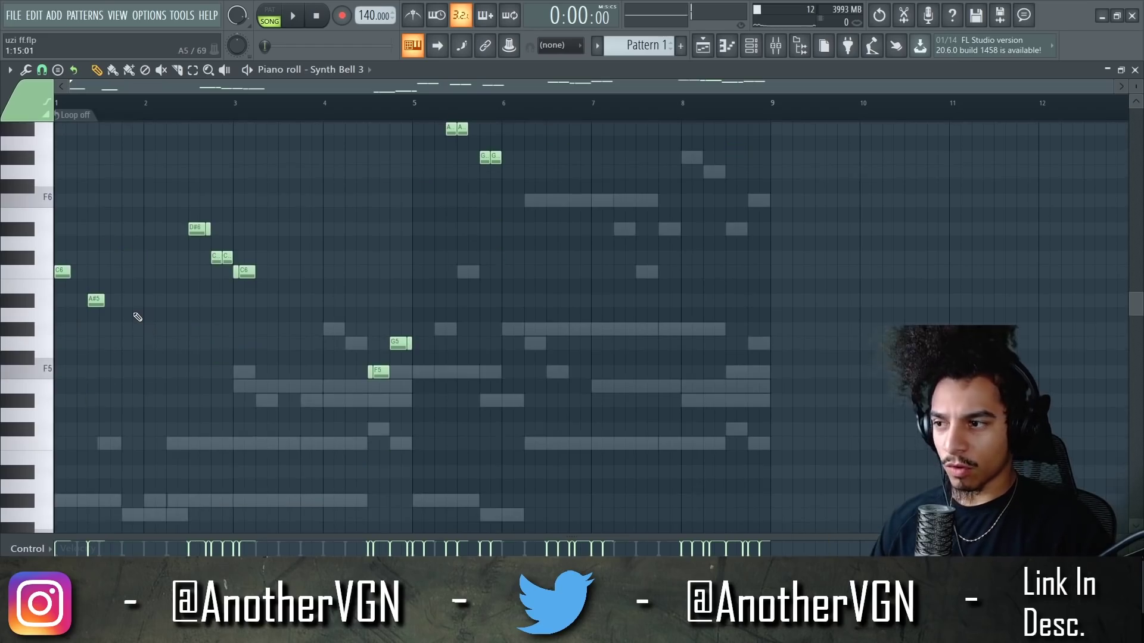
key(space)
click(127, 328)
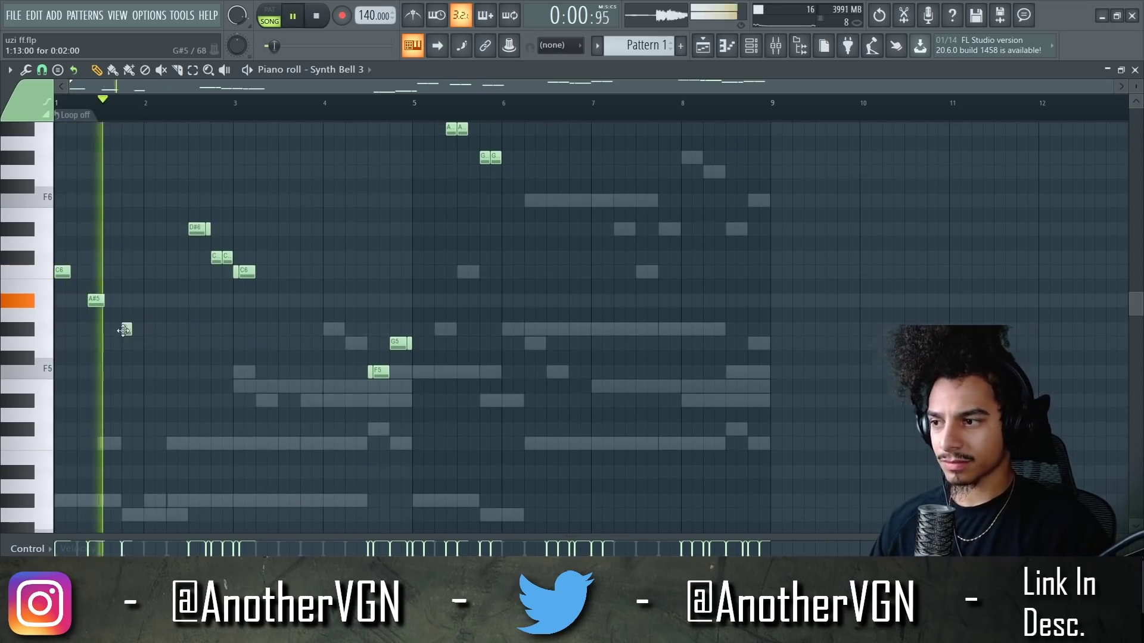
key(space)
key(ctrl+z)
key(ctrl+z)
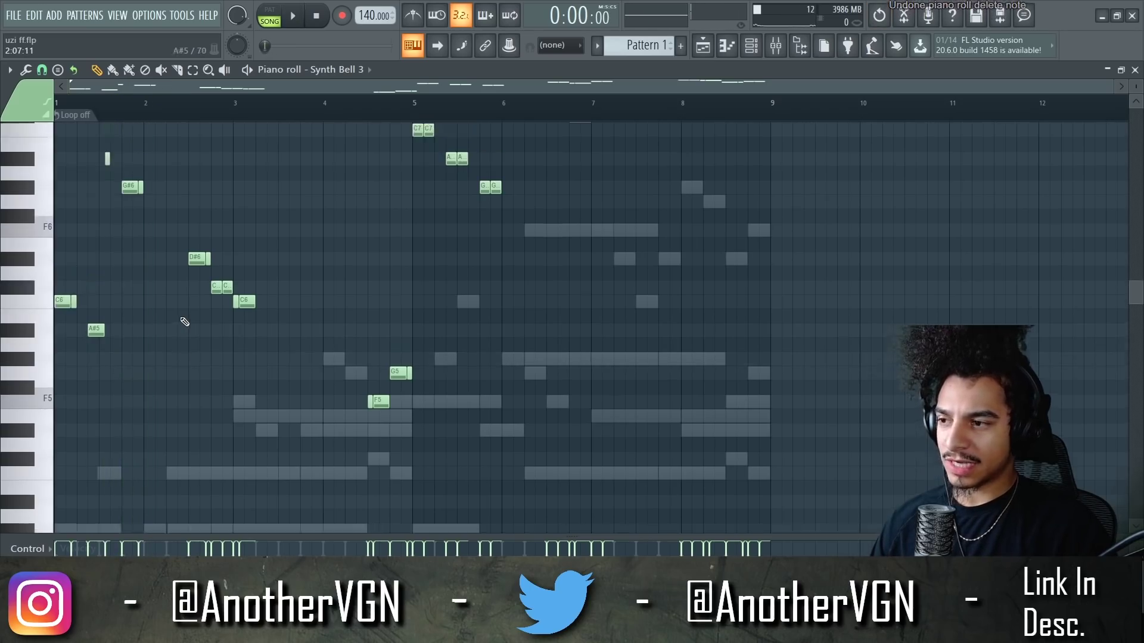
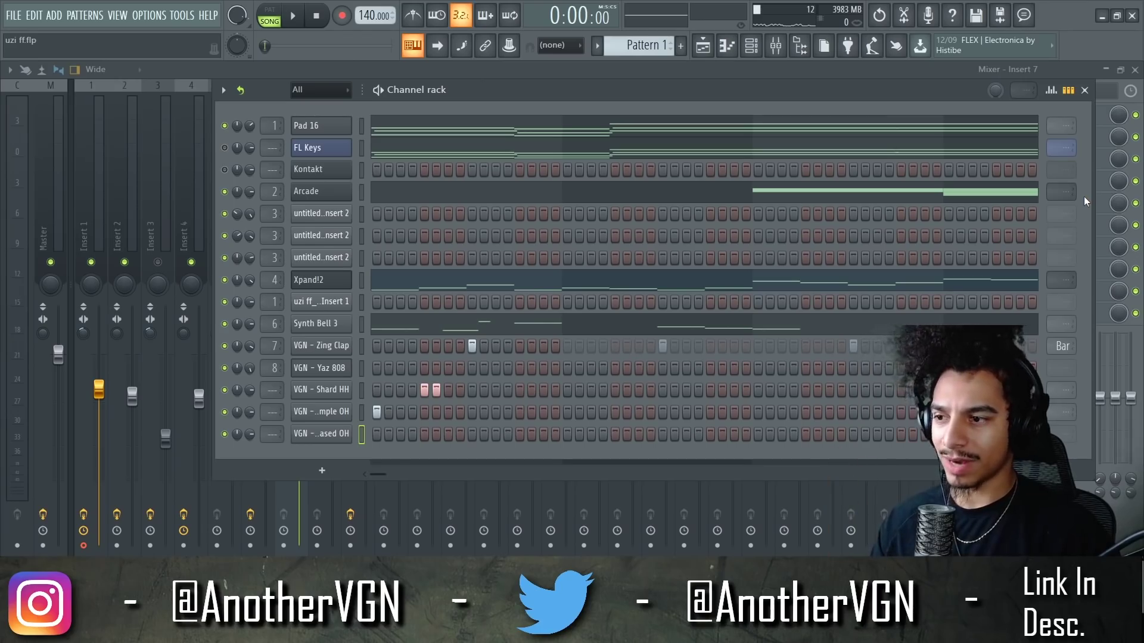
Step: Add a hit on step 13 of the last open hat channel and a Shard HH hit on step 11 during playback
key(space)
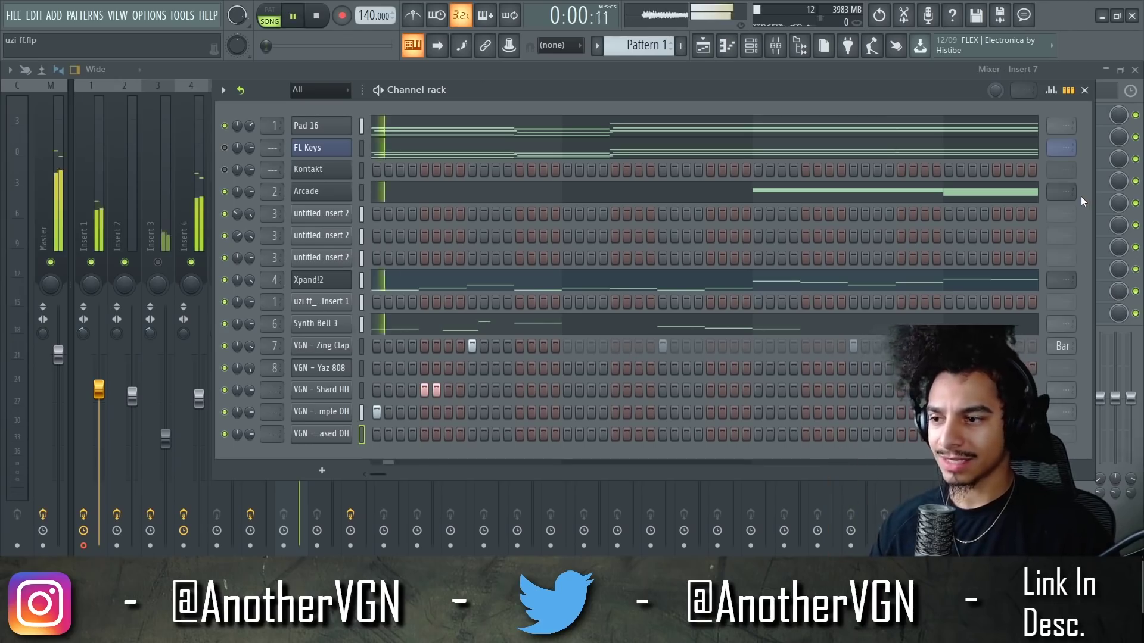
click(518, 435)
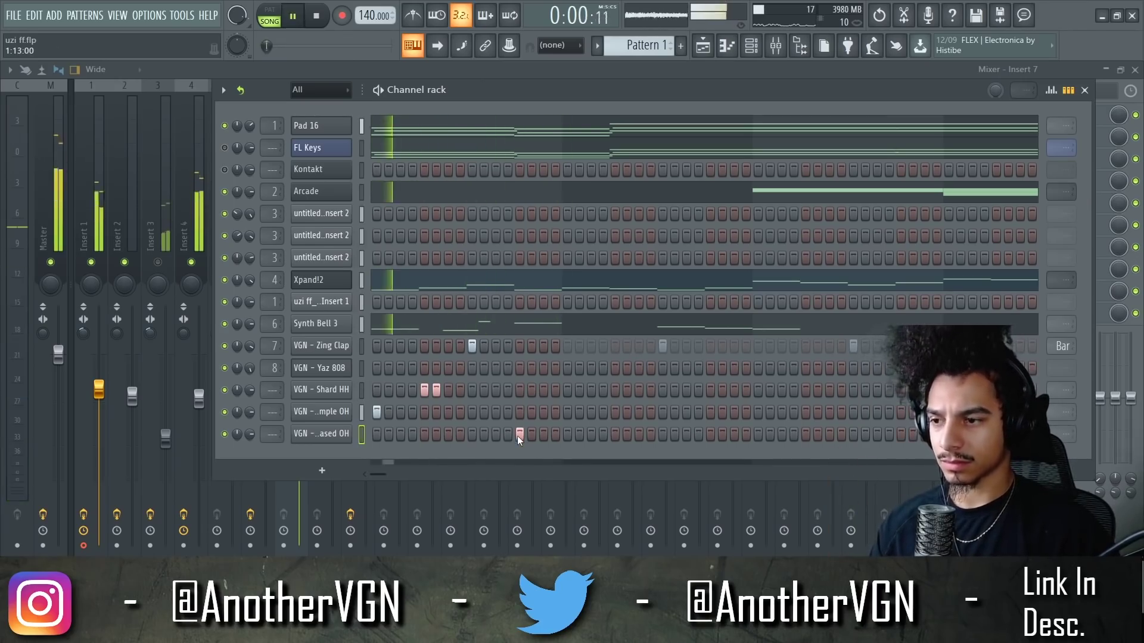
click(496, 391)
key(space)
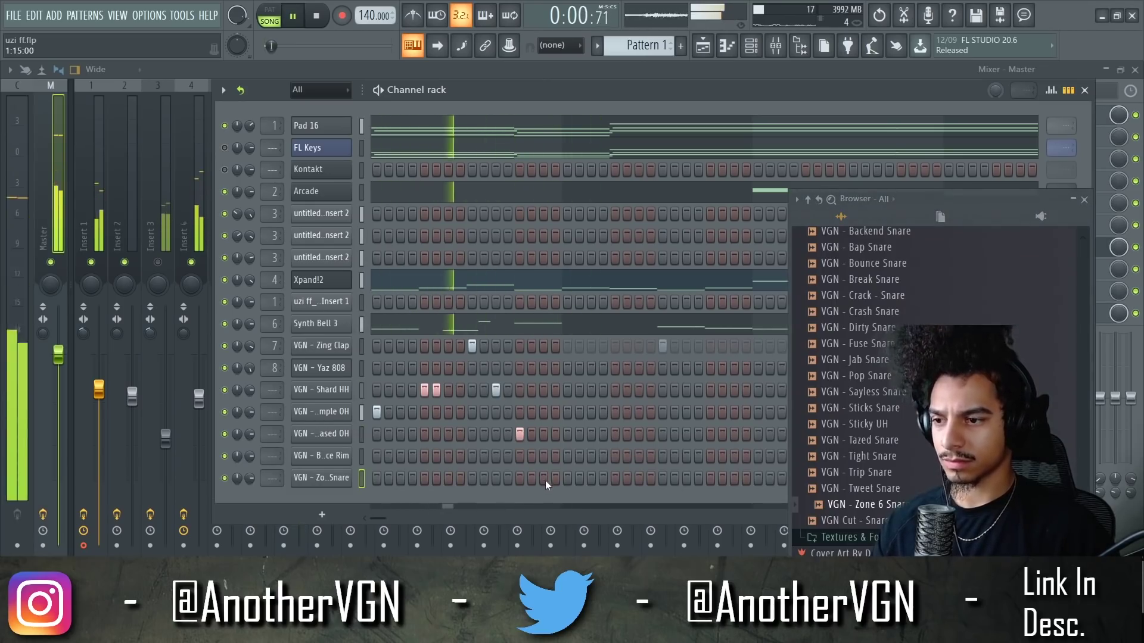
Step: Try a Bounce Rim hit on step 15, remove it, and try one on step 19 instead
click(542, 455)
key(space)
key(space)
right_click(542, 458)
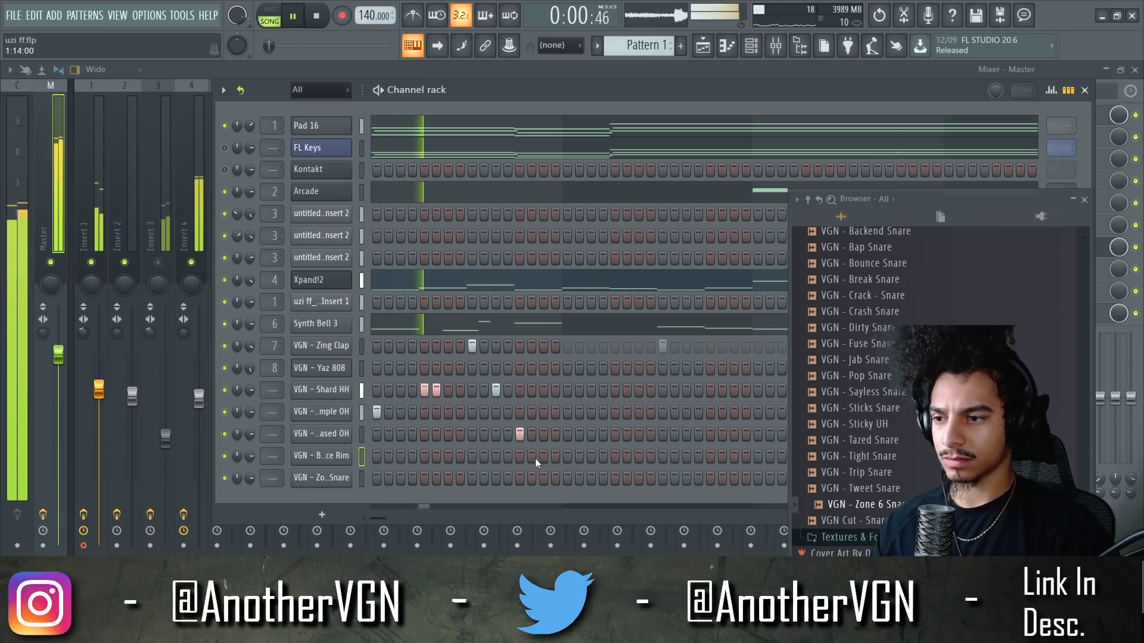
click(591, 456)
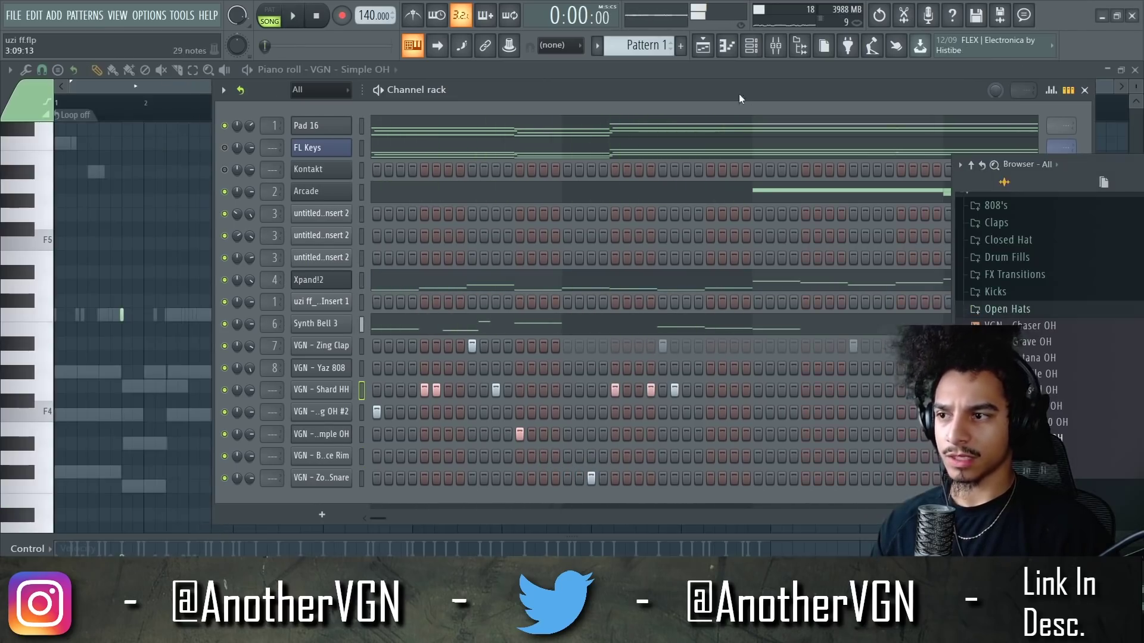
Step: Add a Shard HH hit on step 27 of the pattern
drag(739, 94, 557, 94)
key(space)
click(498, 390)
key(space)
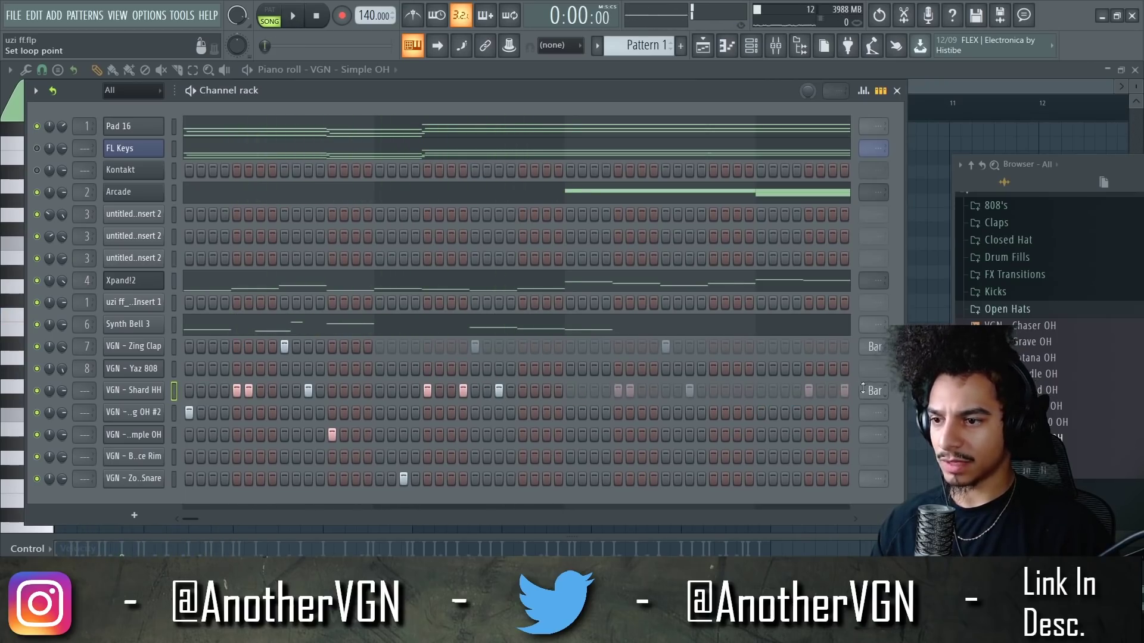
Step: Remove the Sting OH #2 hit at the start of bar 4 and move the bar 3 Simple OH note to beat 2 of bar 4
key(space)
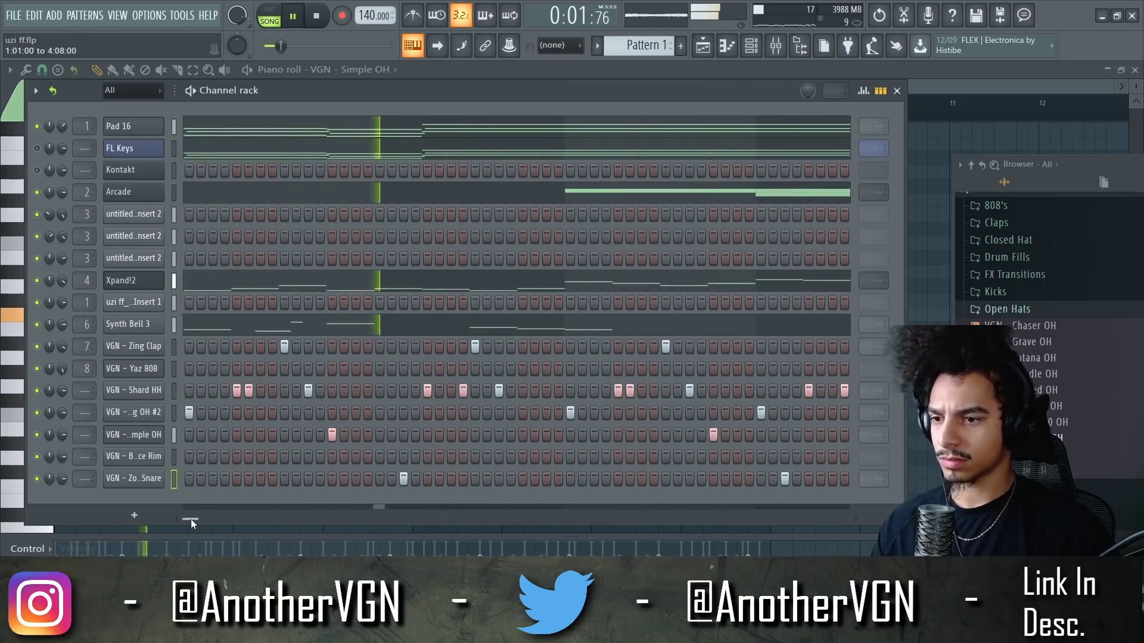
drag(190, 520, 199, 520)
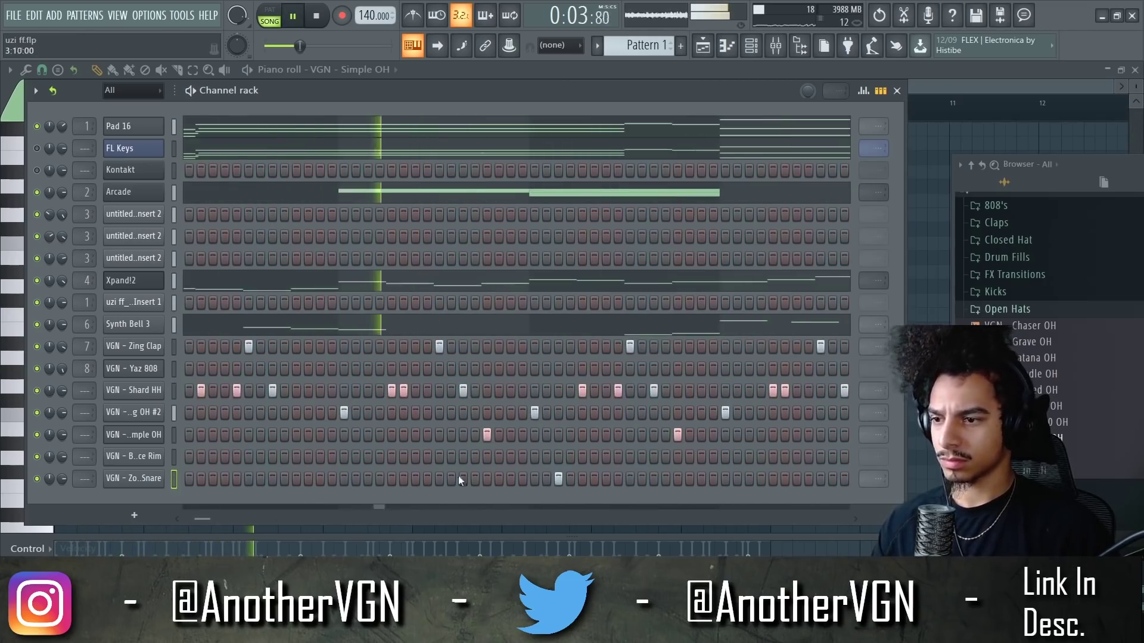
click(535, 413)
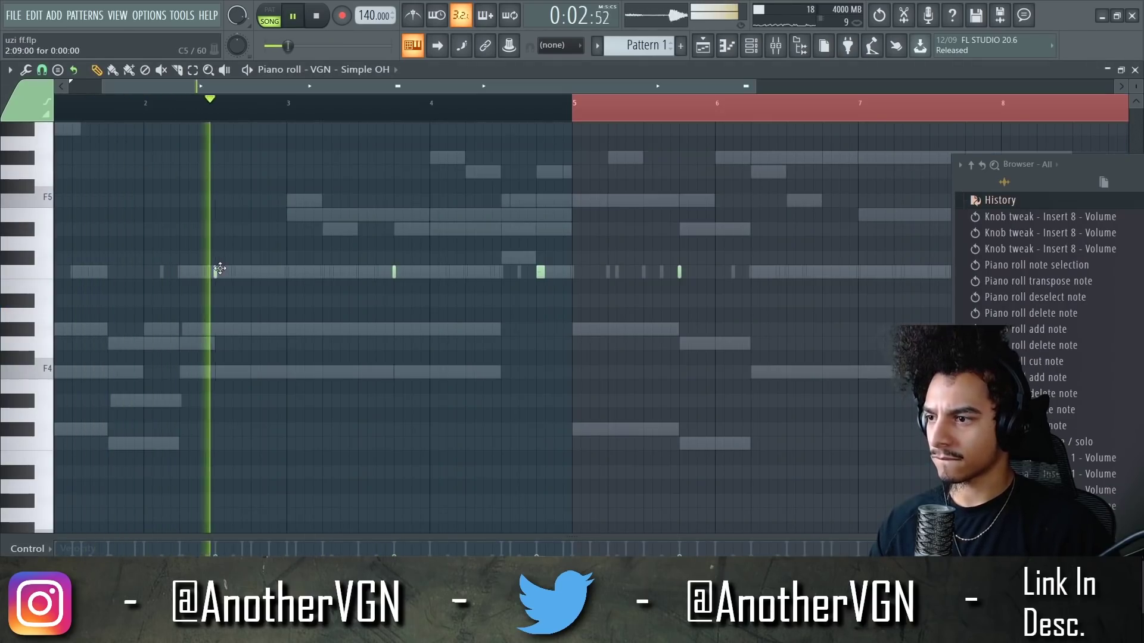
key(space)
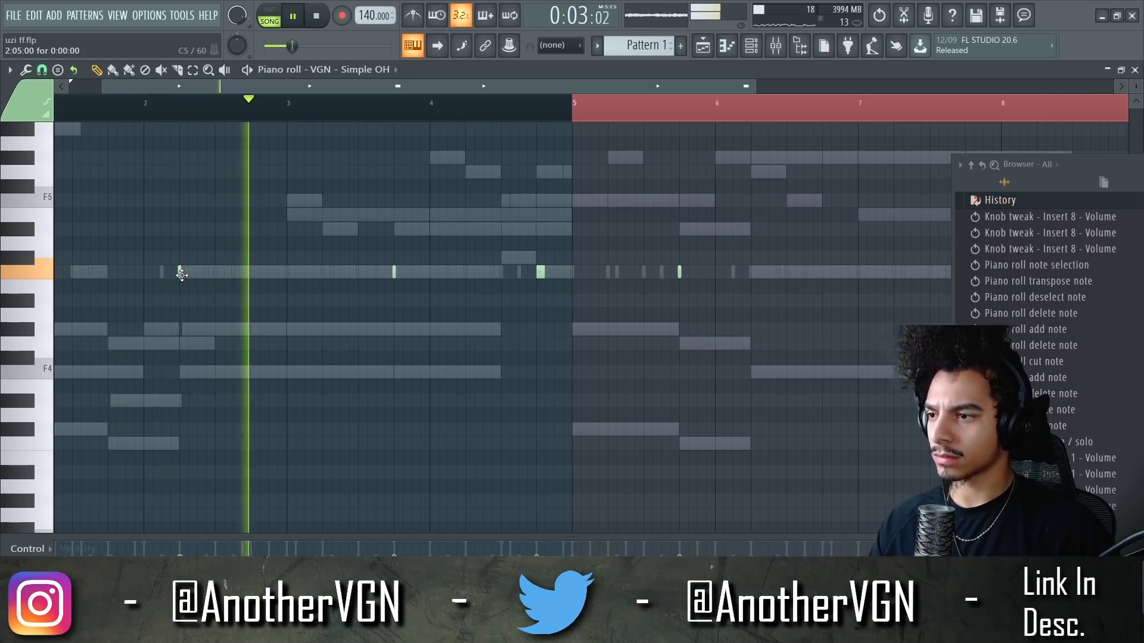
drag(395, 269, 466, 271)
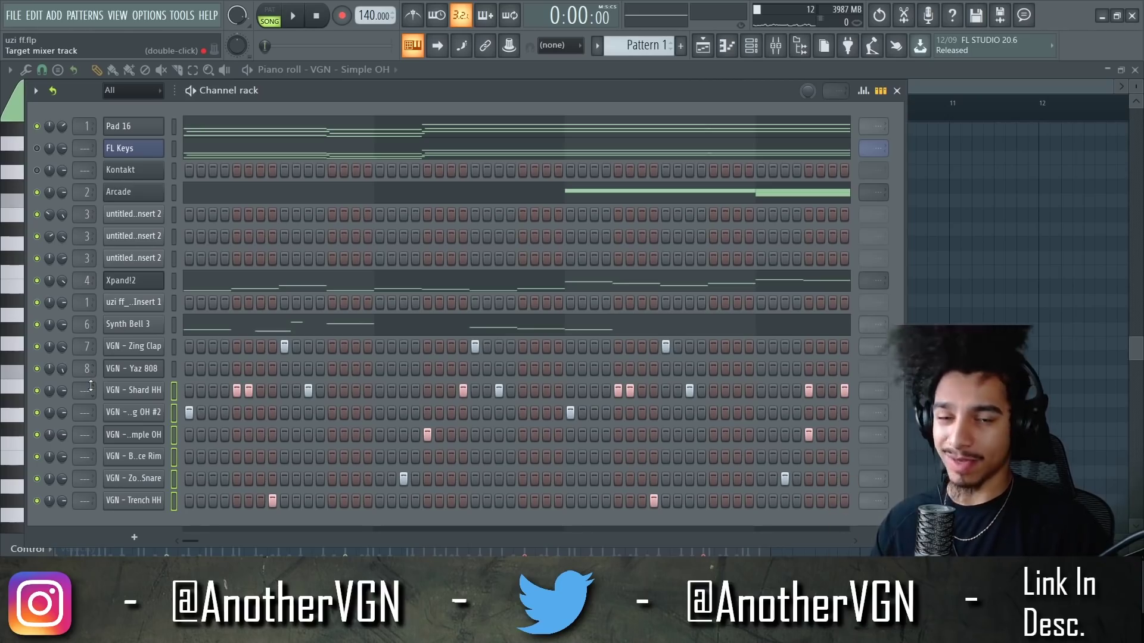
Step: Route the selected drum channels to their own mixer tracks, unmute all mixer tracks, and play the song
key(ctrl+l)
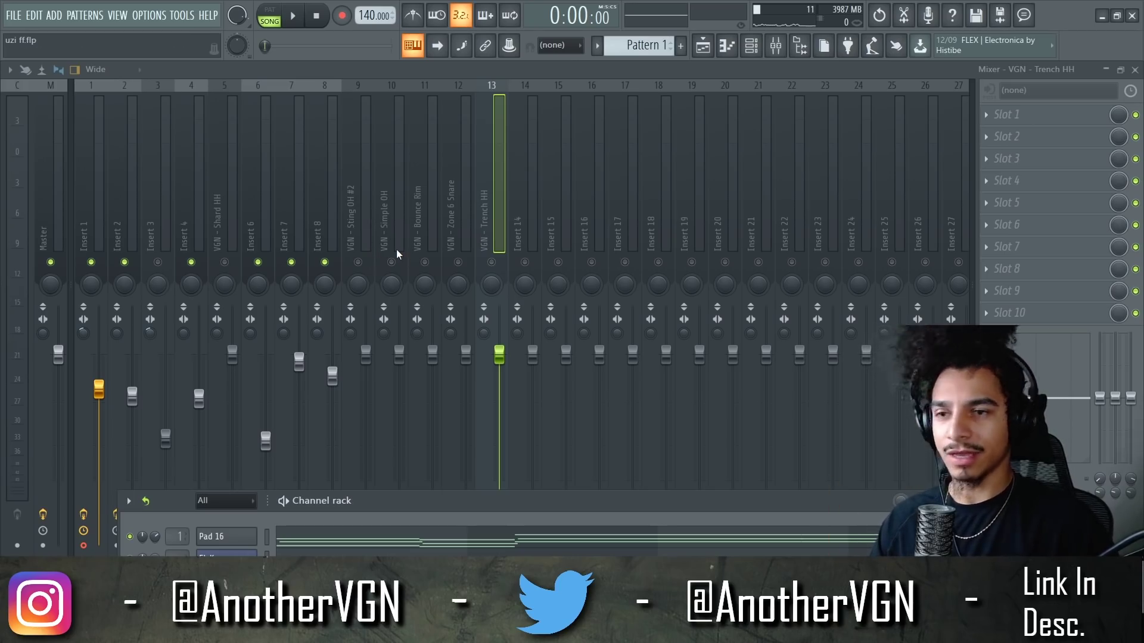
right_click(421, 268)
key(space)
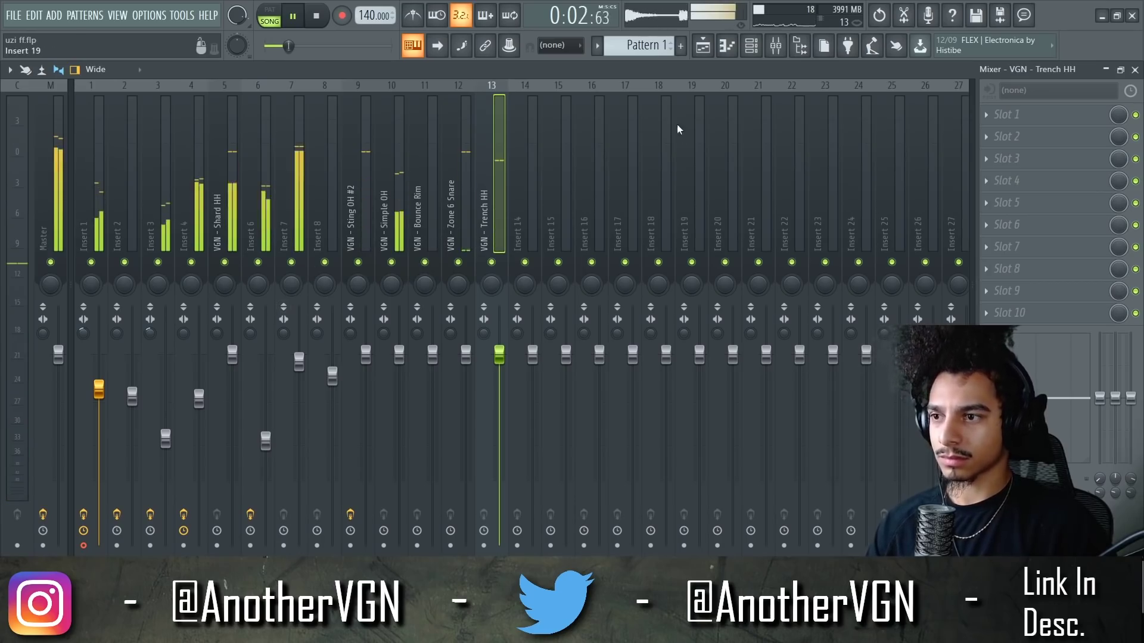
Step: Add a short C5 note near the end of bar 3 in the Shard HH piano roll and close the browser
click(751, 45)
drag(536, 494, 550, 437)
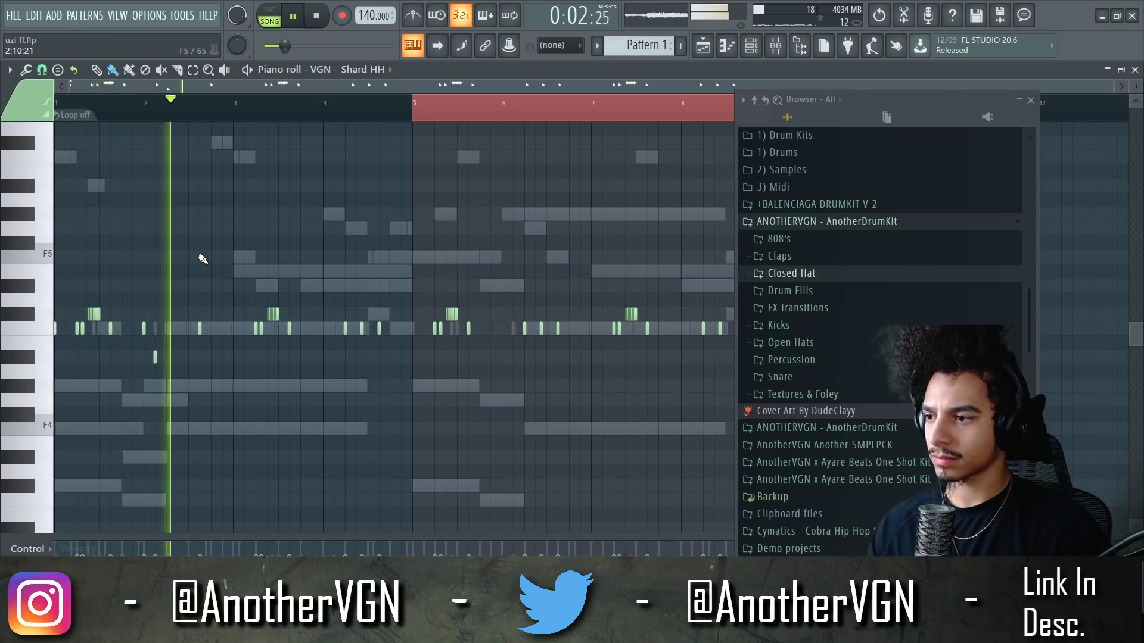
scroll(283, 293, up, 1)
scroll(289, 294, up, 7)
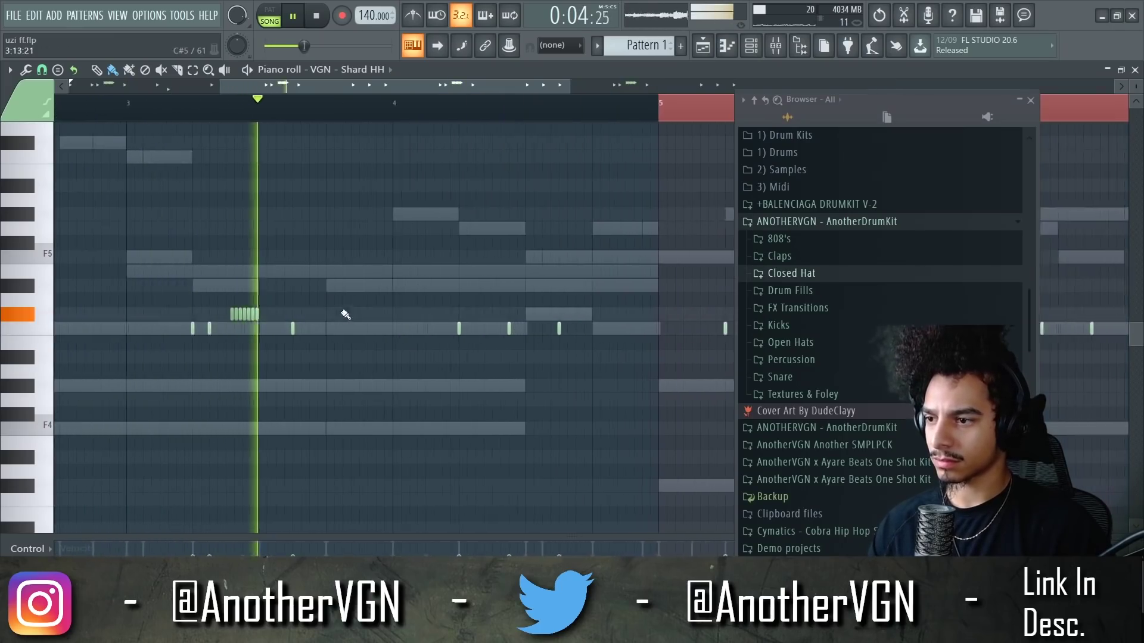
click(373, 328)
scroll(372, 328, down, 4)
scroll(372, 328, down, 4)
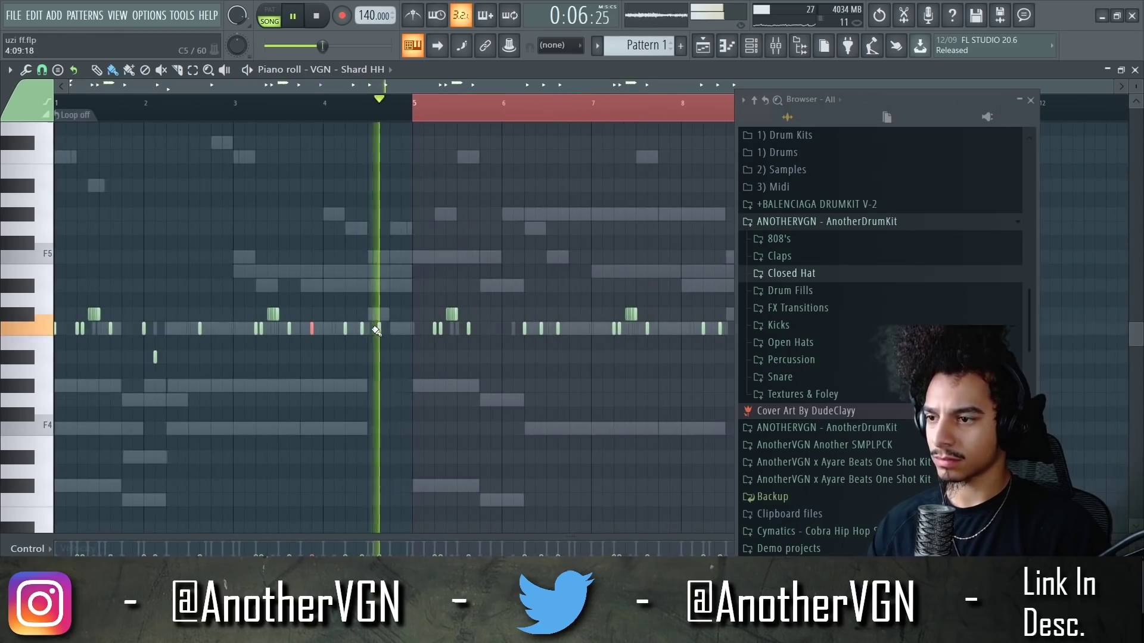
click(1031, 100)
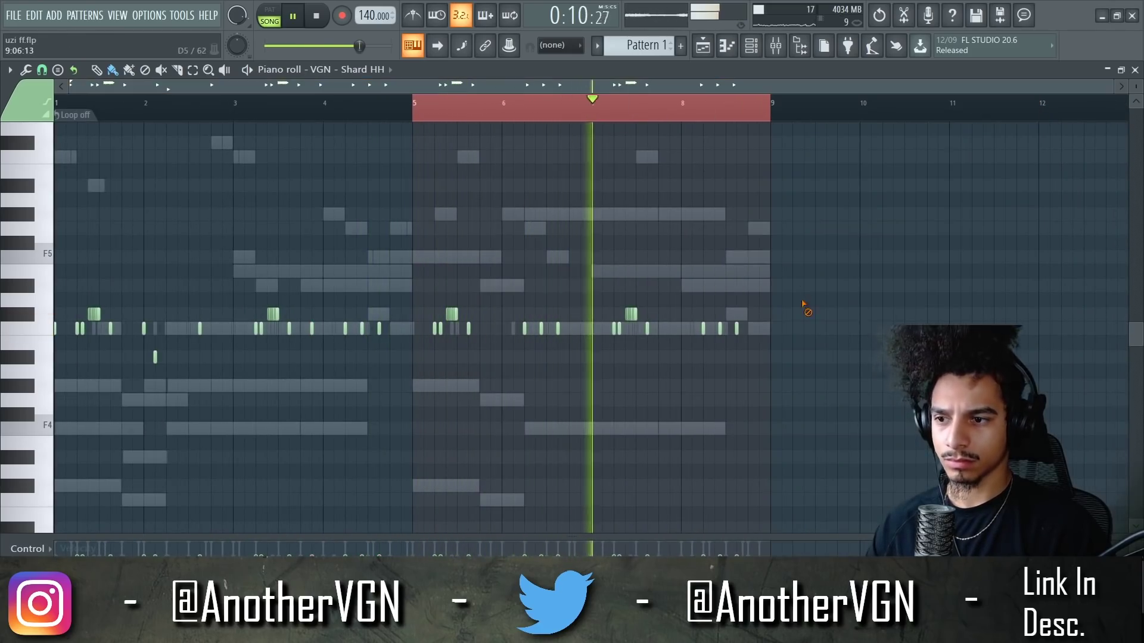
Step: Paint a descending run of short Shard HH notes down to F#4 at the end of bar 8
scroll(778, 358, up, 10)
mouse_move(624, 315)
mouse_down()
mouse_move(686, 345)
mouse_move(772, 413)
mouse_up()
scroll(773, 334, down, 4)
scroll(777, 333, down, 3)
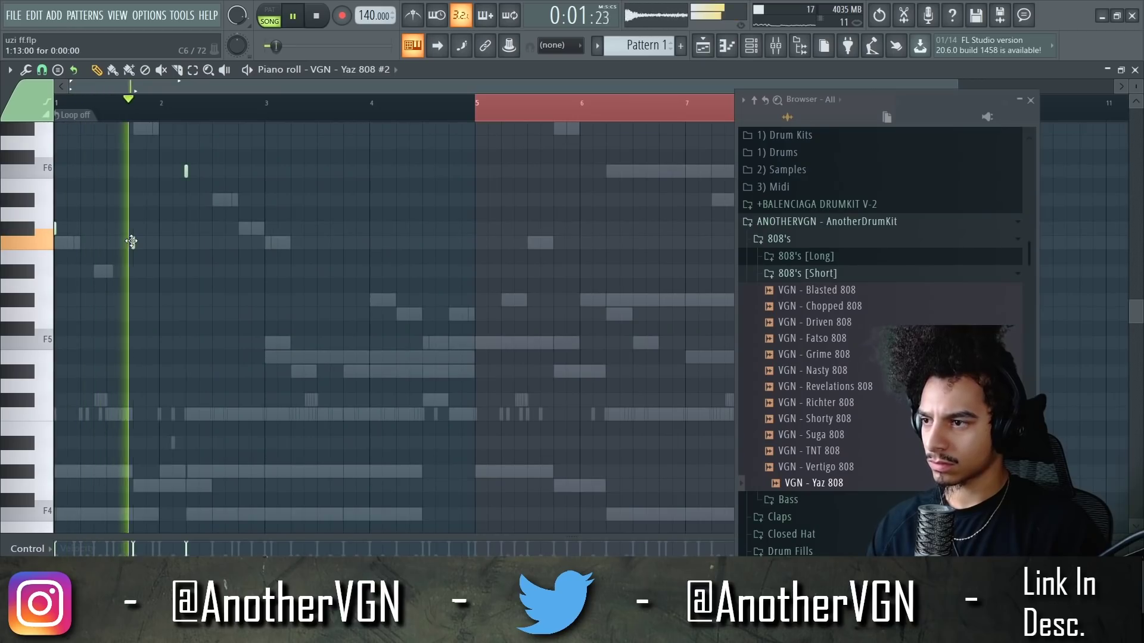
Step: Audition the Yaz 808 #2 line and add a short F5 note in the second half of bar 4
key(space)
scroll(173, 253, up, 3)
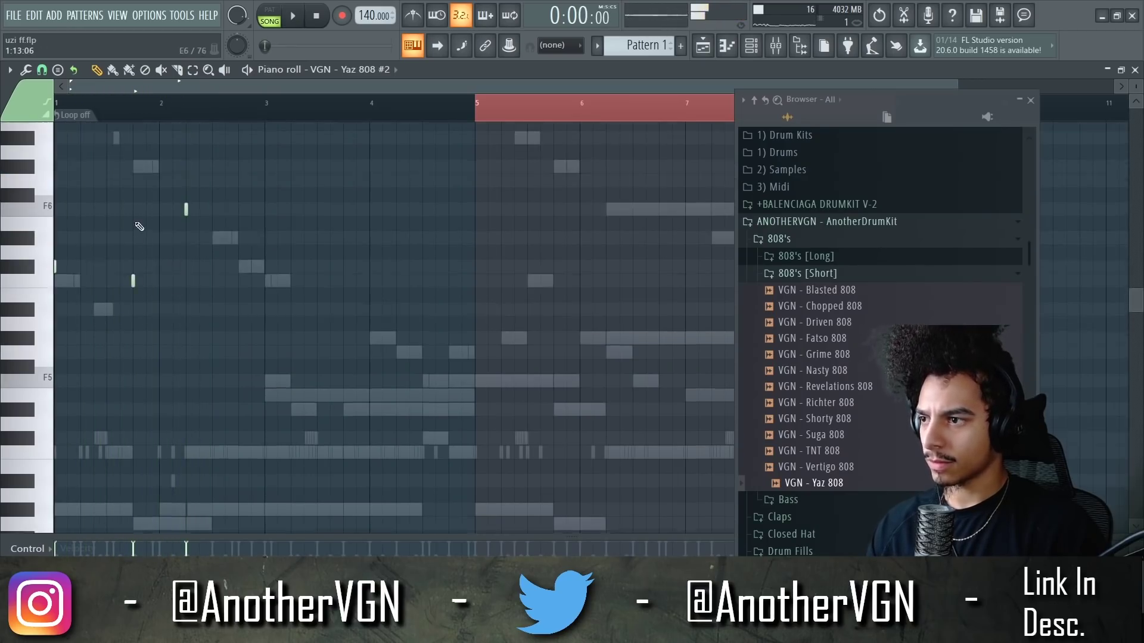
key(space)
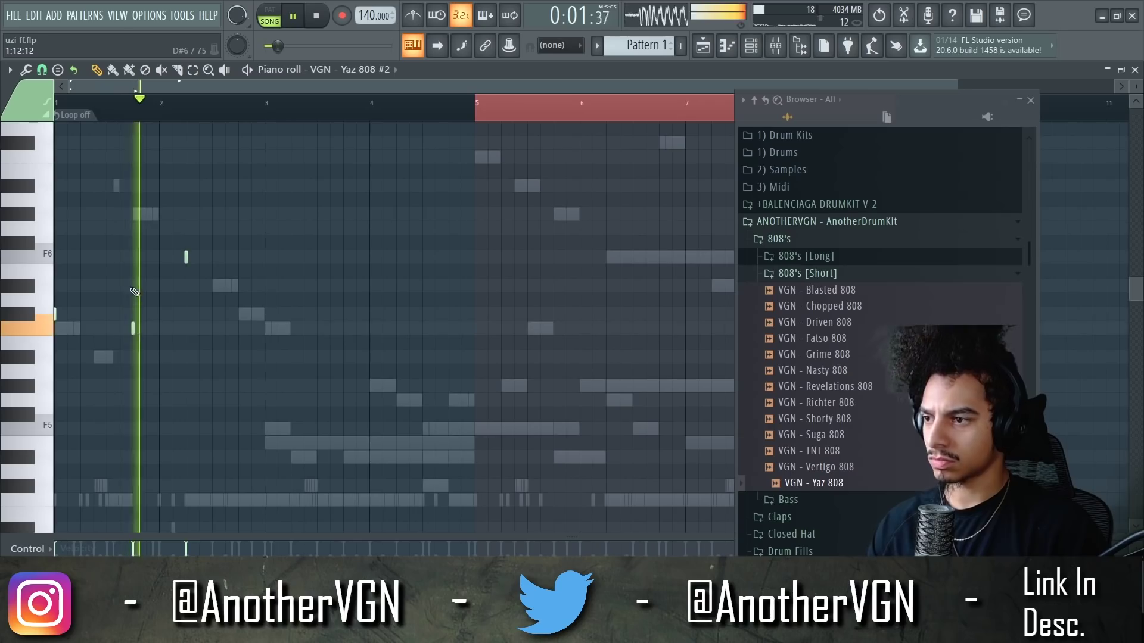
scroll(200, 260, up, 2)
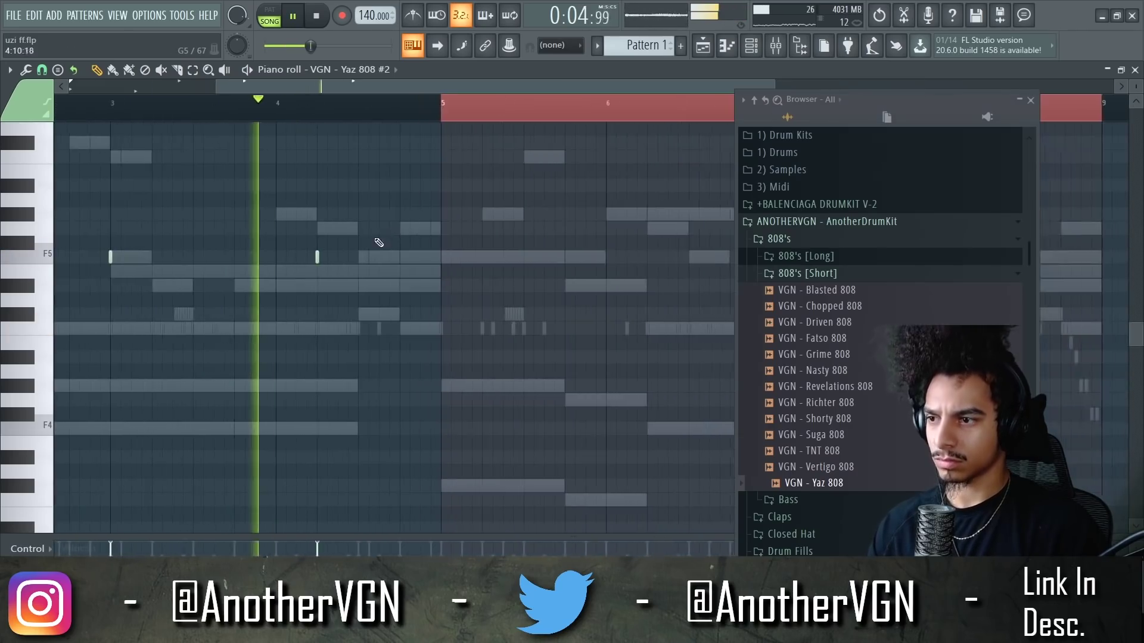
click(394, 258)
Step: Duplicate the four-bar Yaz 808 #2 pattern into bars 5 to 8
scroll(394, 258, down, 3)
key(space)
drag(489, 430, 3, 178)
key(ctrl+b)
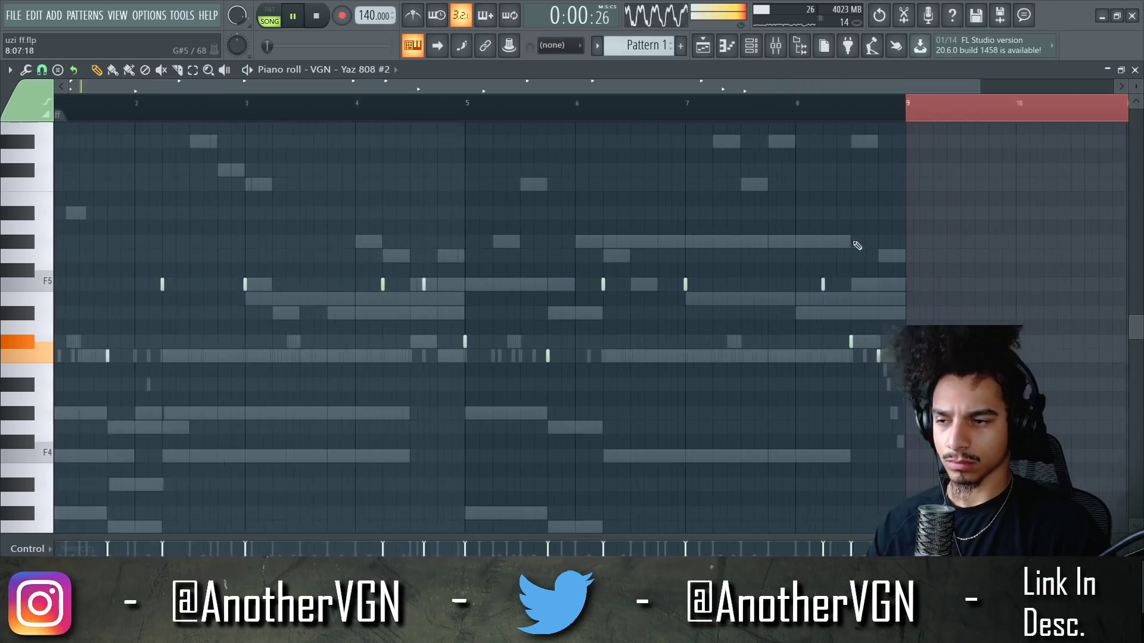
Step: Check the Master track's effect chain during playback and lower the Insert 14 fader slightly
key(F6)
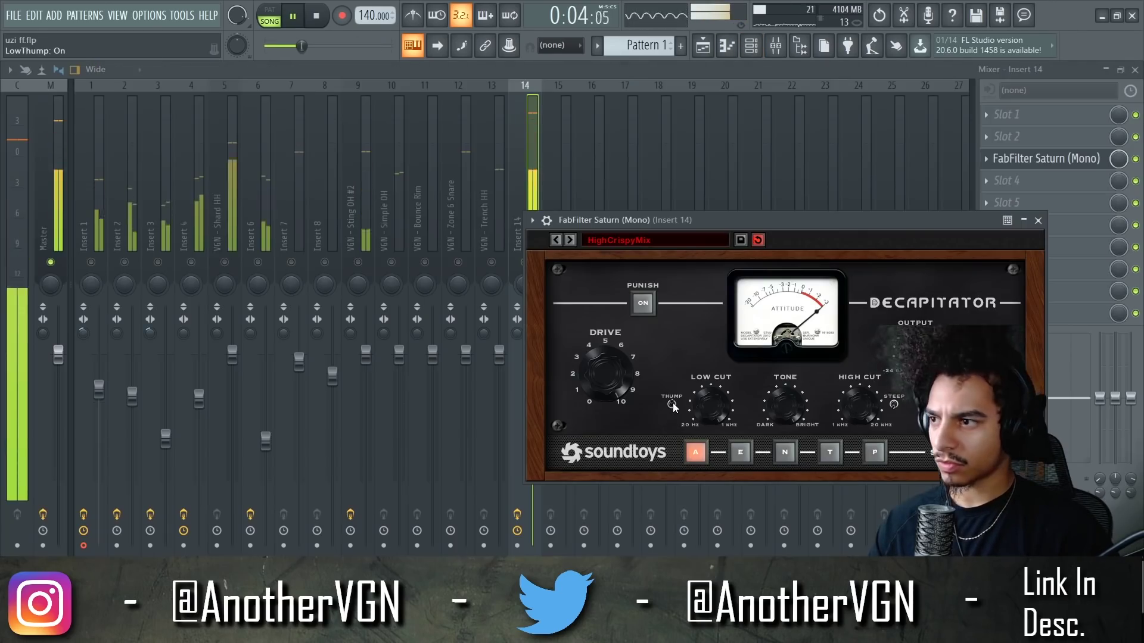
click(62, 134)
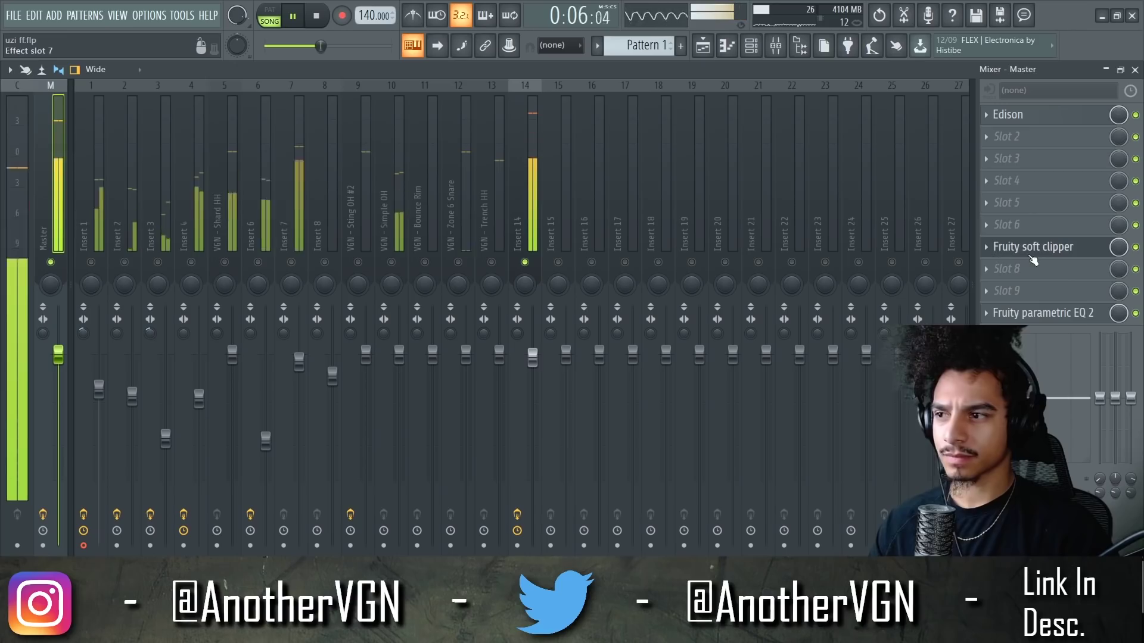
key(space)
drag(532, 357, 531, 370)
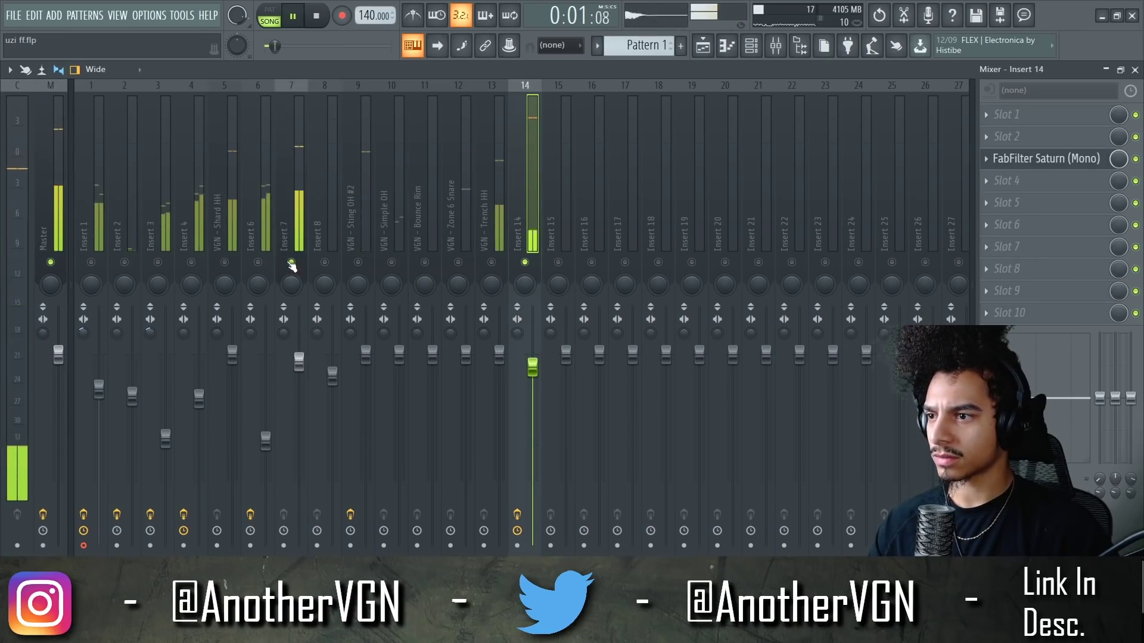
Step: Lower the faders of Insert 7, Shard HH, Sting OH #2 and Simple OH, setting Simple OH to -3.4 dB
click(298, 361)
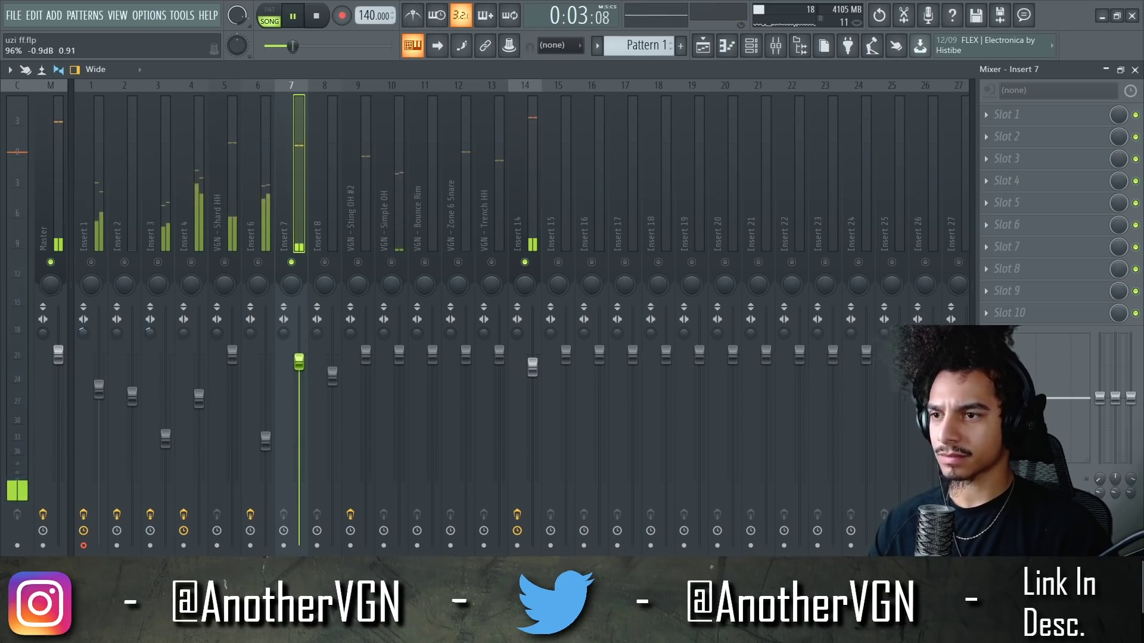
key(F6)
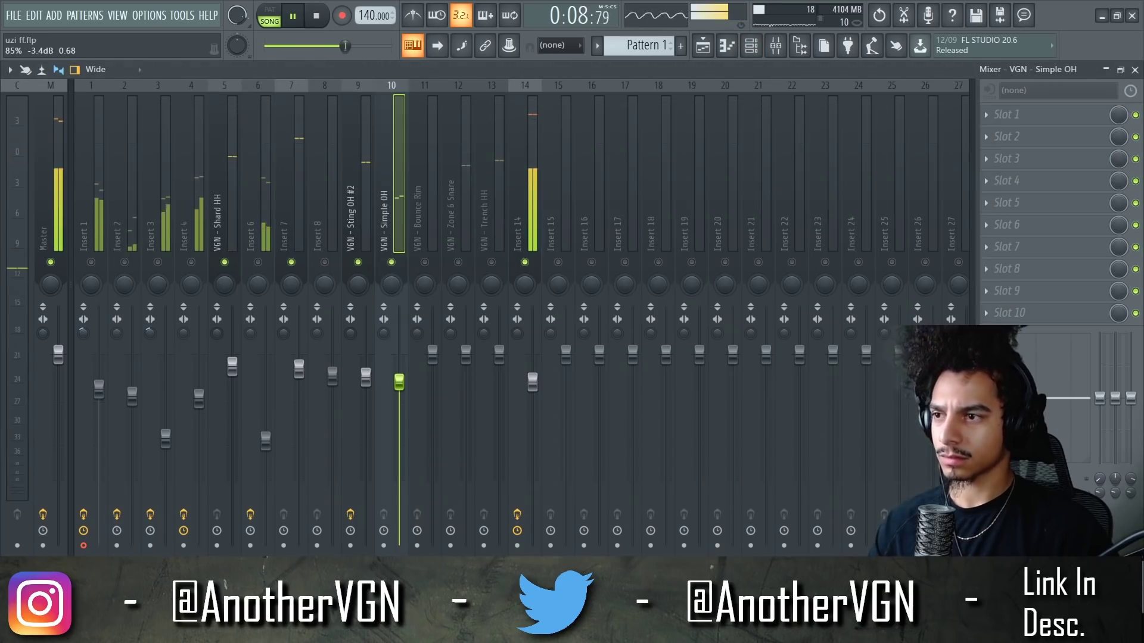
key(space)
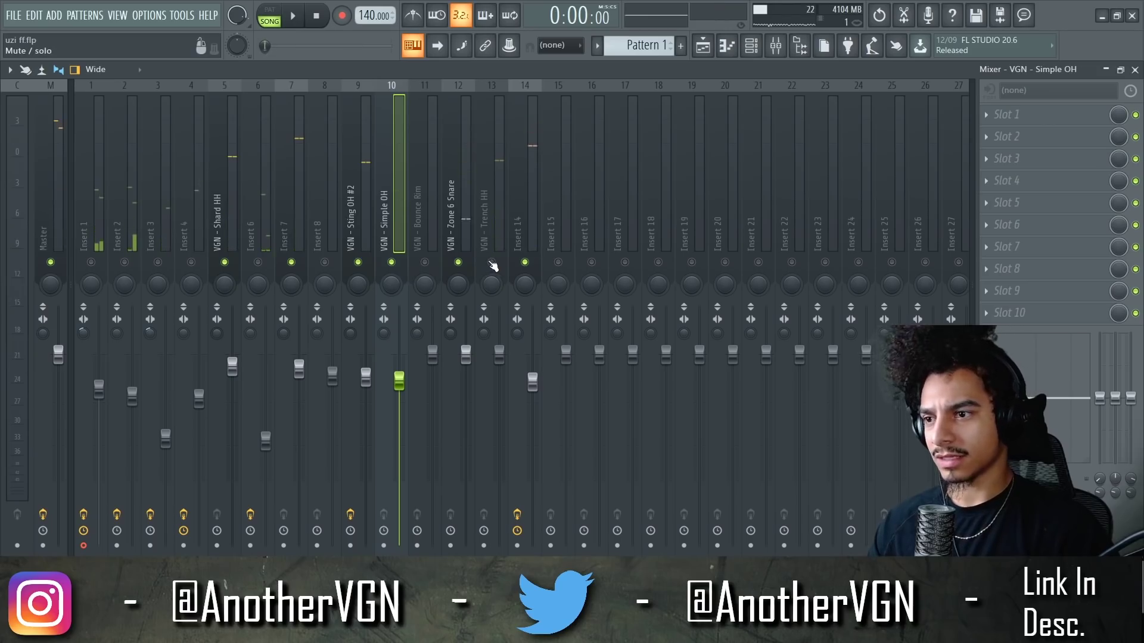
Step: Lower the Zone 6 Snare fader slightly and pan the track 39% right
key(space)
drag(466, 354, 466, 363)
key(space)
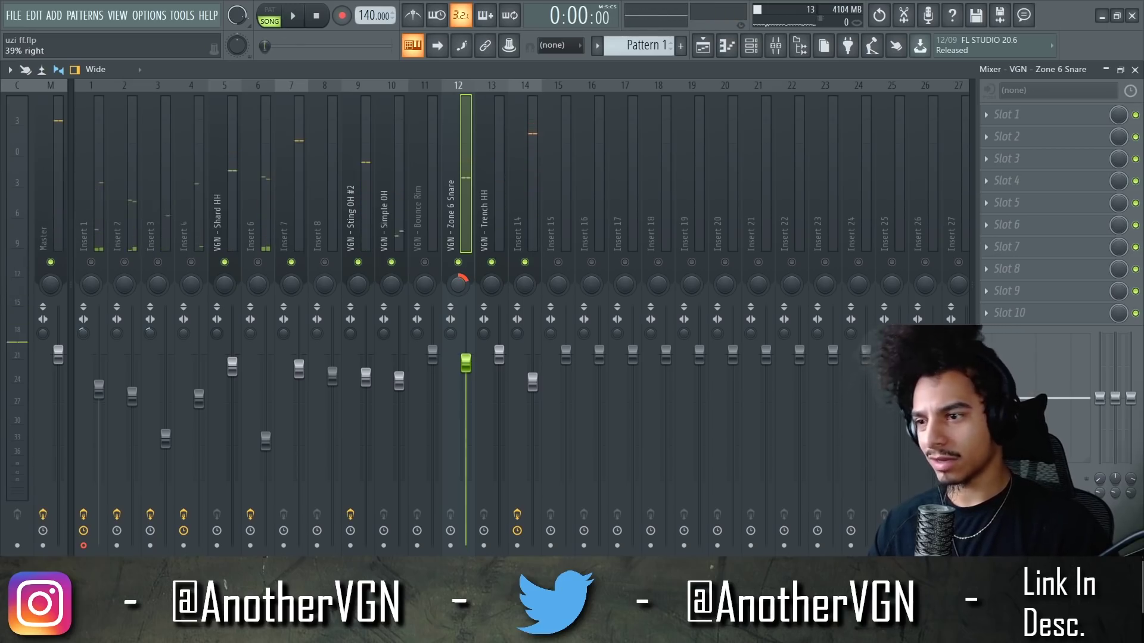
Step: Pan Simple OH 26% left and Sting OH #2 slightly right, and lower Simple OH's fader a little more
key(space)
drag(391, 286, 392, 290)
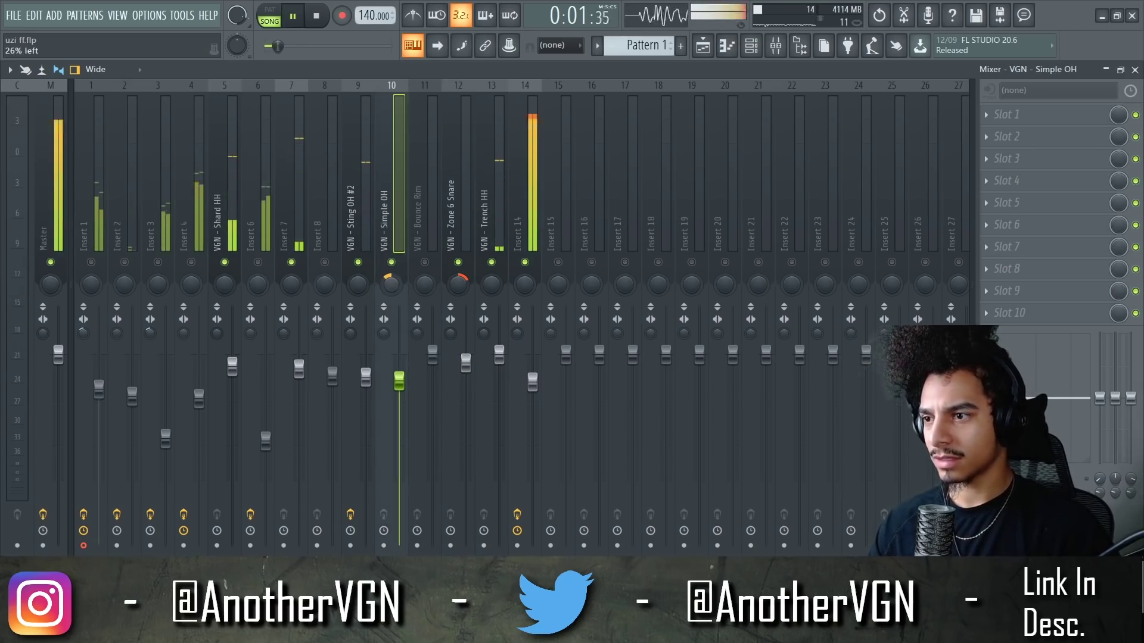
click(357, 286)
drag(364, 290, 365, 290)
drag(399, 378, 366, 379)
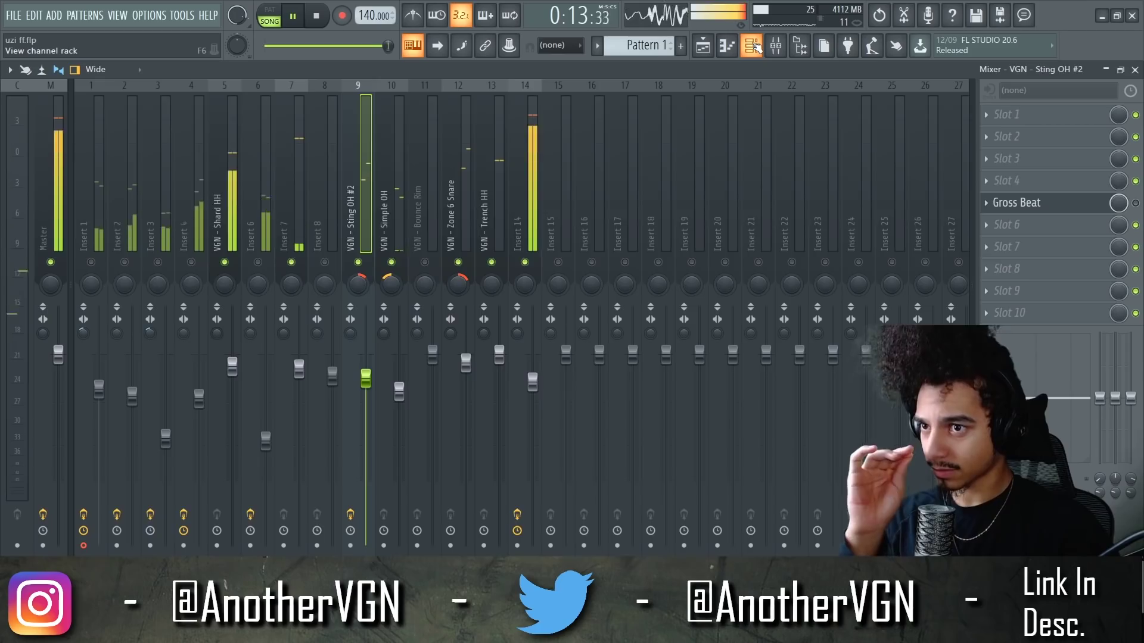
Step: Unmute Insert 6 and raise its fader slightly while listening with the drums
click(750, 46)
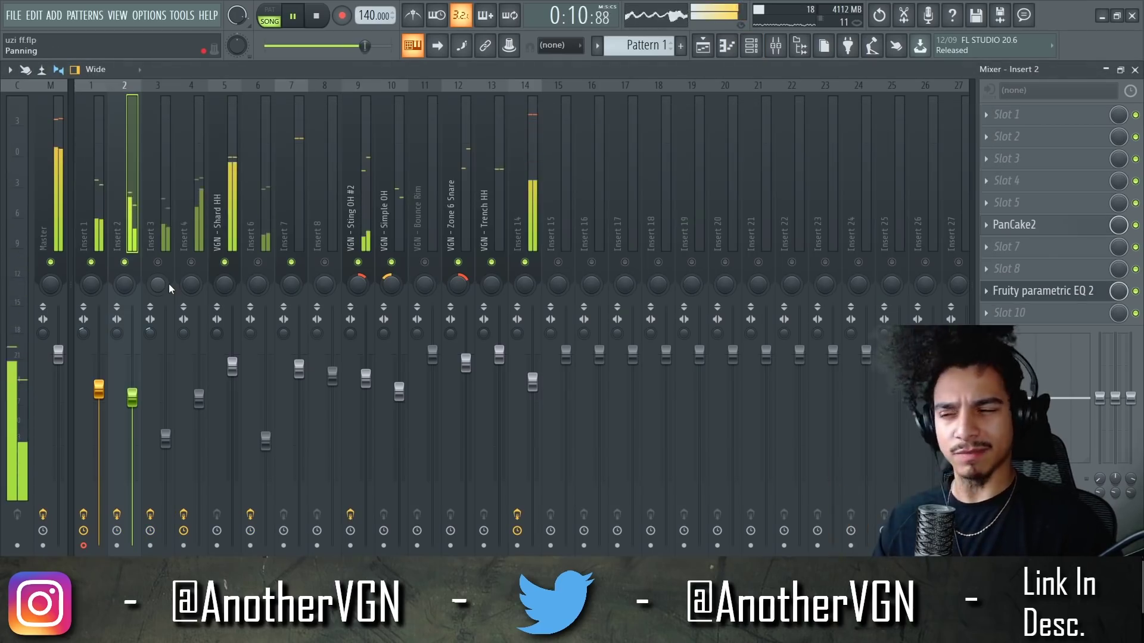
click(257, 263)
key(space)
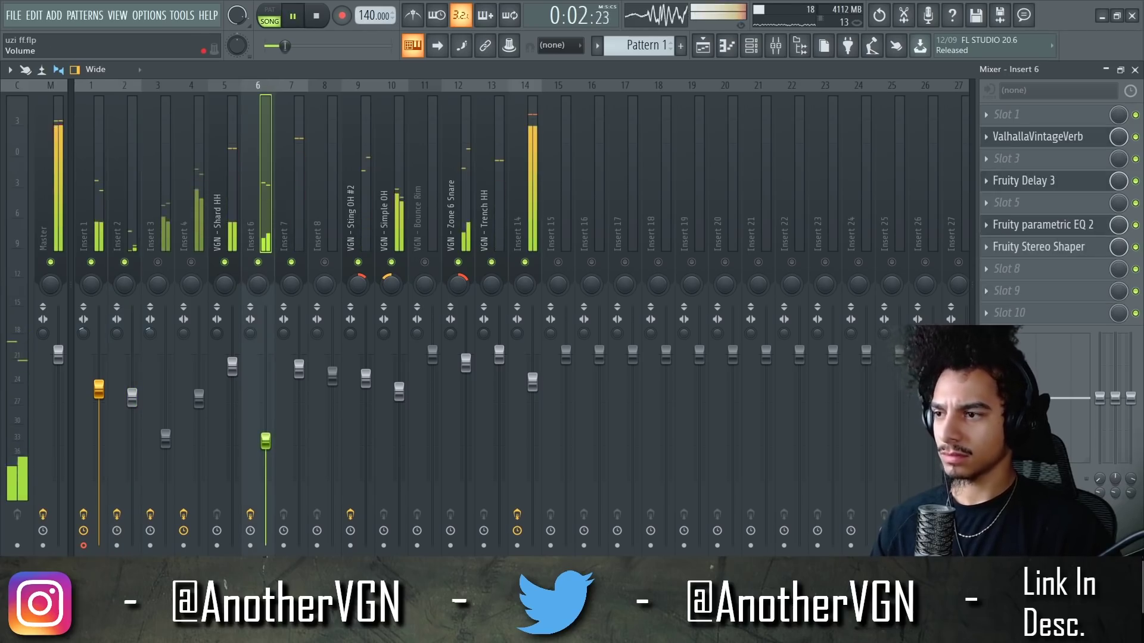
drag(266, 440, 265, 437)
key(space)
key(space)
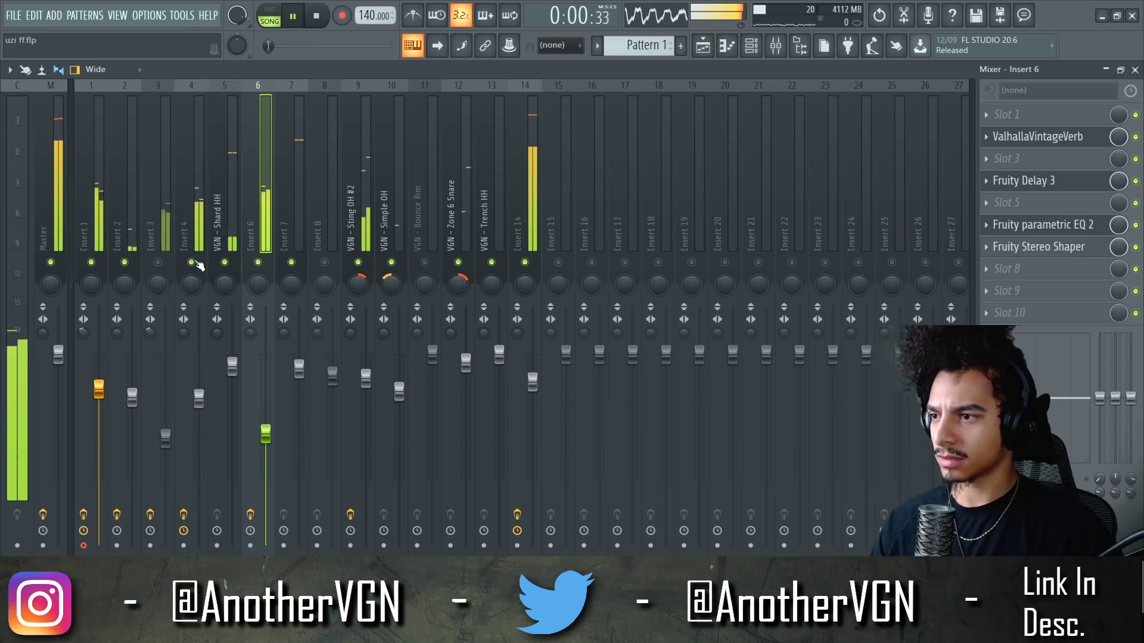
Step: Raise the faders of Insert 4 and Insert 3 slightly during playback
drag(199, 398, 199, 393)
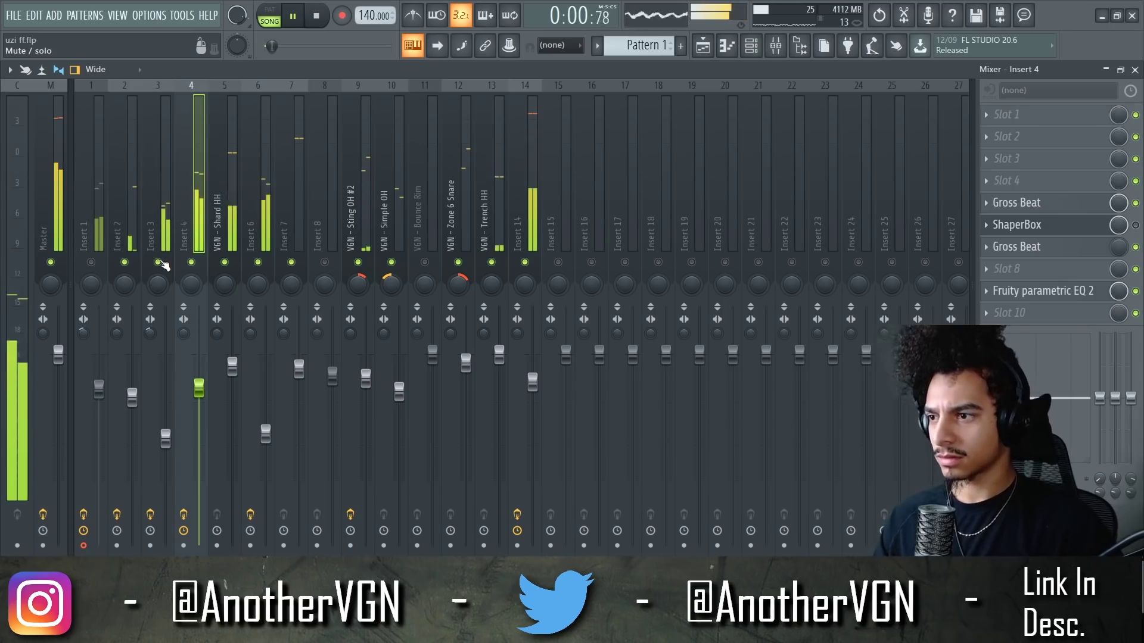
click(159, 315)
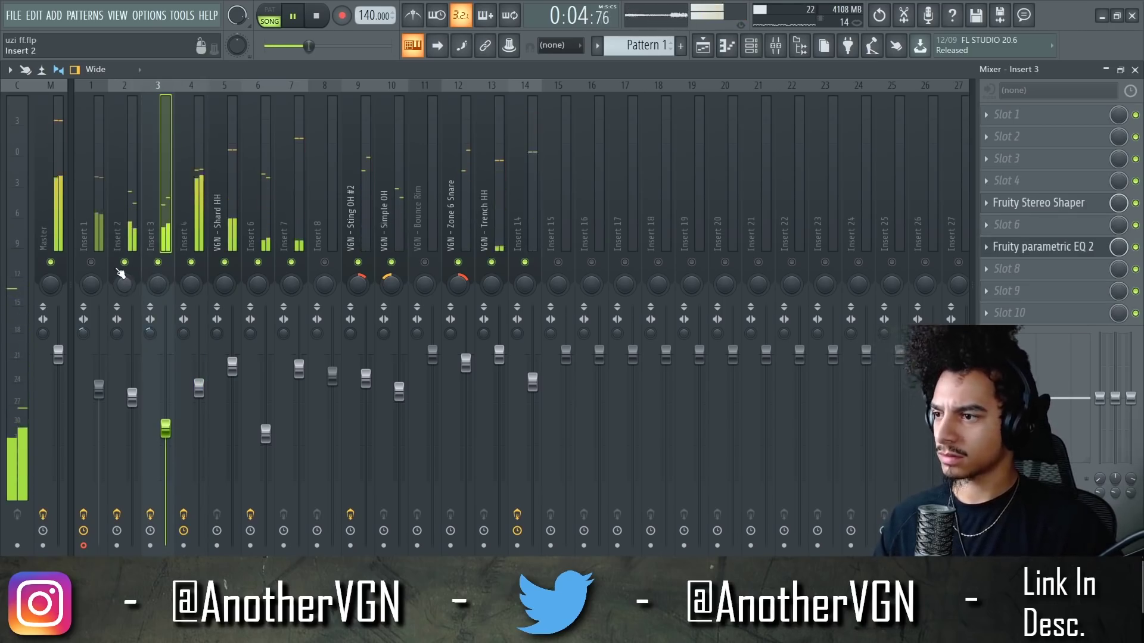